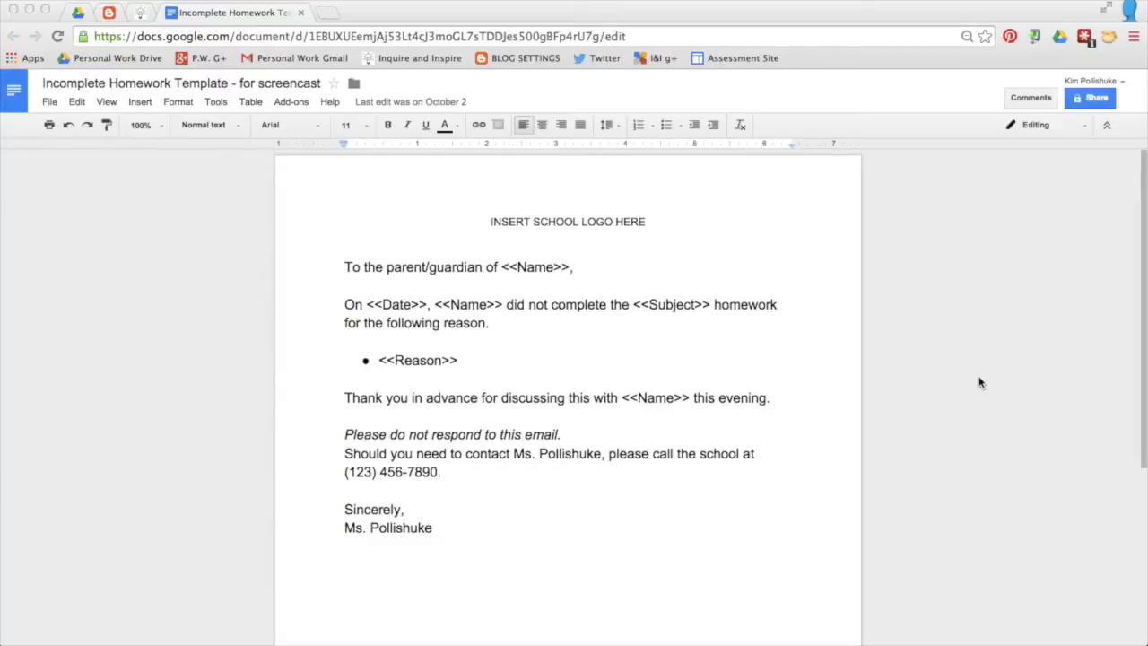
# Step: Create an 'Incomplete Homework Notices' folder in My Drive and move the template into it
pyautogui.click(78, 14)
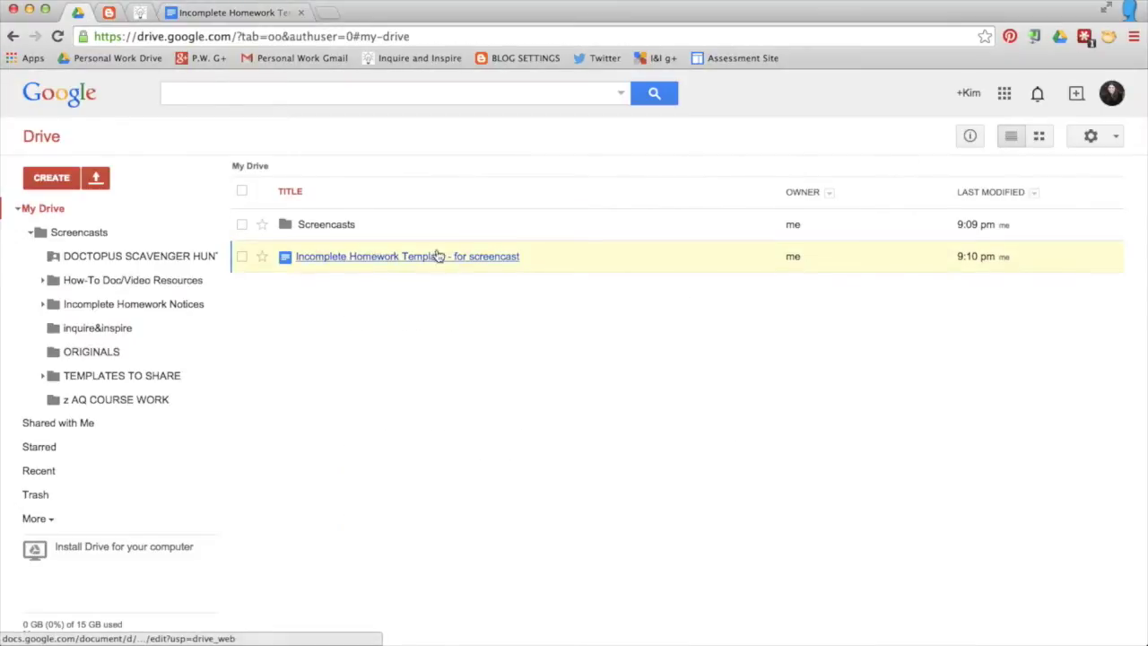
pyautogui.click(52, 184)
pyautogui.click(61, 215)
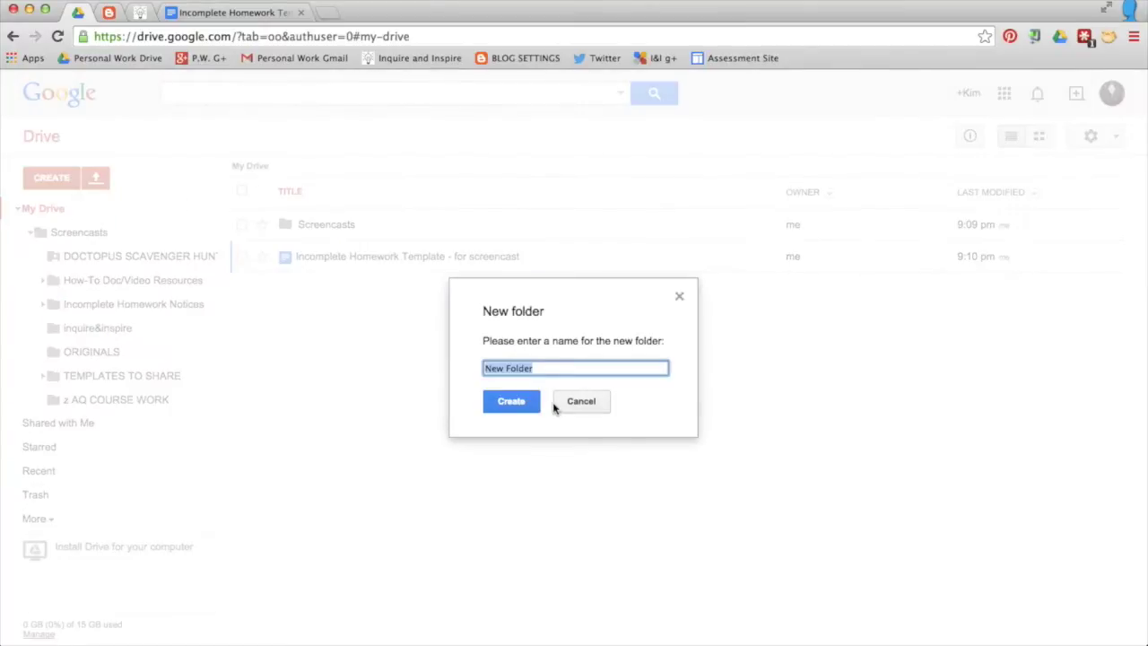
pyautogui.write('Incomplete Home')
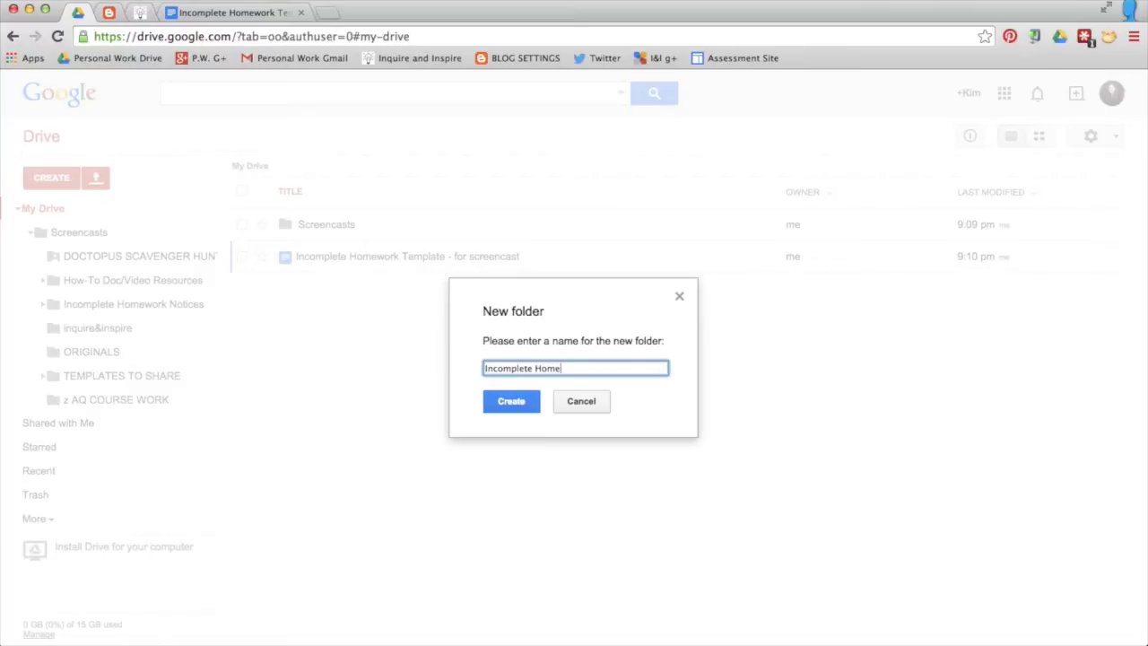
pyautogui.write('work Notices')
pyautogui.press('Return')
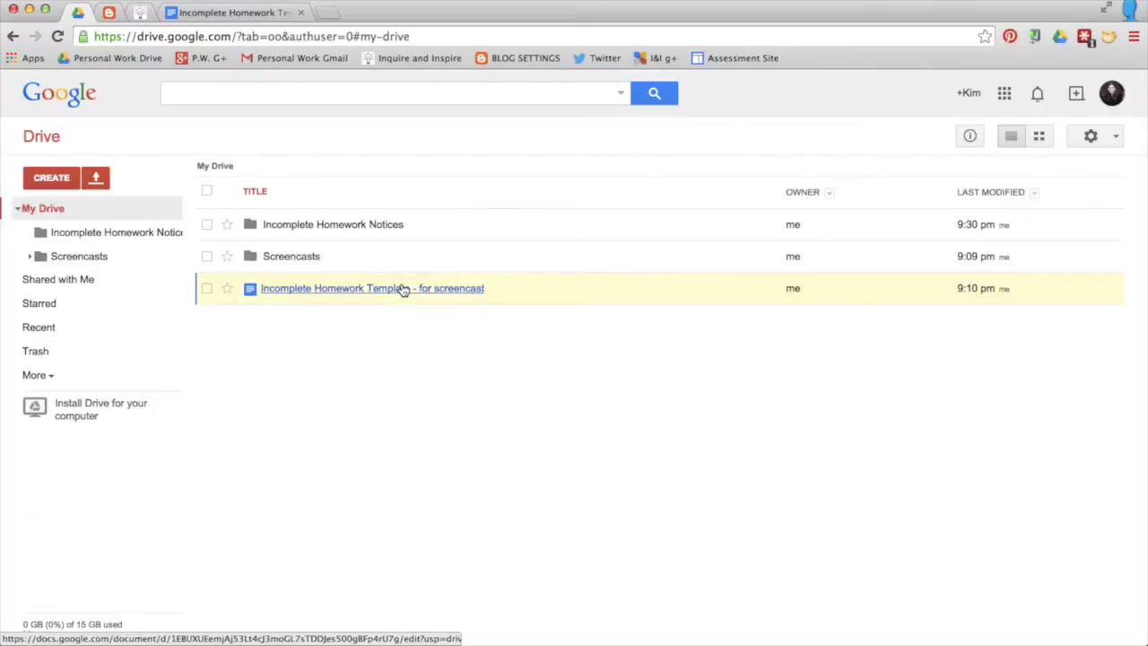
pyautogui.moveTo(397, 289); pyautogui.dragTo(351, 226)
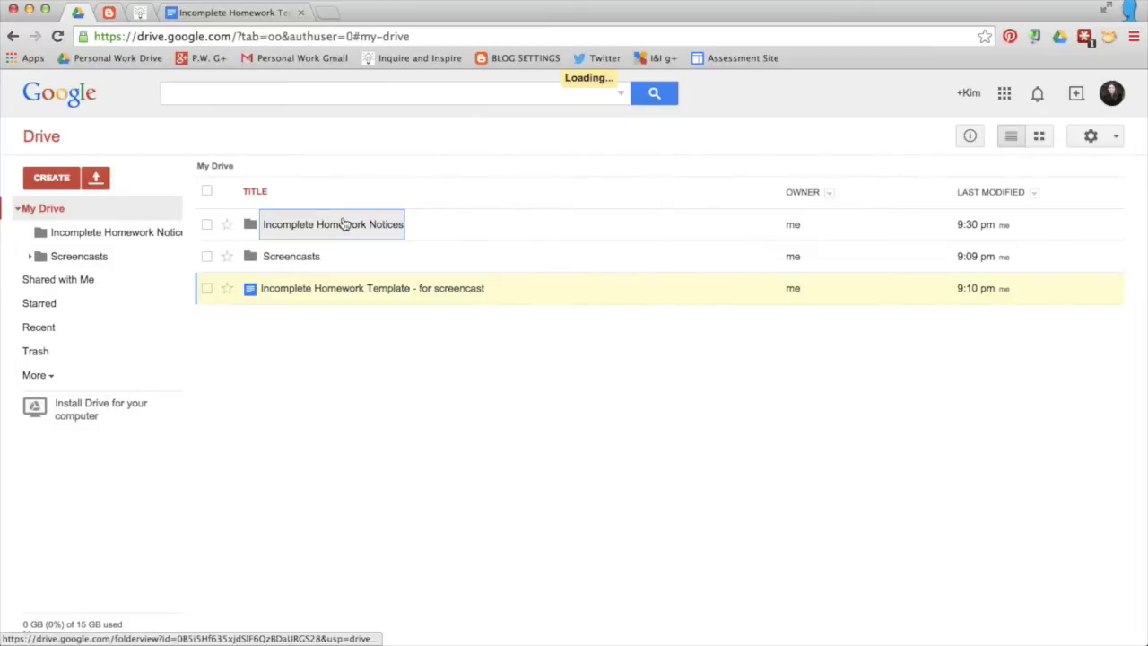
# Step: Inside that folder, create the subfolder 'Incomplete Homework Notices - Merged Docs'
pyautogui.click(357, 226)
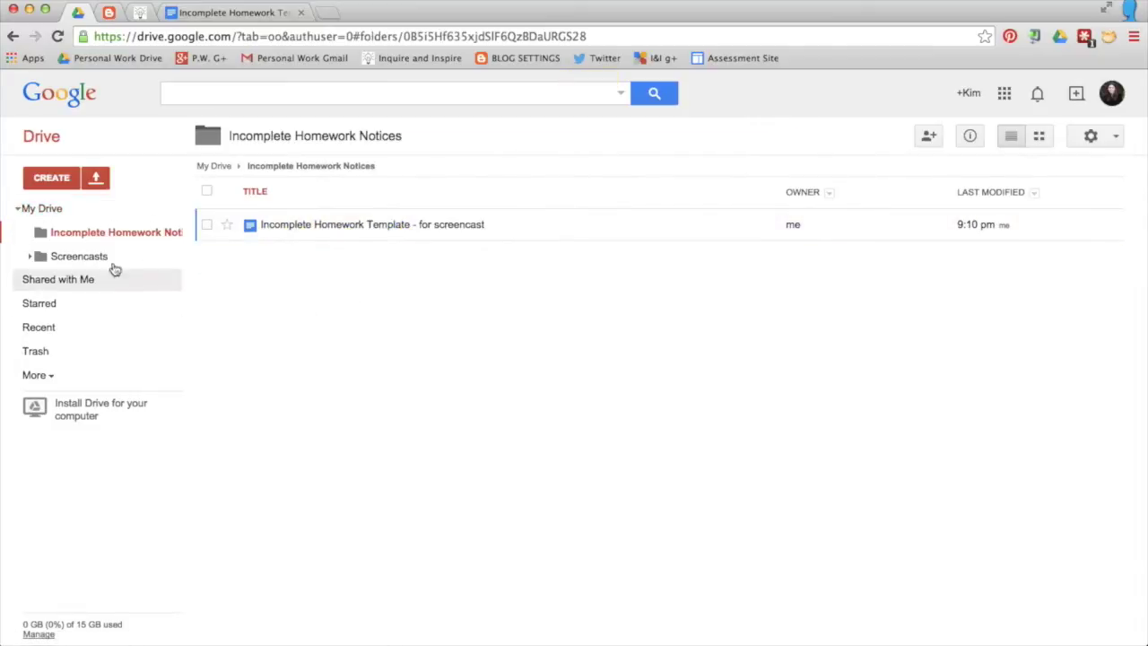
pyautogui.click(59, 180)
pyautogui.click(78, 213)
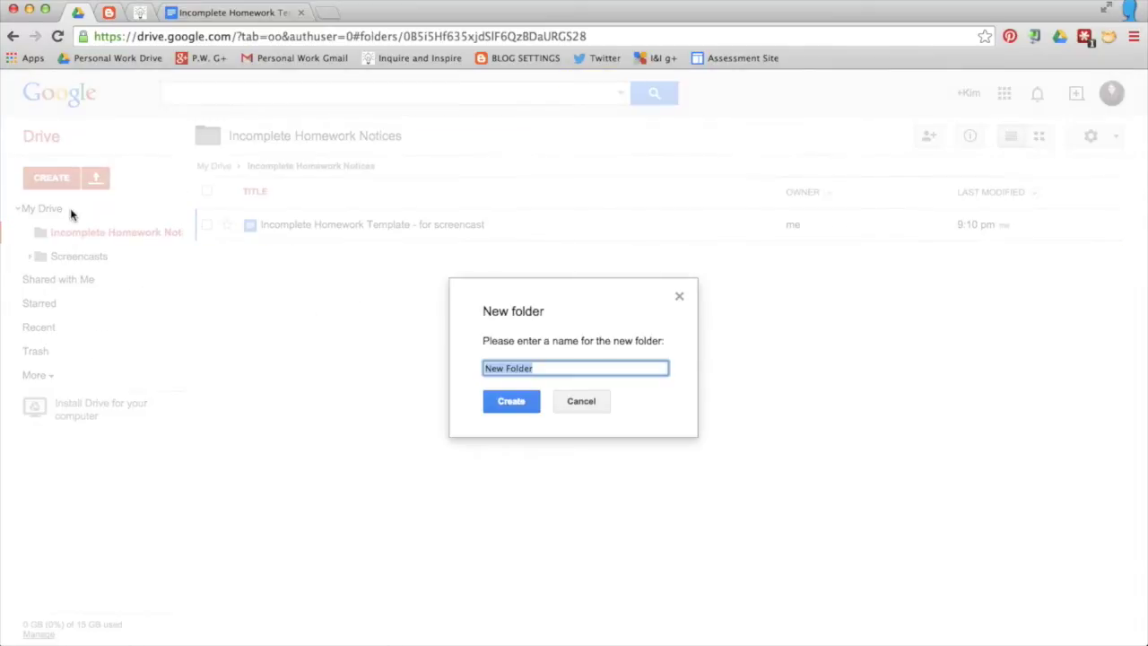
pyautogui.write('Incomplete Homework Notices')
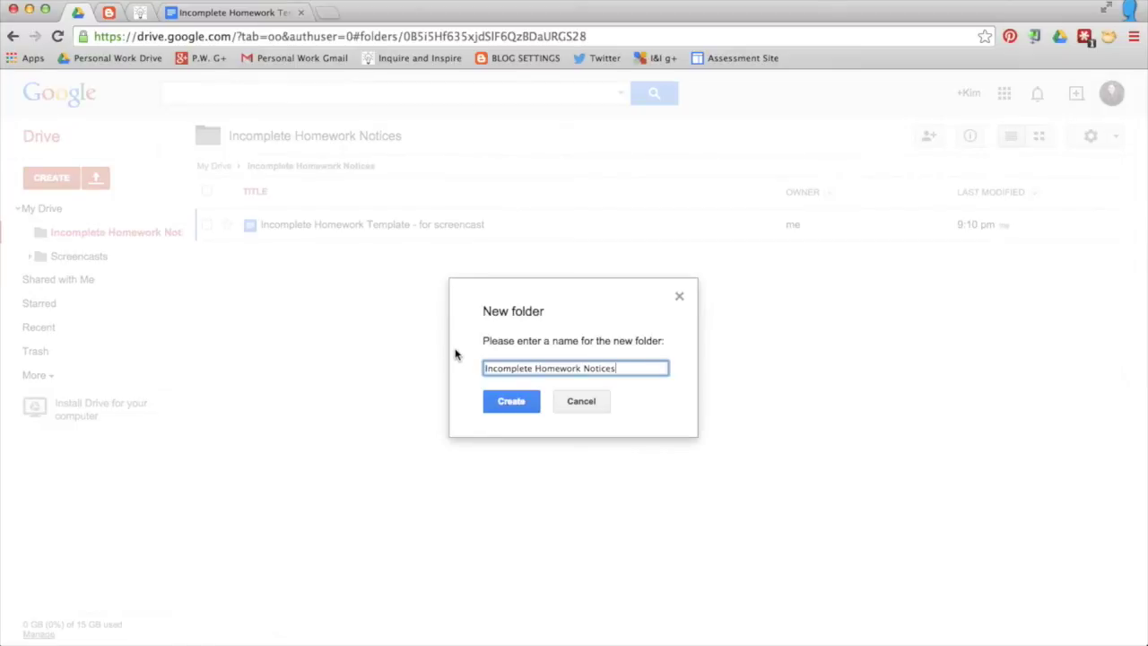
pyautogui.write('- Merged Docs')
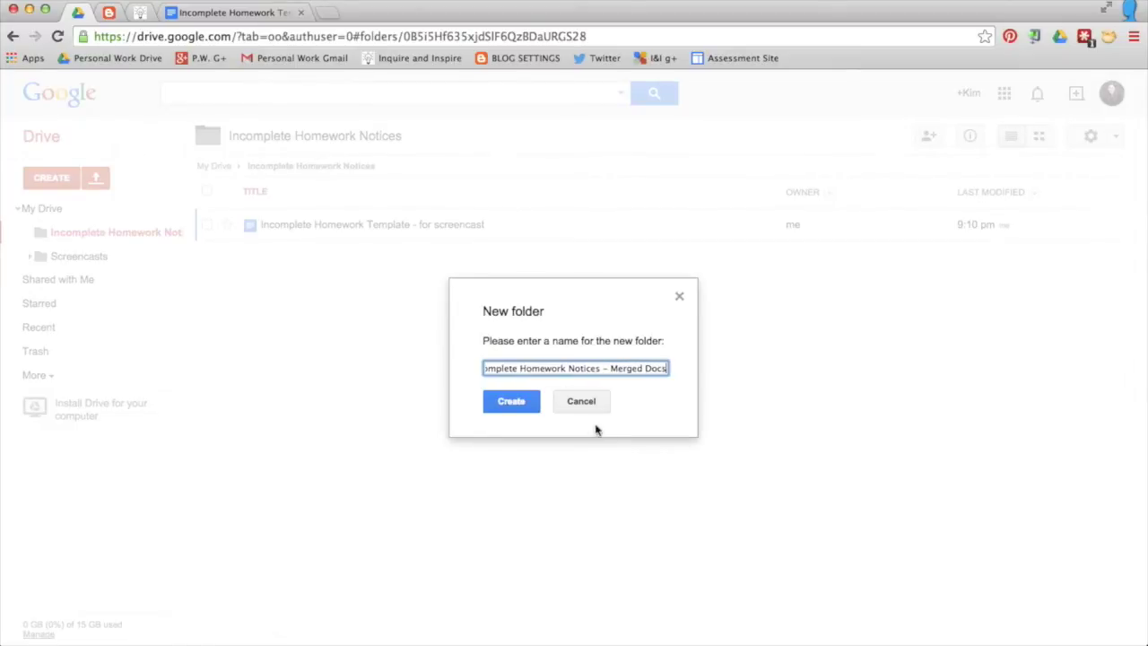
pyautogui.click(519, 405)
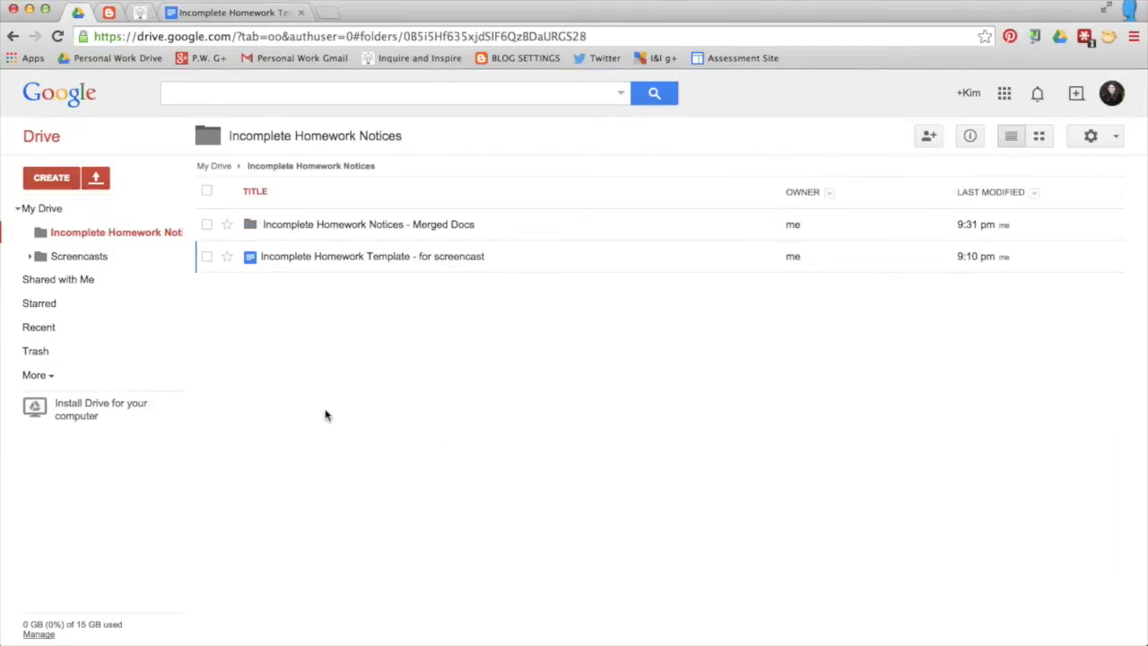
# Step: Create a new blank form titled 'Incomplete Homework Notices'
pyautogui.click(50, 179)
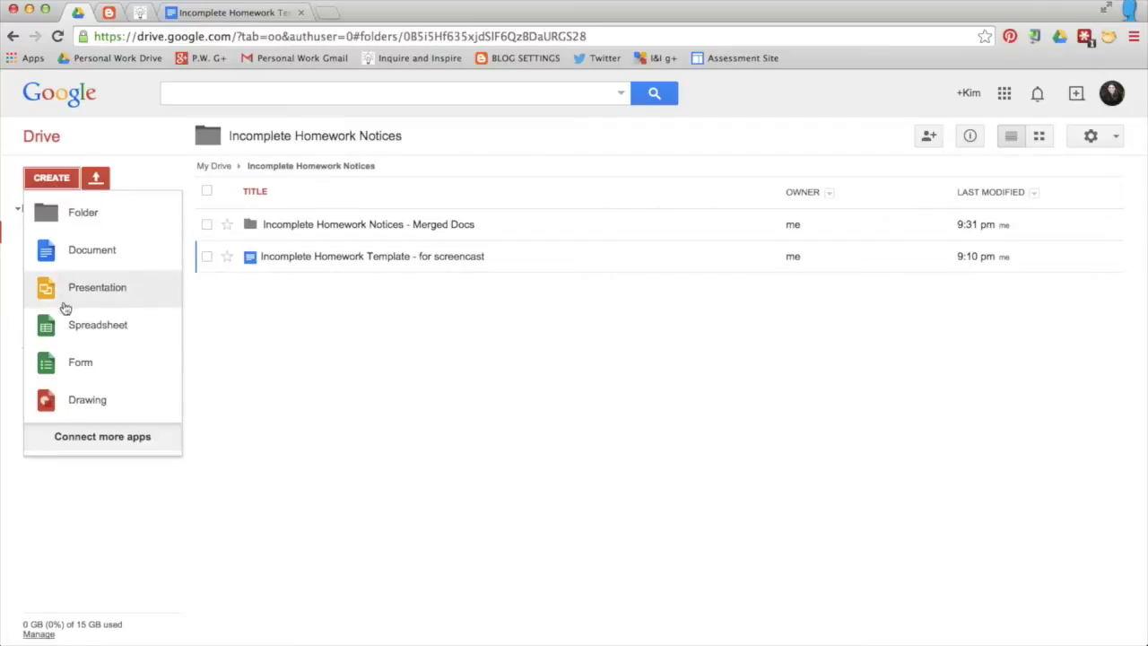
pyautogui.click(68, 367)
pyautogui.click(90, 84)
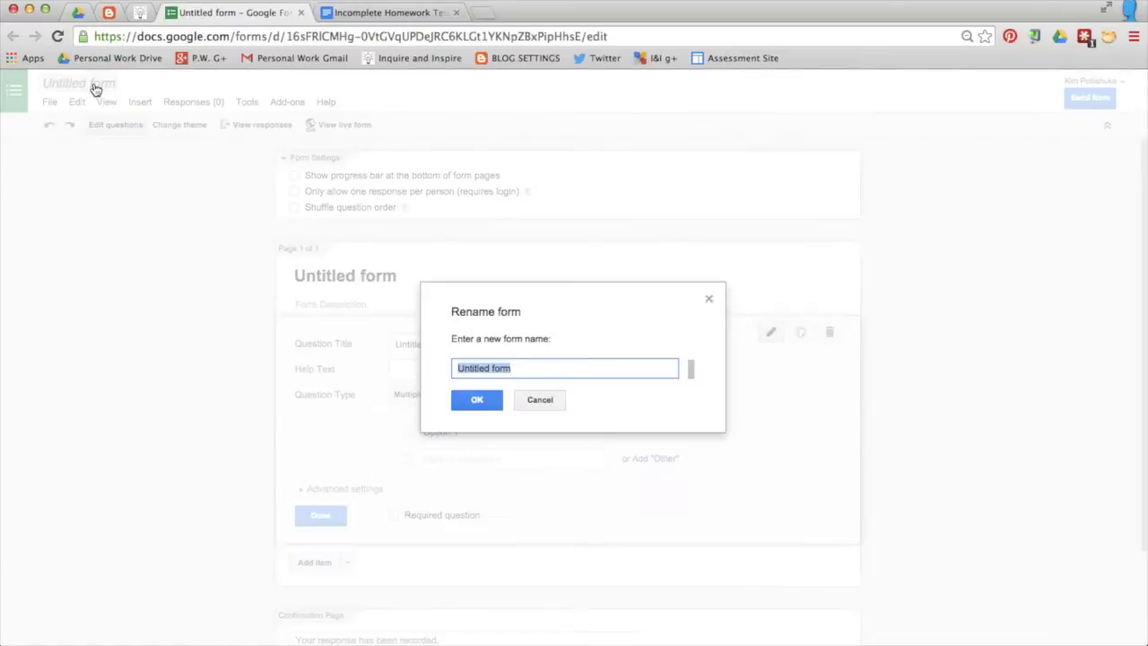
pyautogui.write('Incomplete Homework Notices')
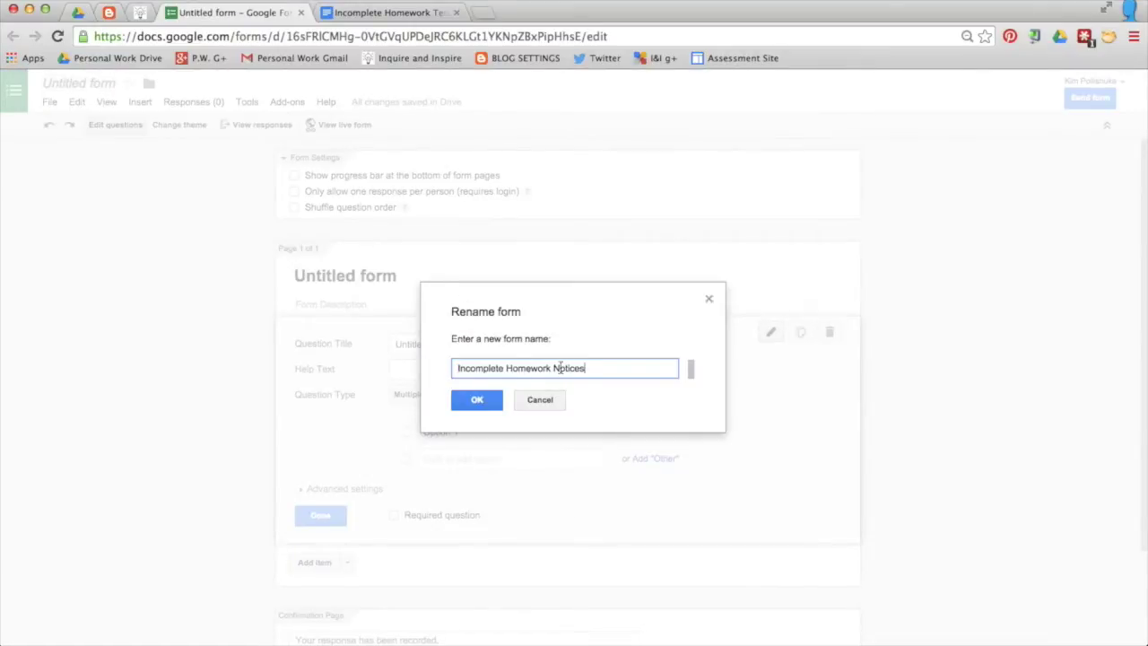
pyautogui.click(477, 401)
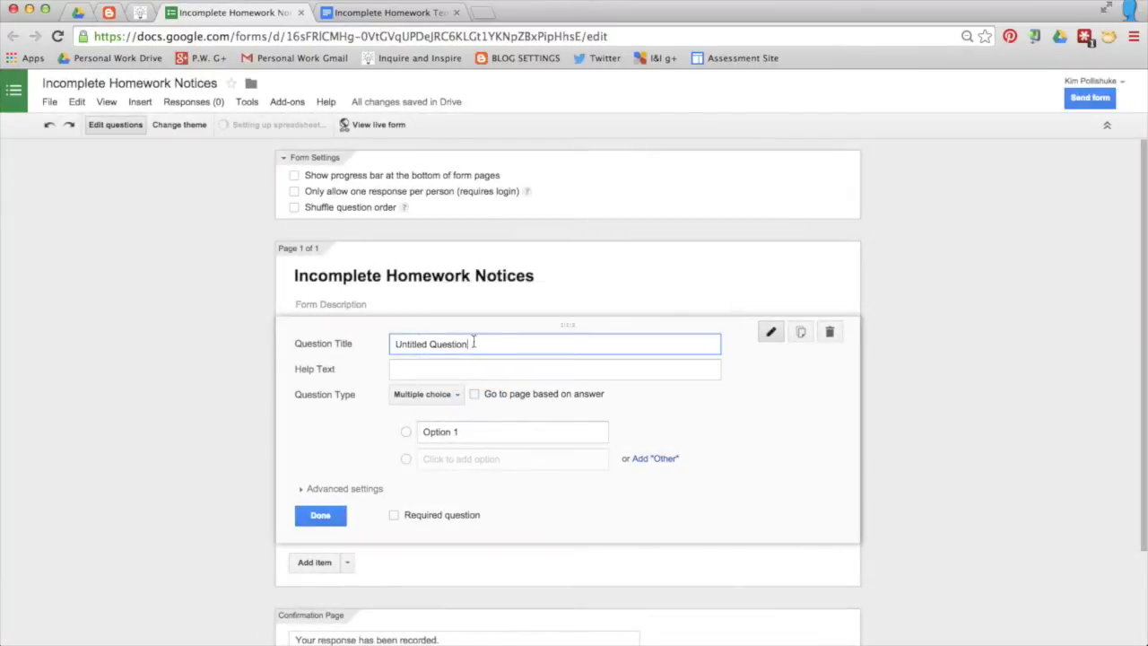
# Step: Title the first question 'Name', add one student's name as its option, and make it required
pyautogui.moveTo(473, 343); pyautogui.dragTo(380, 345)
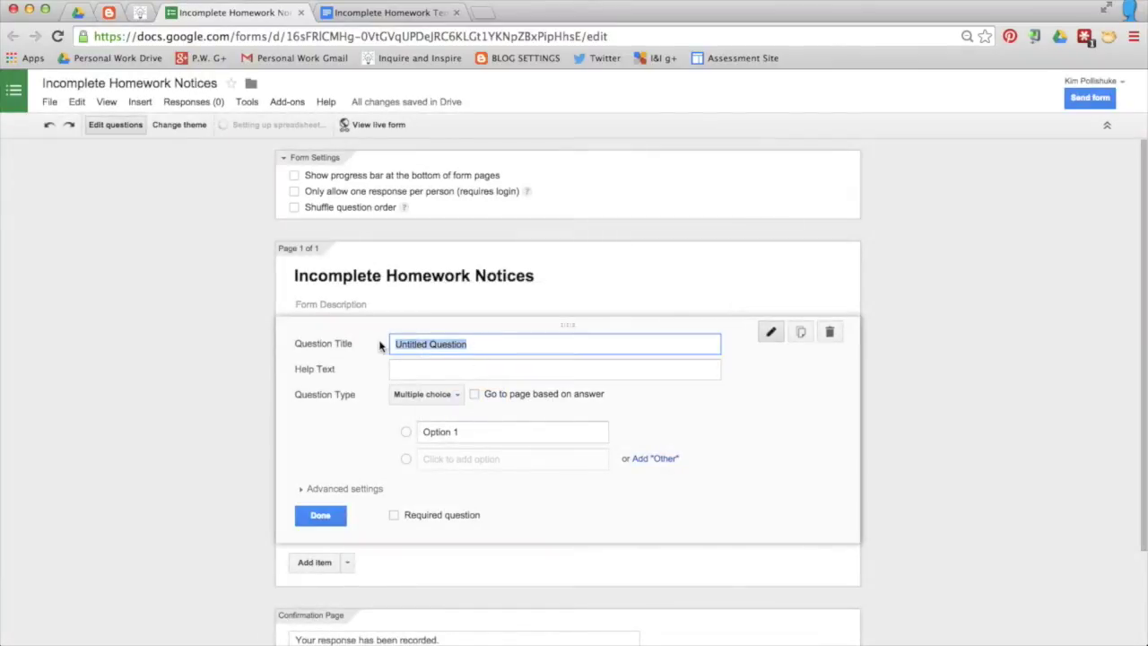
pyautogui.write('Name')
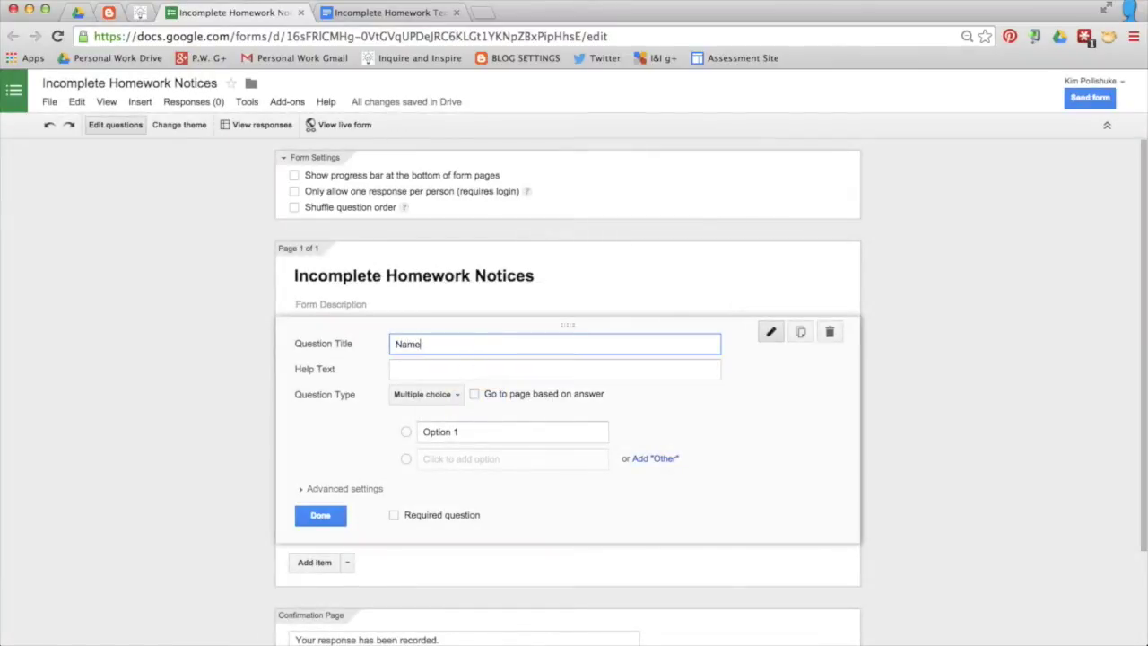
pyautogui.click(452, 431)
pyautogui.write('Kim')
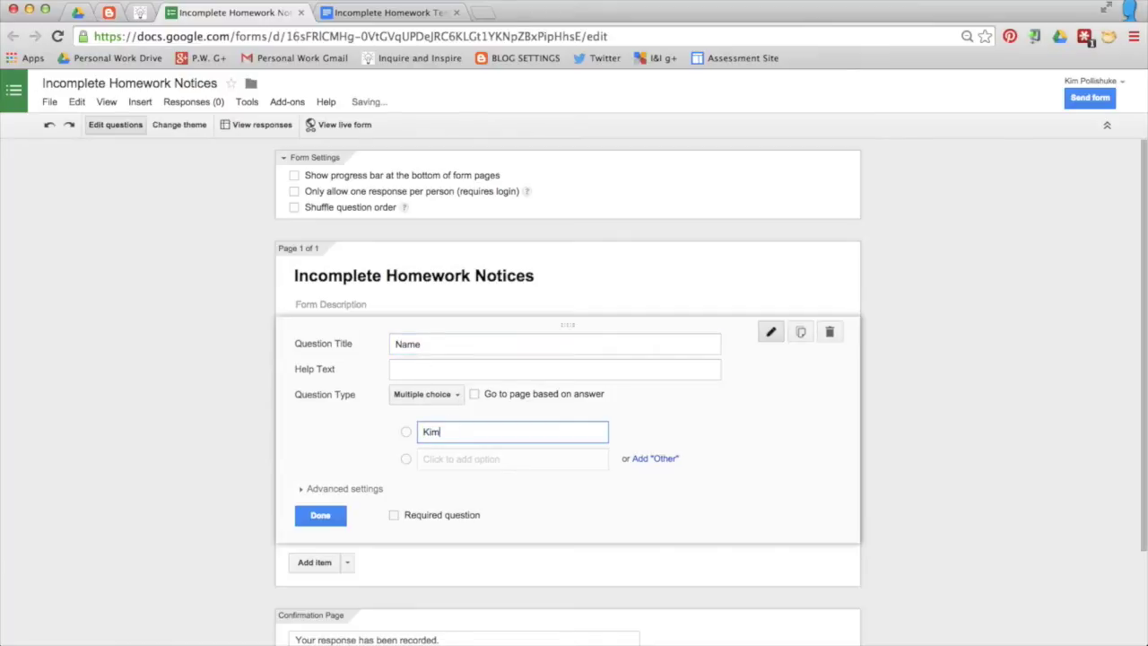
pyautogui.click(460, 458)
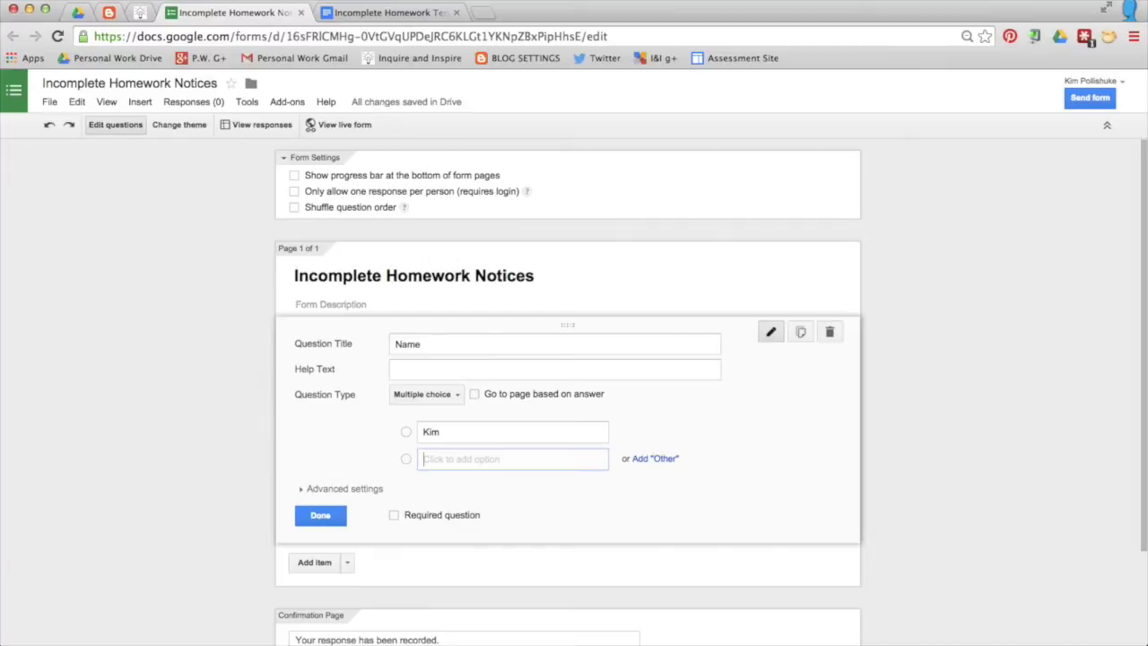
pyautogui.click(393, 515)
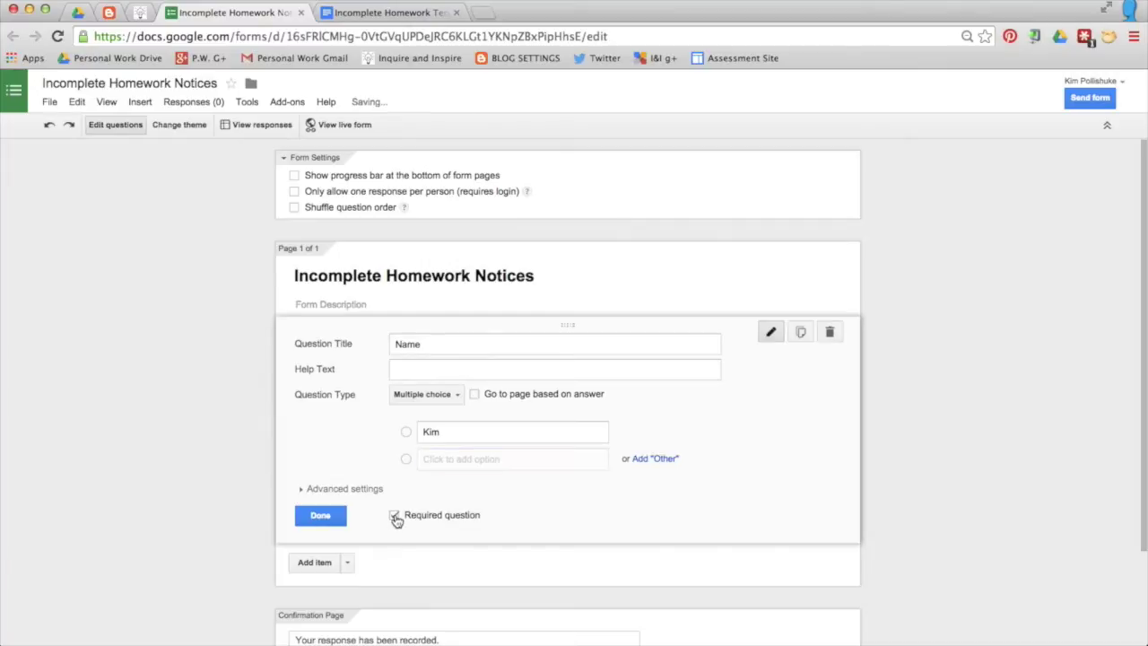
pyautogui.click(321, 517)
# Step: Add a 'Date' question of type Date that doesn't ask for the year
pyautogui.click(315, 396)
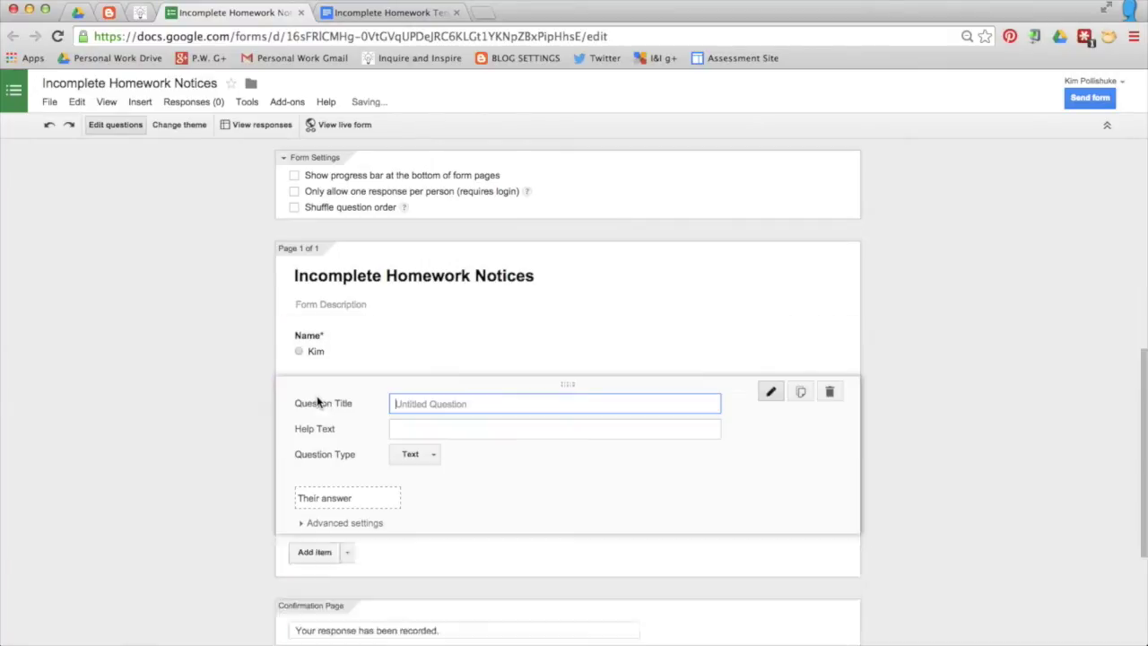
pyautogui.write('Date')
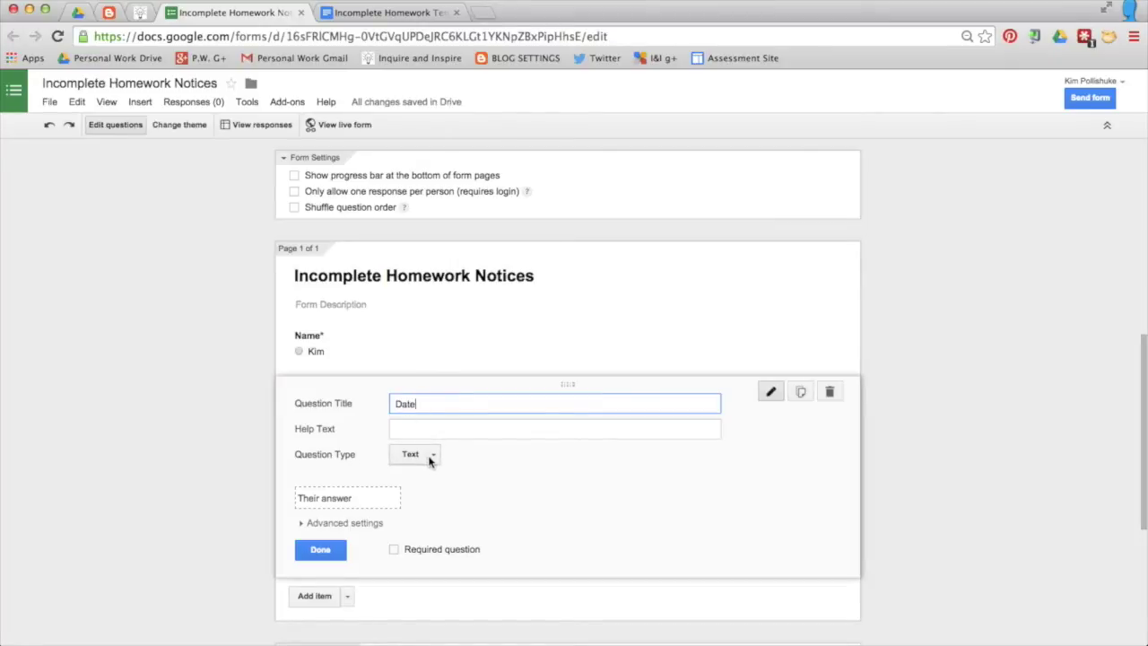
pyautogui.click(428, 456)
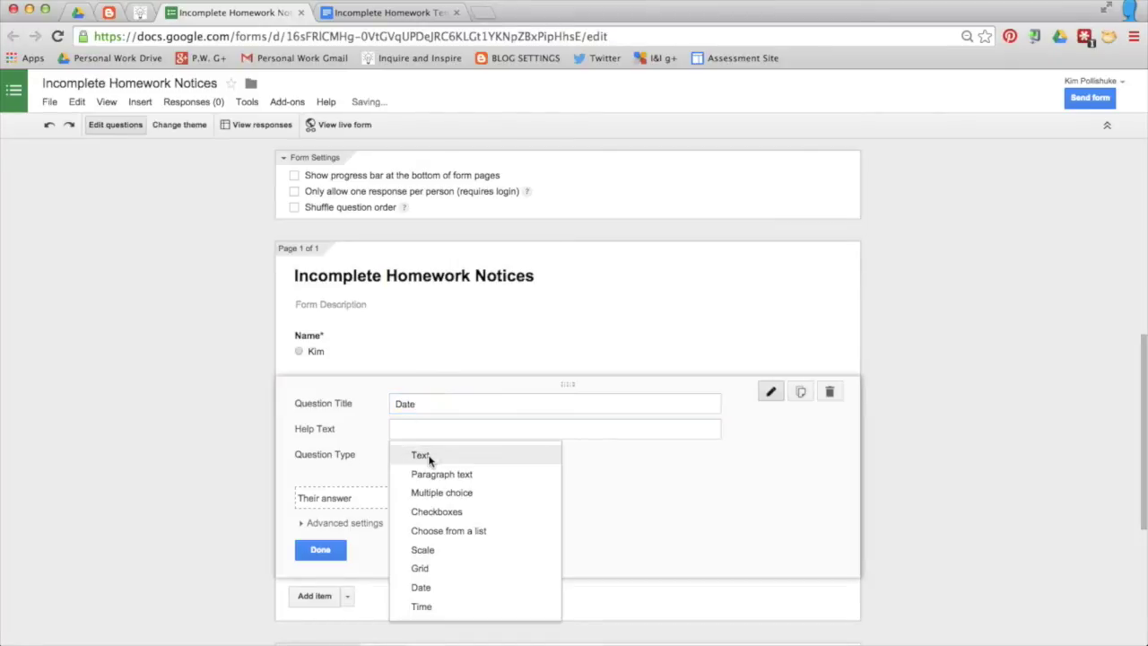
pyautogui.click(428, 589)
pyautogui.click(333, 481)
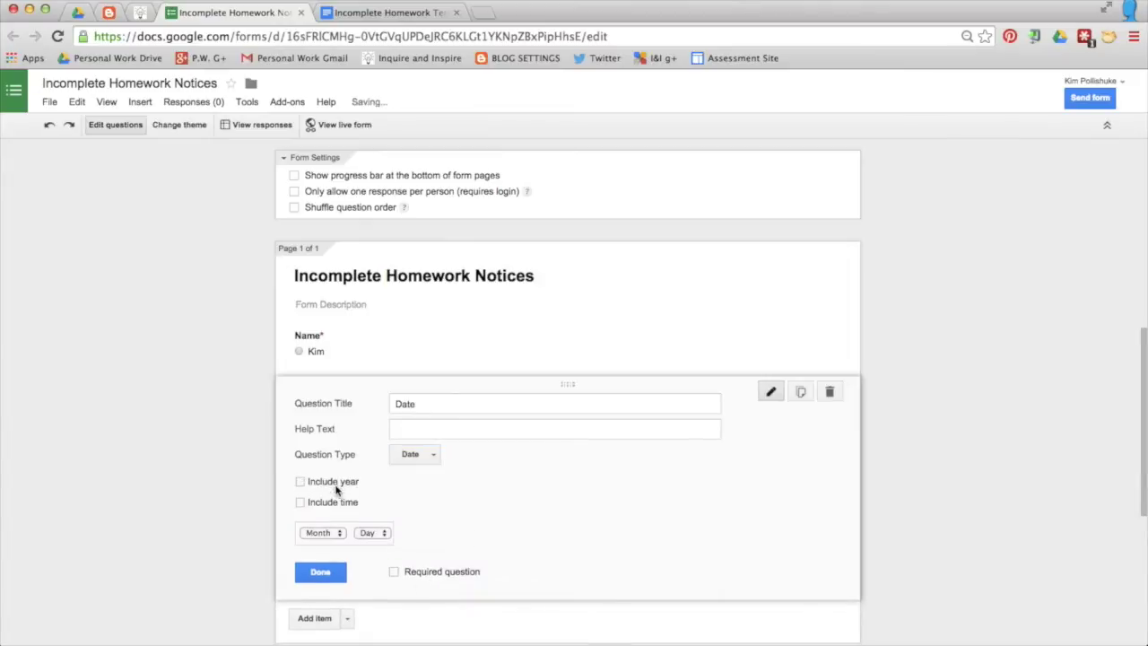
pyautogui.click(331, 574)
# Step: Add a required 'Subject' choose-from-a-list question with options Math, Literacy and Science
pyautogui.click(347, 459)
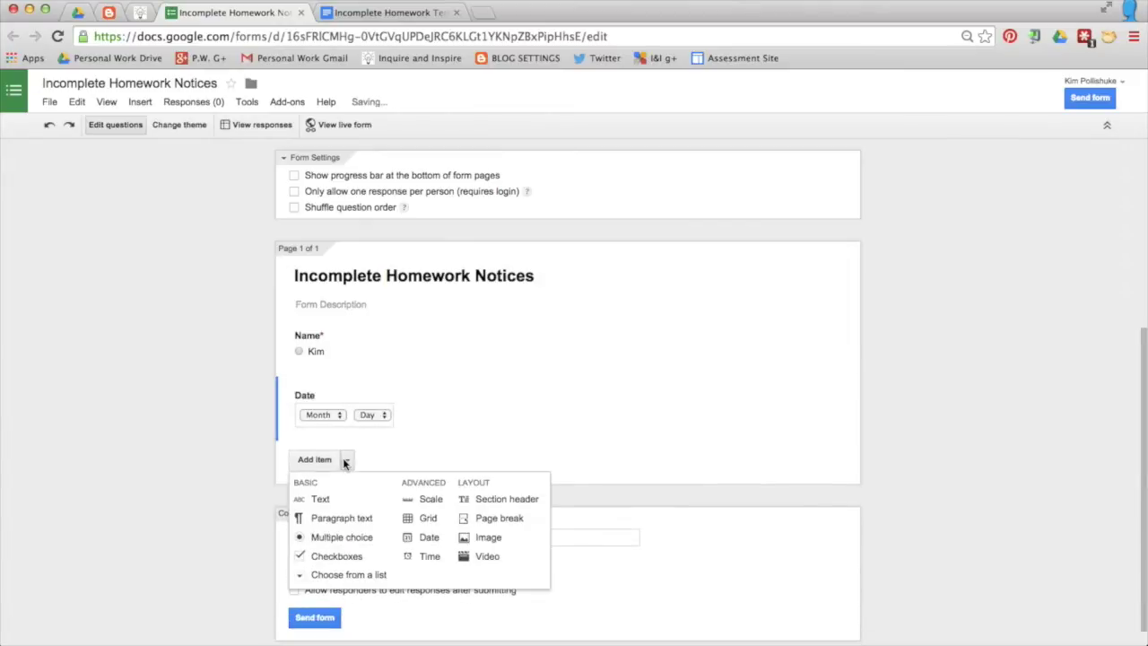
pyautogui.click(317, 460)
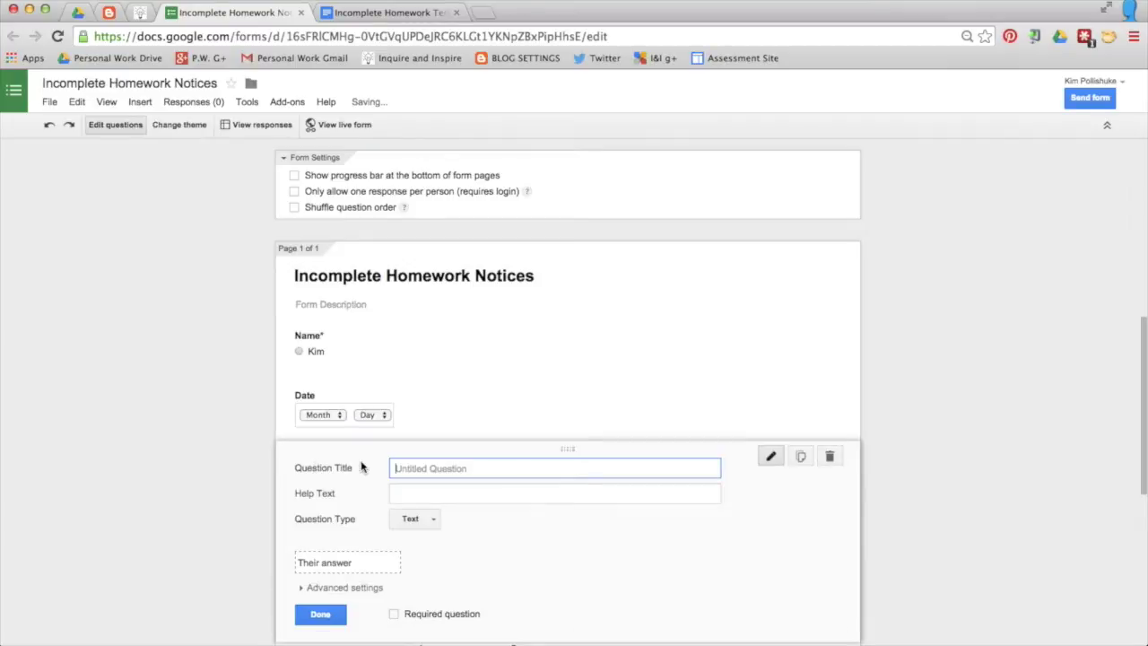
pyautogui.write('Subject')
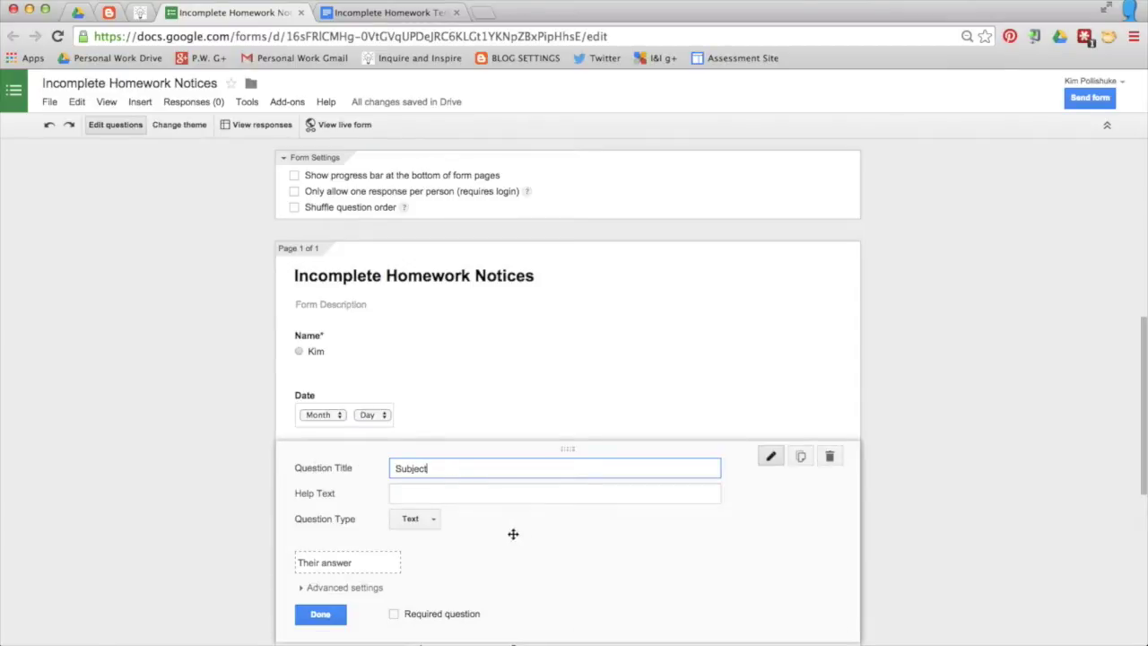
pyautogui.scroll(-2, 515, 533)
pyautogui.click(417, 427)
pyautogui.click(454, 456)
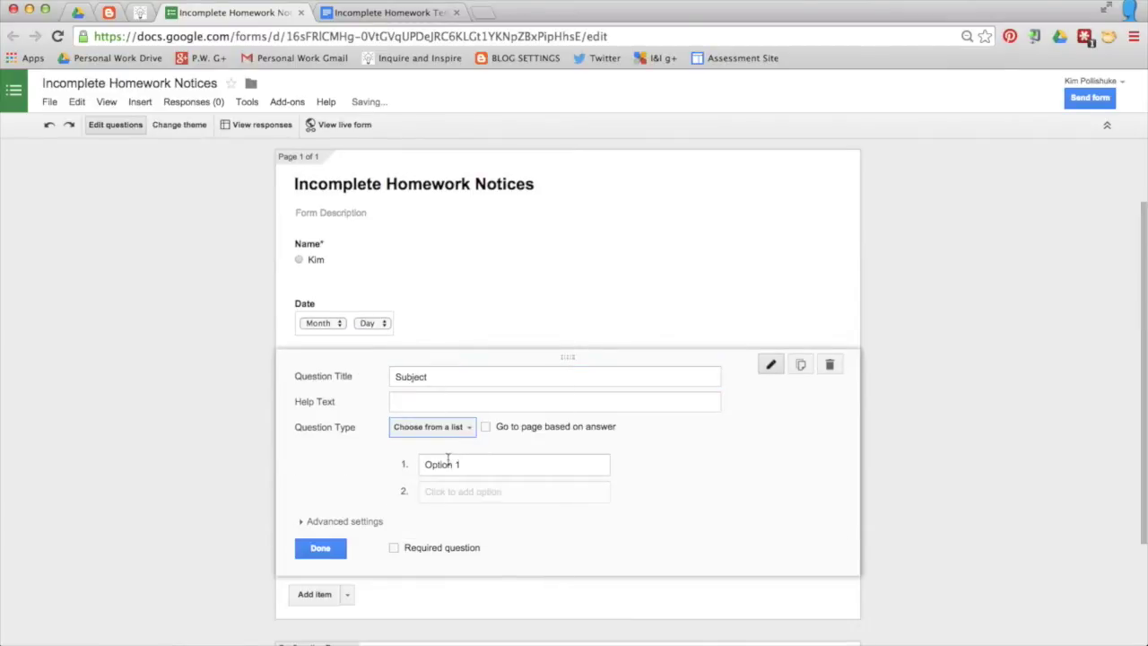
pyautogui.click(448, 462)
pyautogui.write('Math')
pyautogui.press('Return')
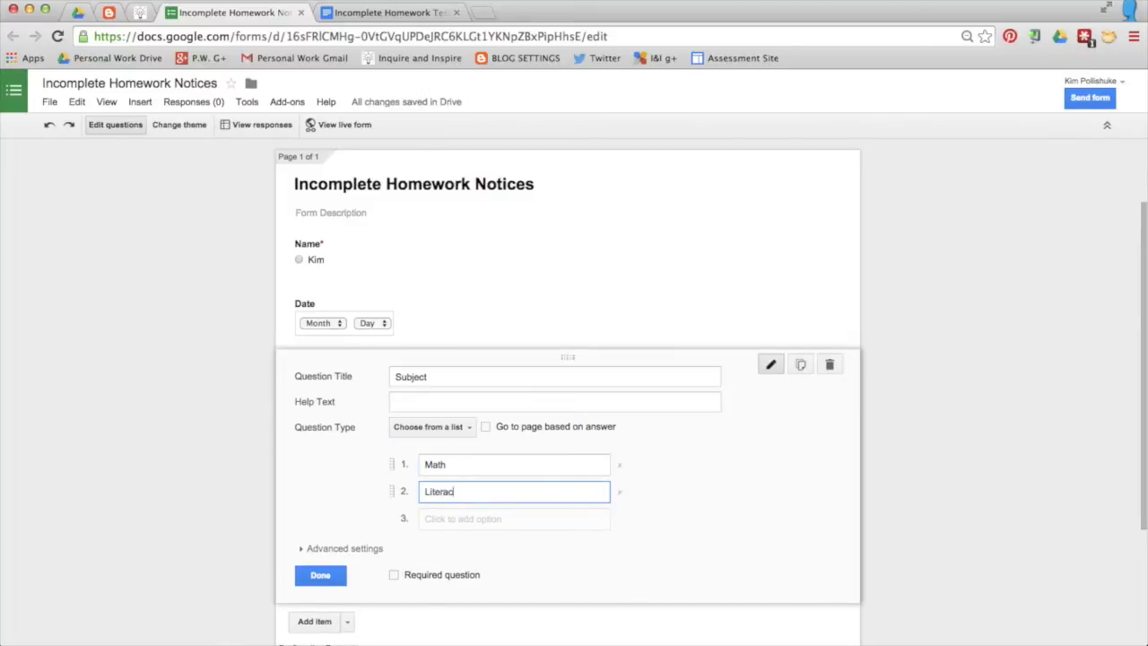
pyautogui.press('Return')
pyautogui.write('Scie')
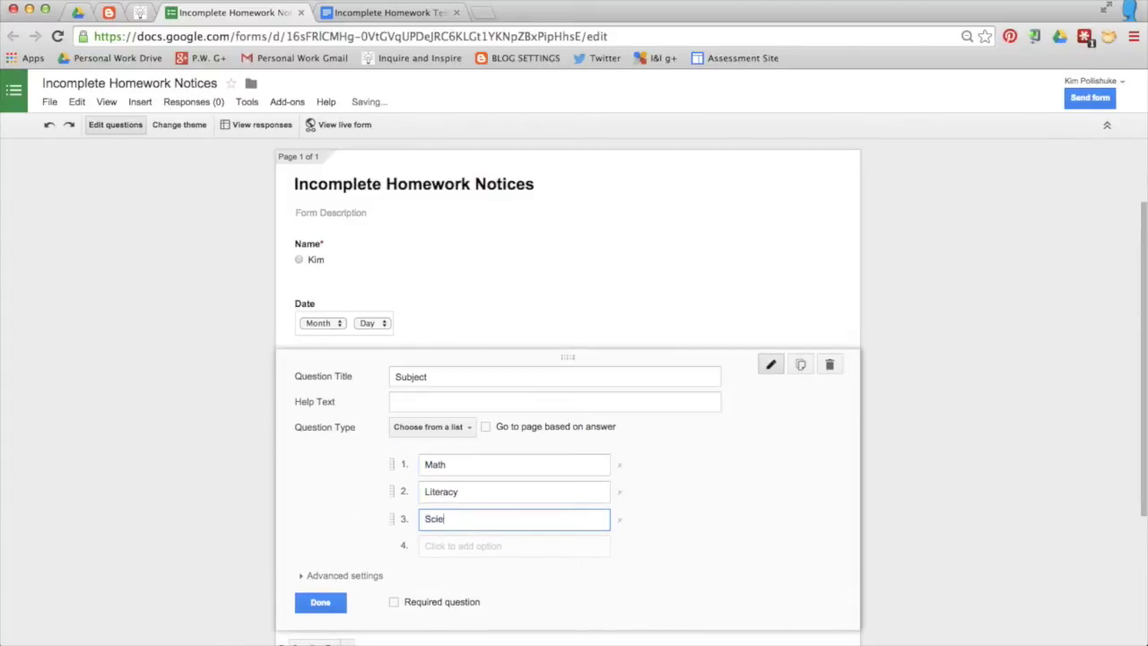
pyautogui.write('nce')
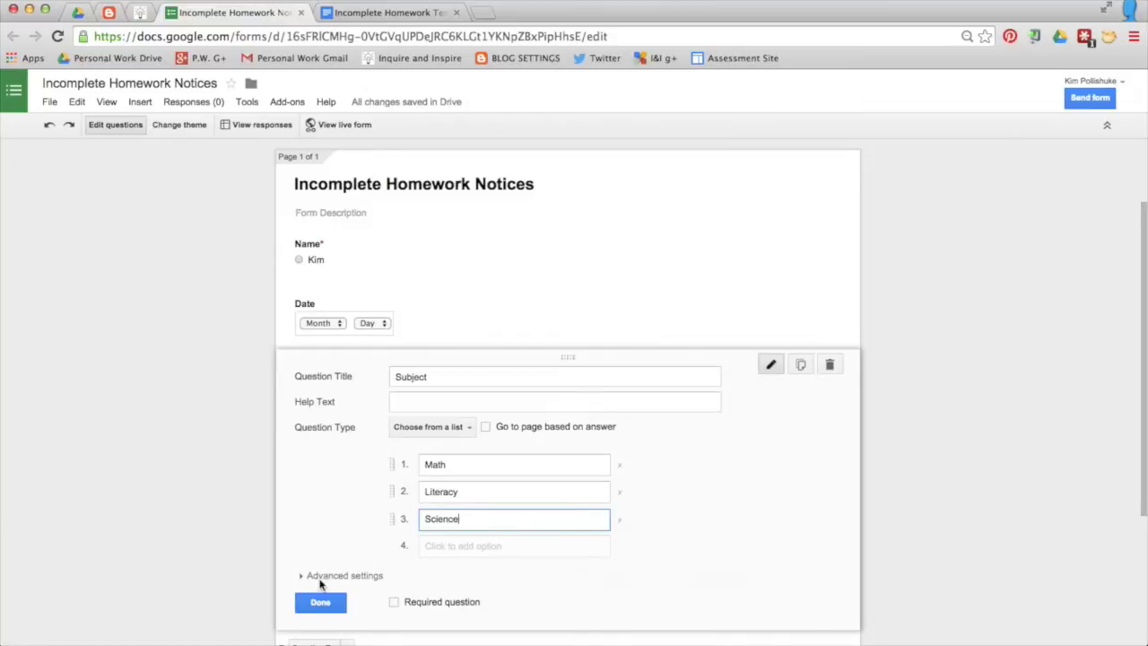
pyautogui.click(394, 603)
pyautogui.click(329, 607)
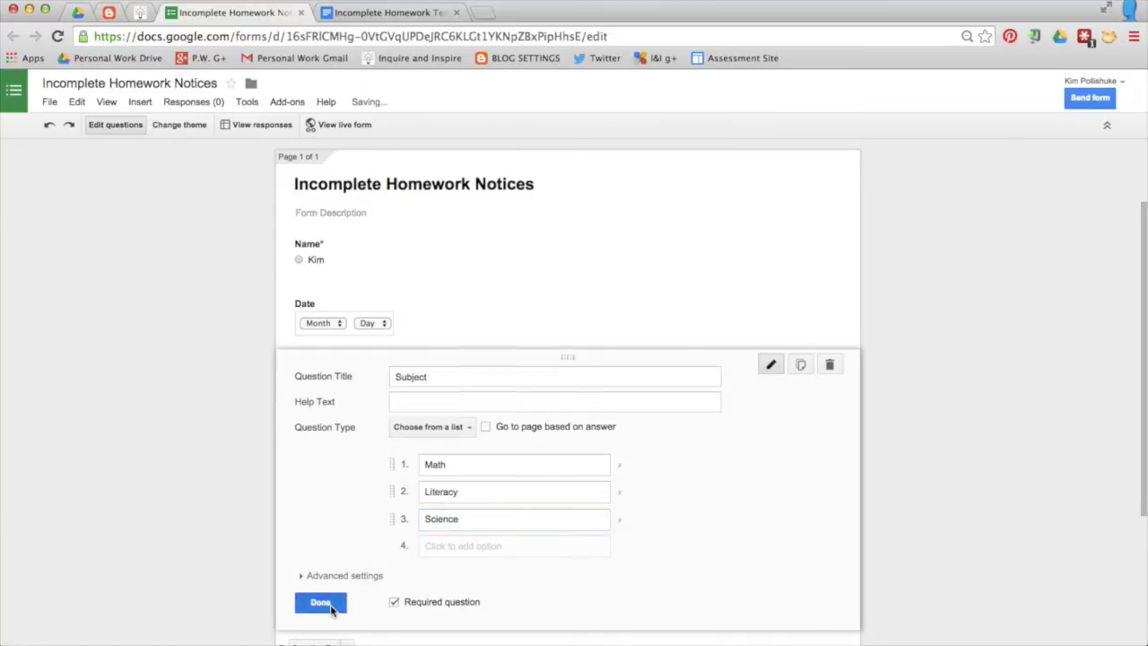
# Step: Add a required 'Reason' checkbox question with 'I couldn't find it', 'I forgot' and Other options
pyautogui.click(314, 448)
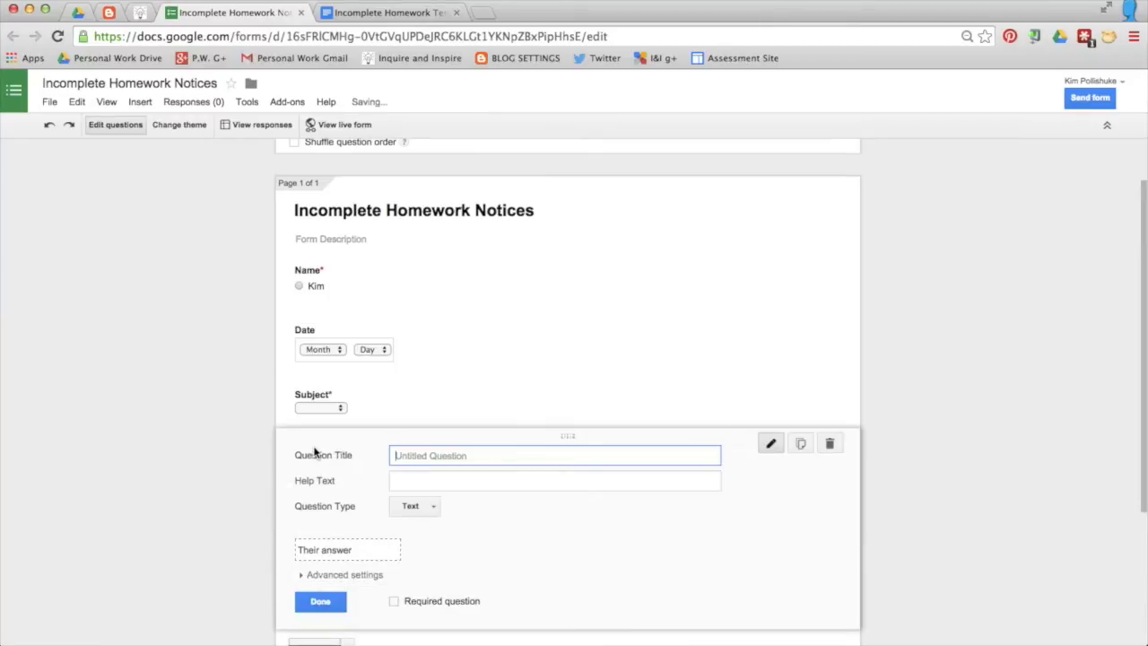
pyautogui.write('Reason')
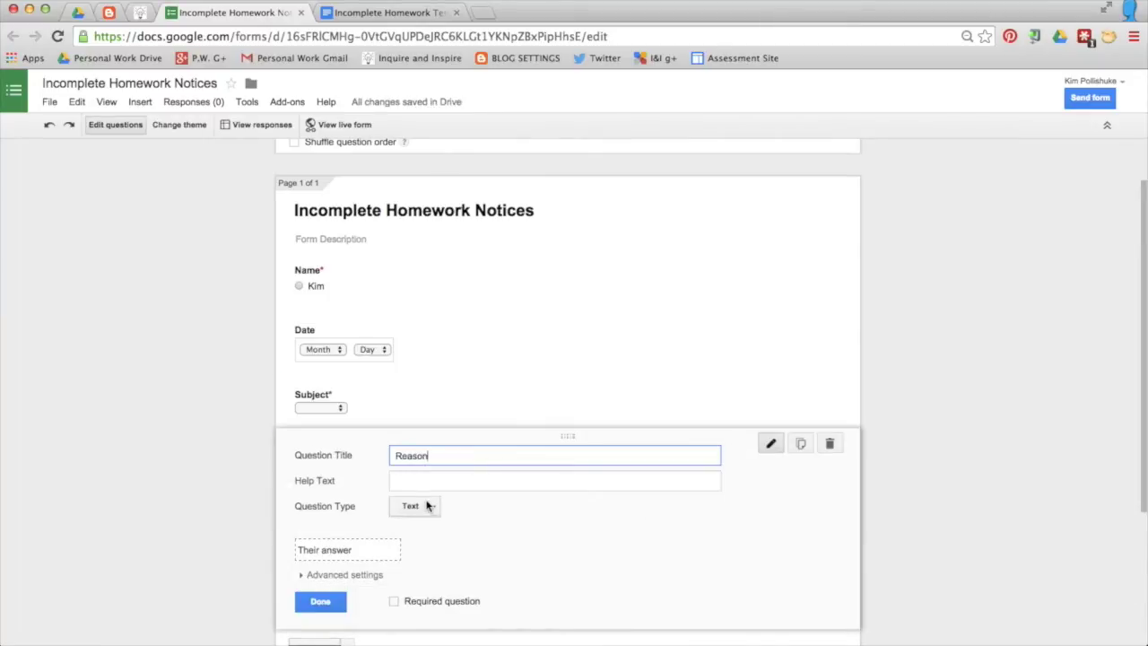
pyautogui.click(422, 505)
pyautogui.click(440, 537)
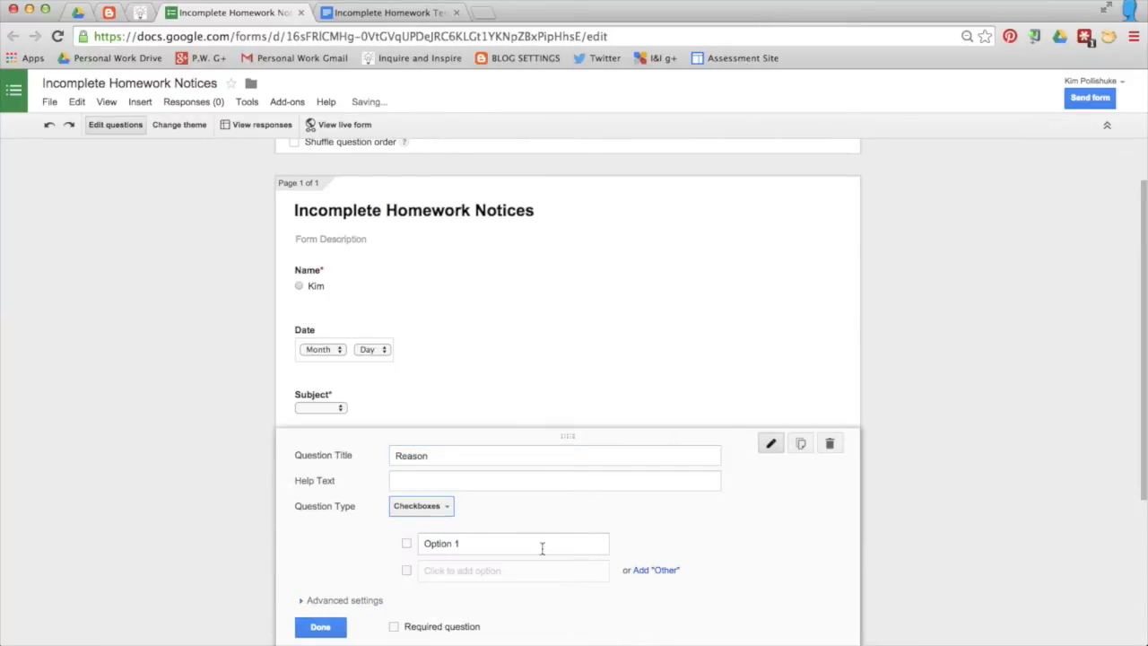
pyautogui.click(454, 542)
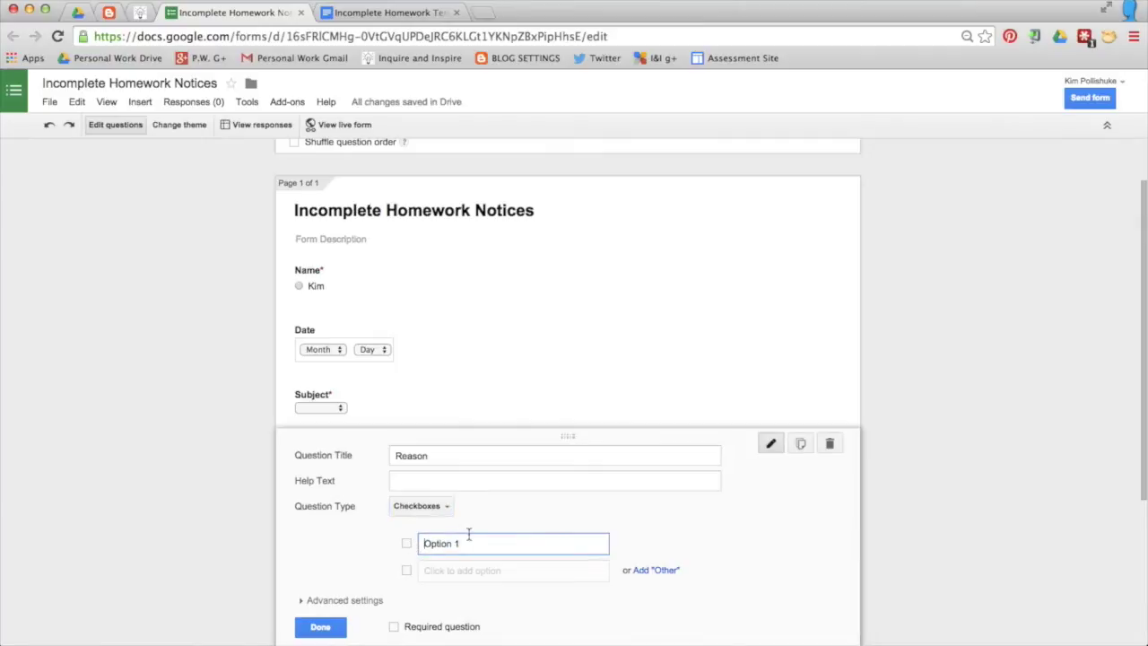
pyautogui.moveTo(472, 543); pyautogui.dragTo(425, 544)
pyautogui.write('I d')
pyautogui.write("ouldn't find")
pyautogui.press('Return')
pyautogui.write('I for')
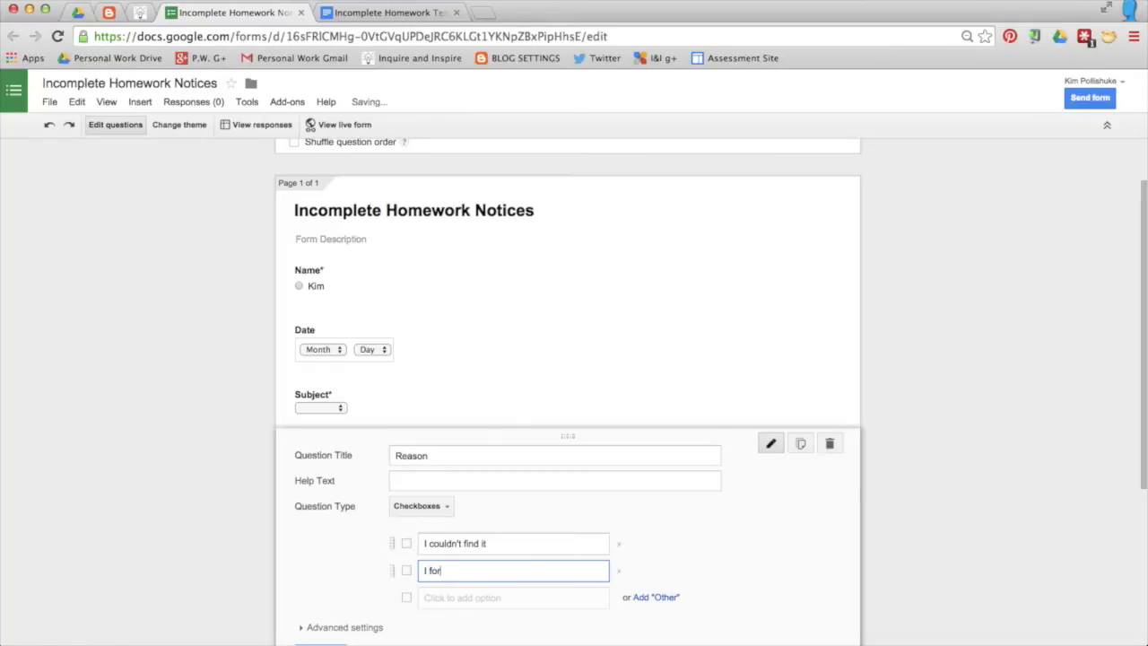
pyautogui.write('got')
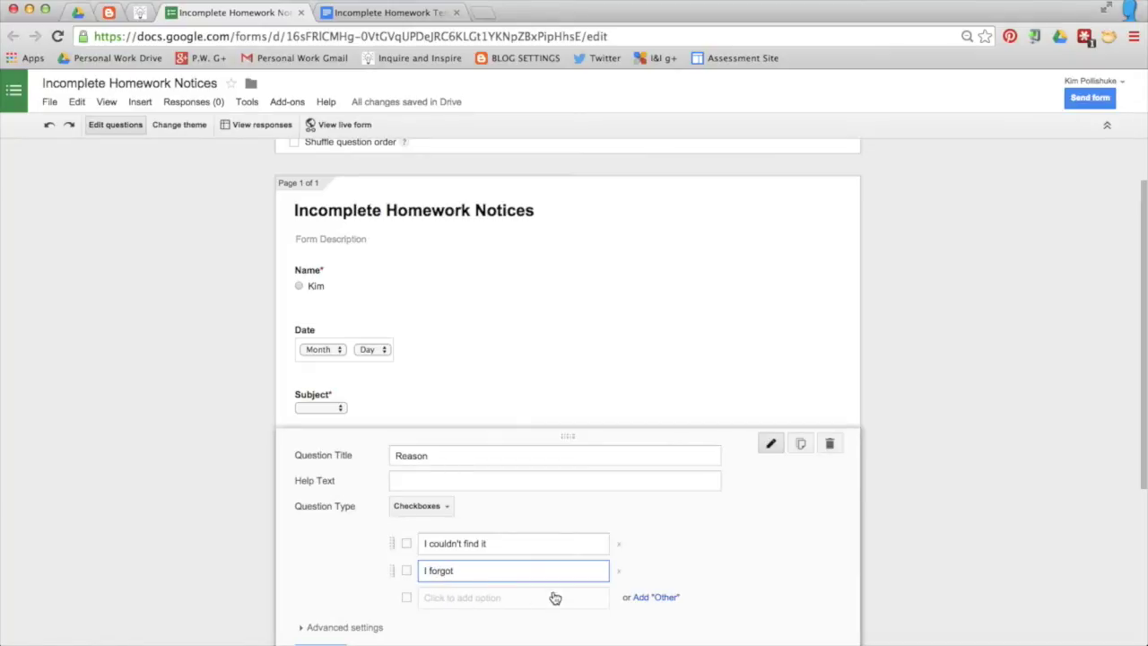
pyautogui.click(662, 597)
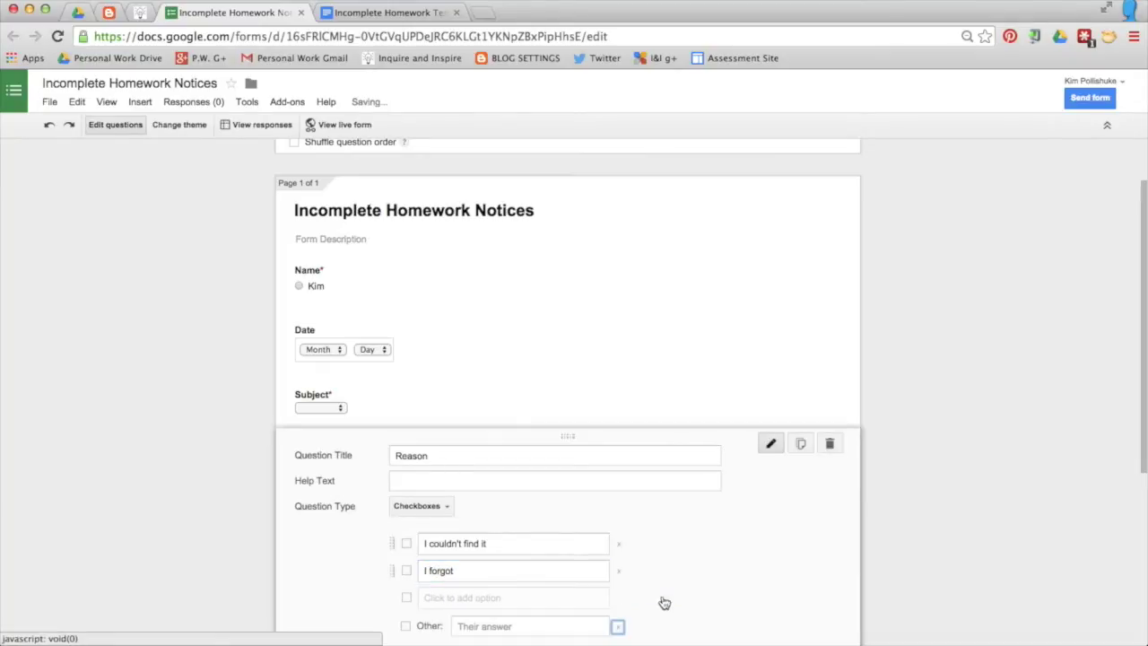
pyautogui.scroll(-3, 582, 587)
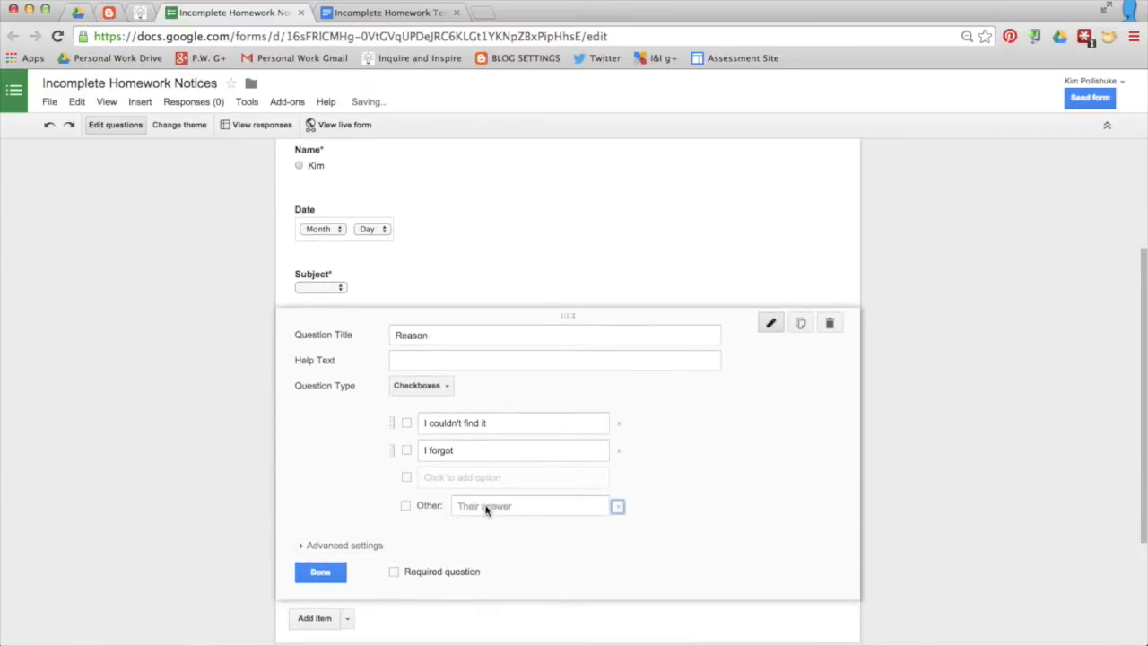
pyautogui.click(395, 572)
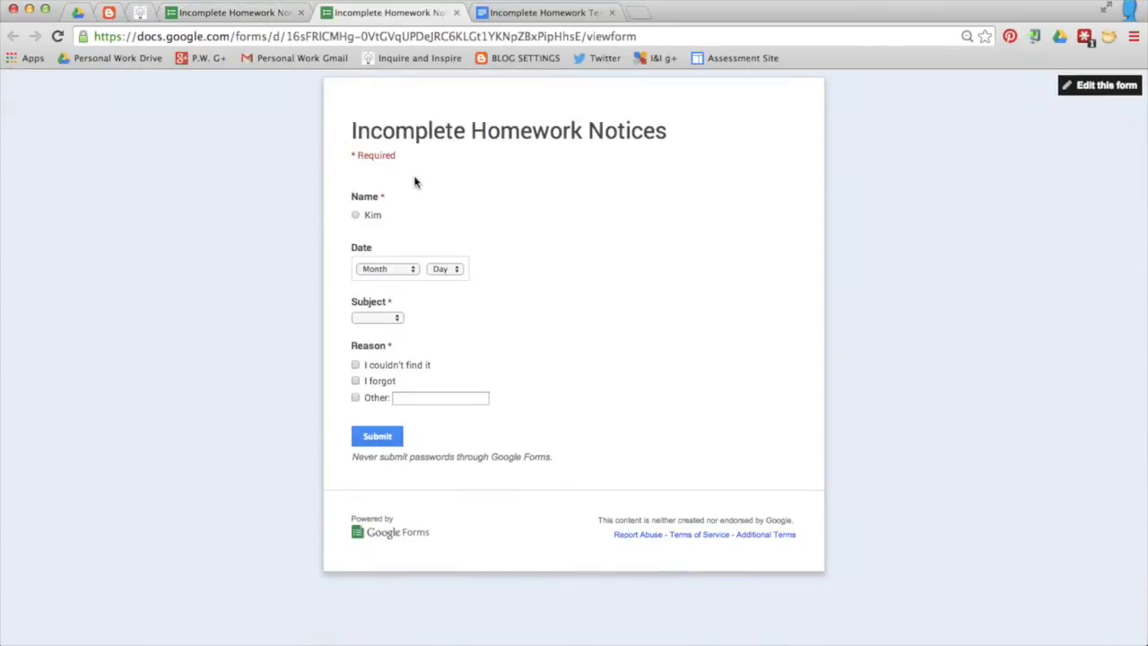
# Step: From the form editor, open the linked 'Incomplete Homework Notices (Responses)' spreadsheet
pyautogui.hotkey('ctrl', 'shift', 'Tab')
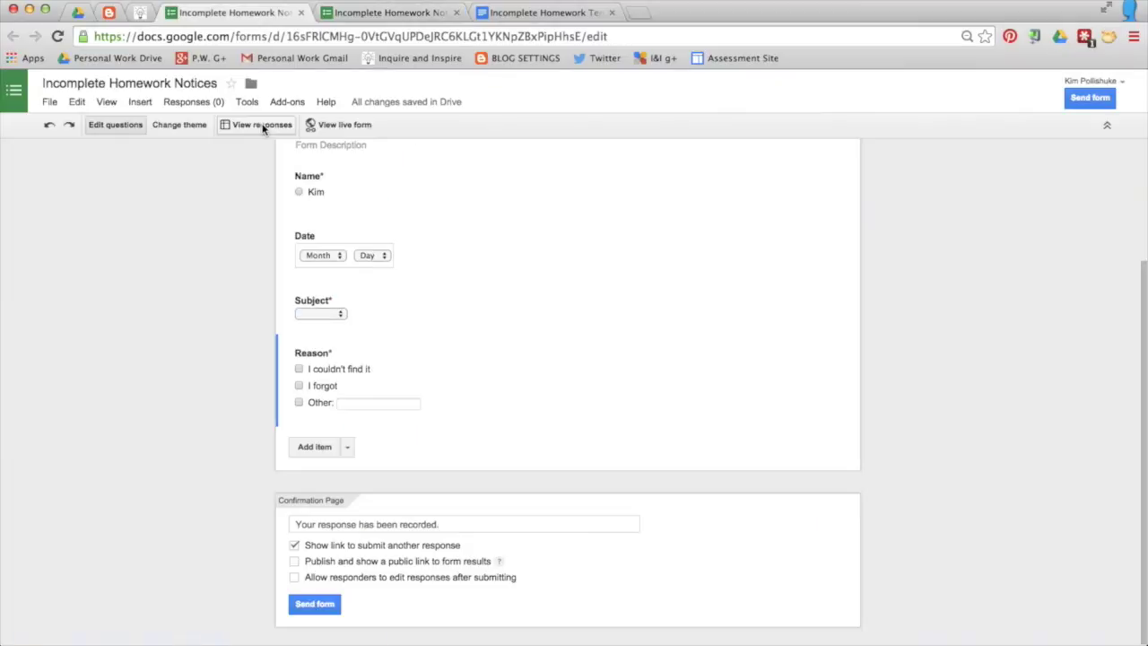
pyautogui.click(263, 128)
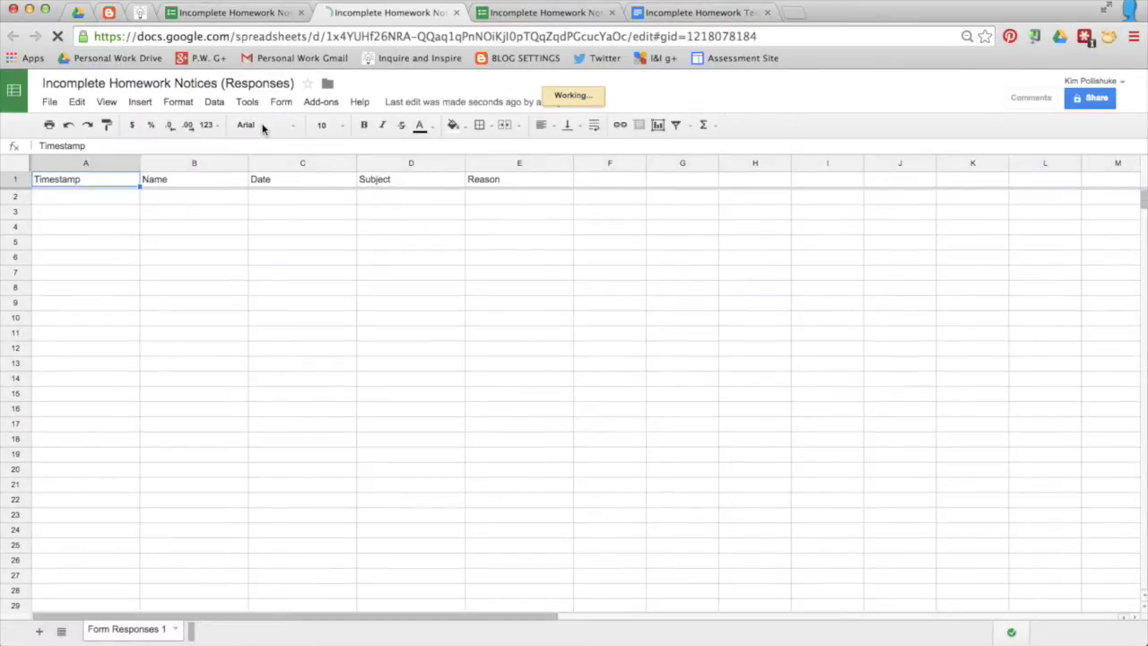
# Step: Add a new sheet and rename it 'Merge Tags'
pyautogui.click(39, 632)
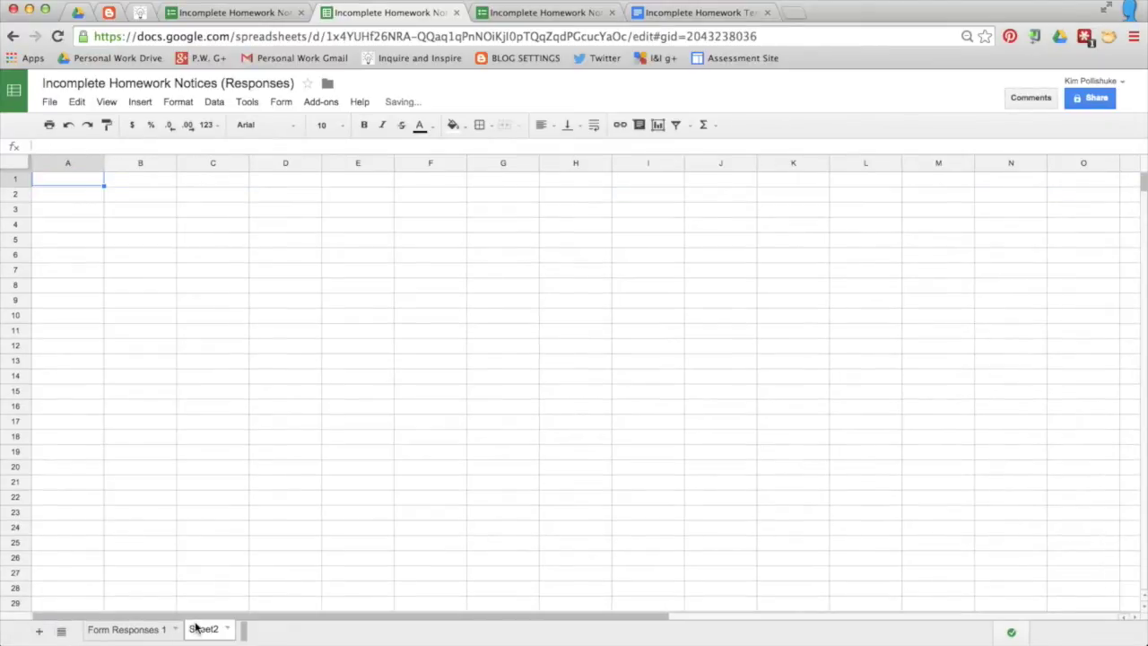
pyautogui.rightClick(198, 628)
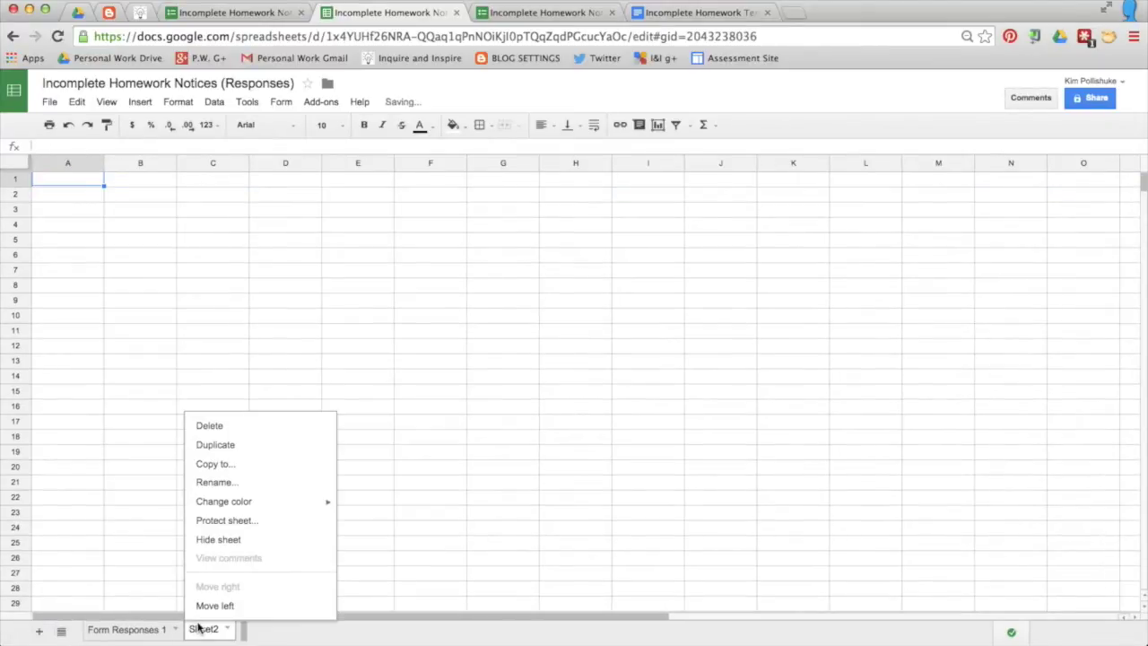
pyautogui.click(255, 481)
pyautogui.write('Merge Tags')
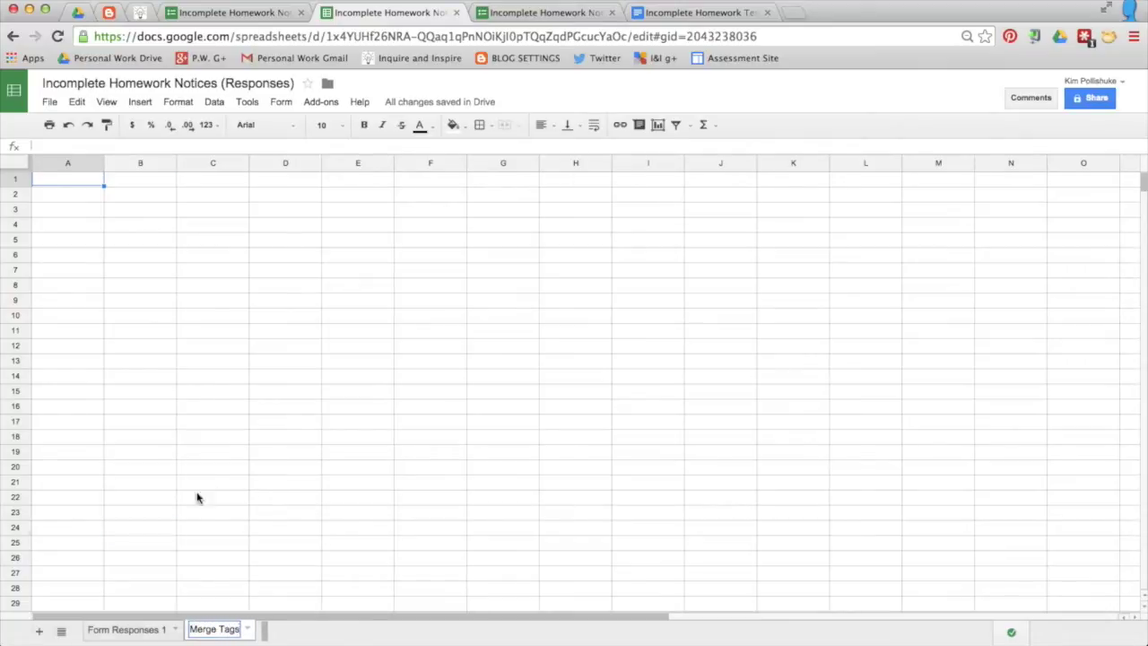
# Step: Copy the Form Responses 1 headers A1:E1 into A1 of the Merge Tags sheet
pyautogui.click(99, 629)
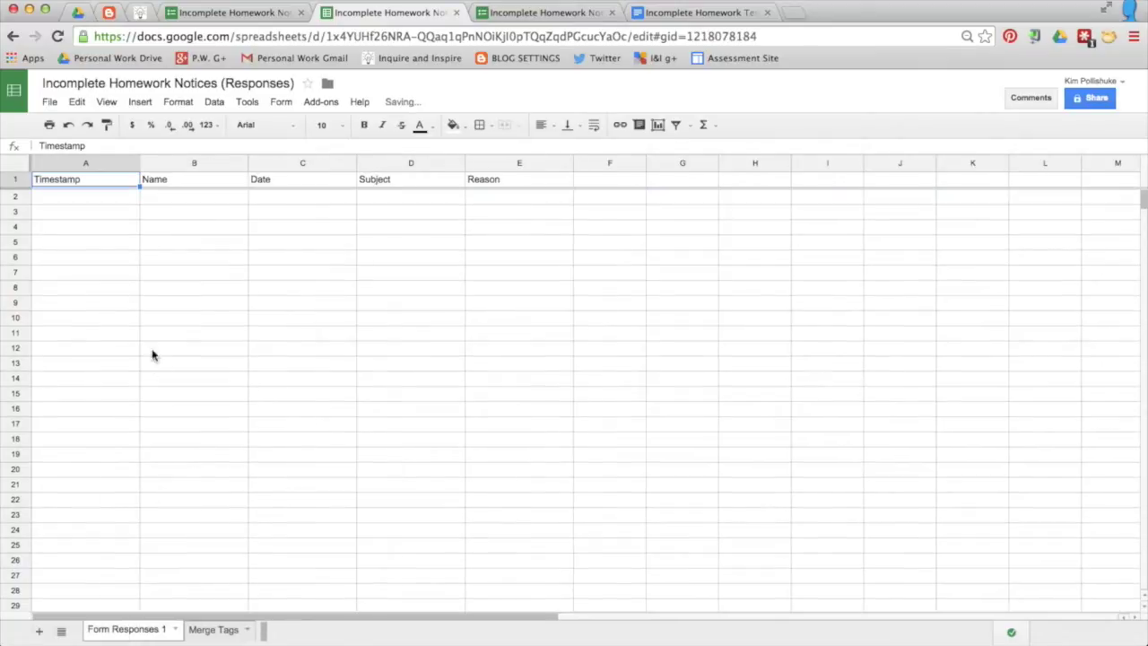
pyautogui.moveTo(99, 183); pyautogui.dragTo(469, 180)
pyautogui.hotkey('ctrl', 'c')
pyautogui.click(215, 630)
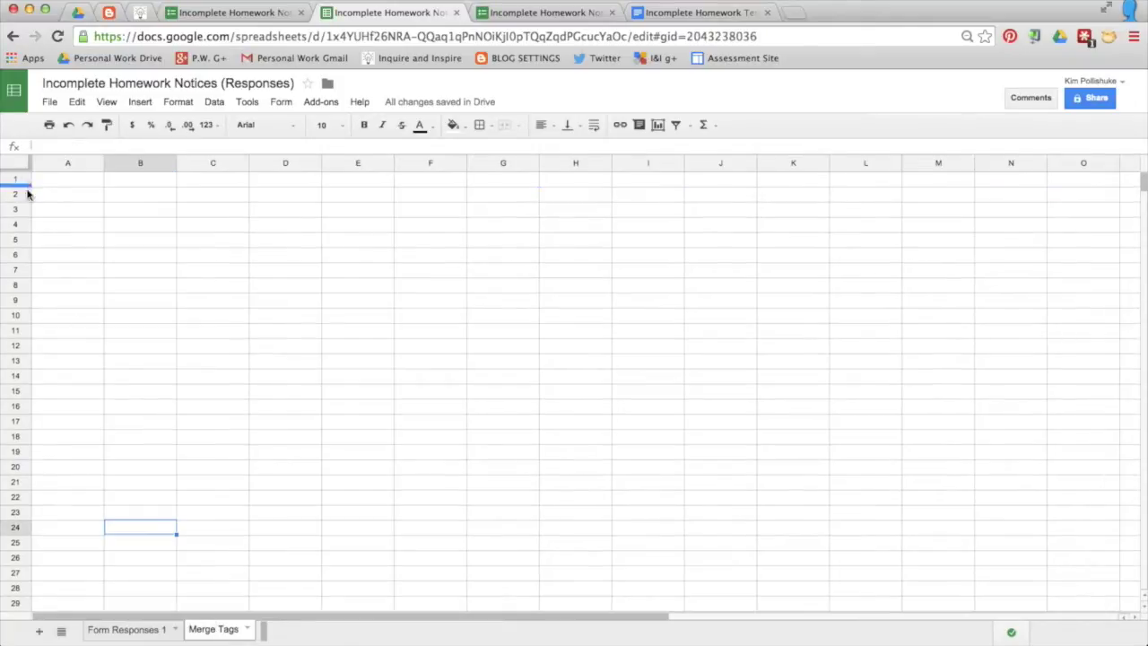
pyautogui.click(59, 184)
pyautogui.hotkey('ctrl', 'v')
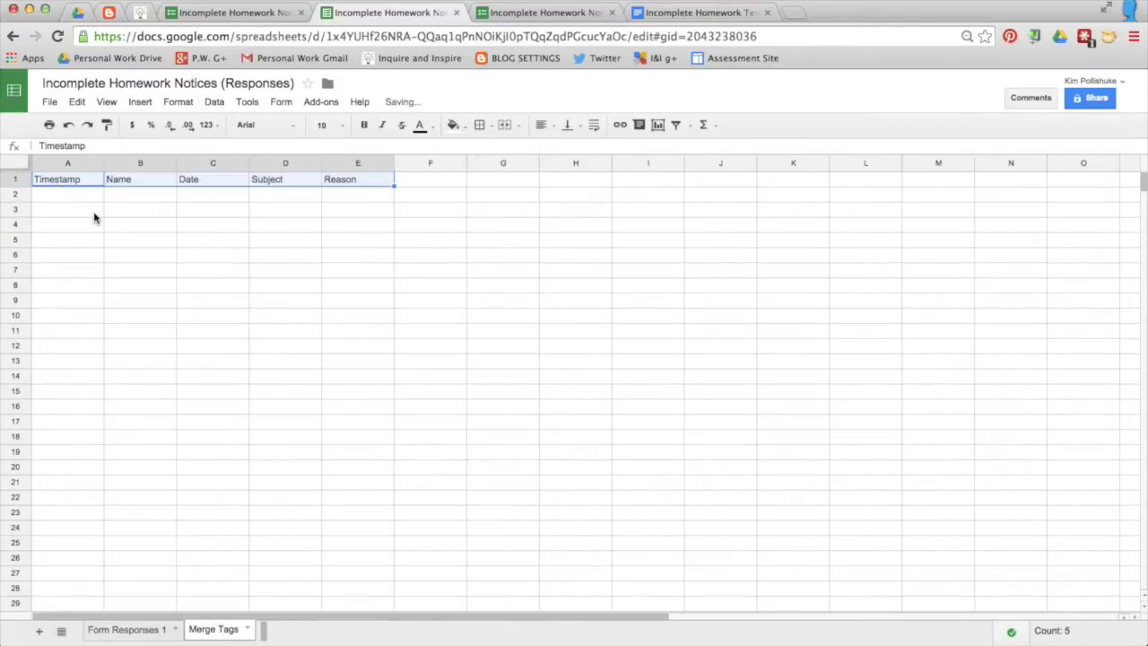
pyautogui.click(93, 213)
pyautogui.click(72, 186)
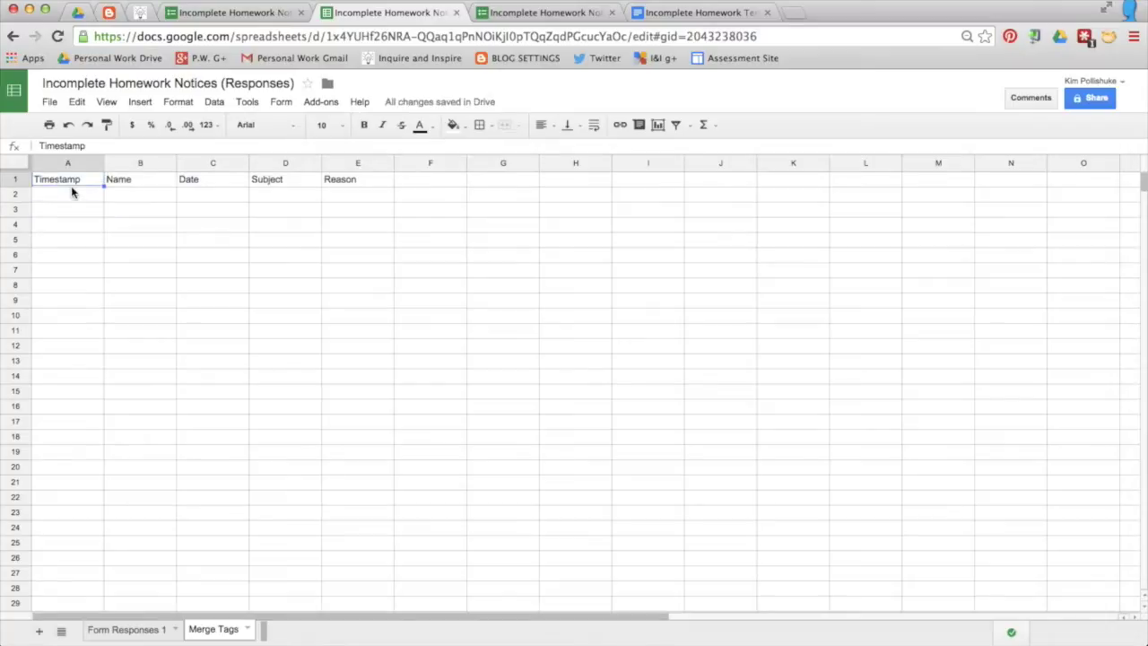
# Step: Enter =TRANSPOSE(A1:E1) in A2 to list the headers down column A
pyautogui.click(71, 193)
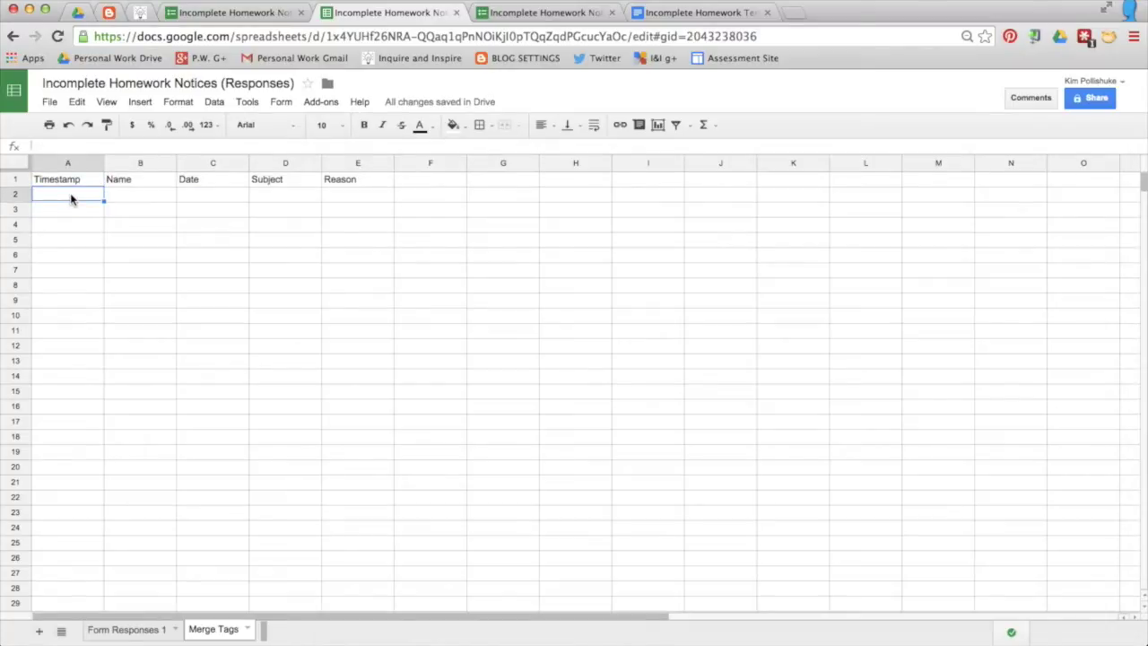
pyautogui.write('=tra')
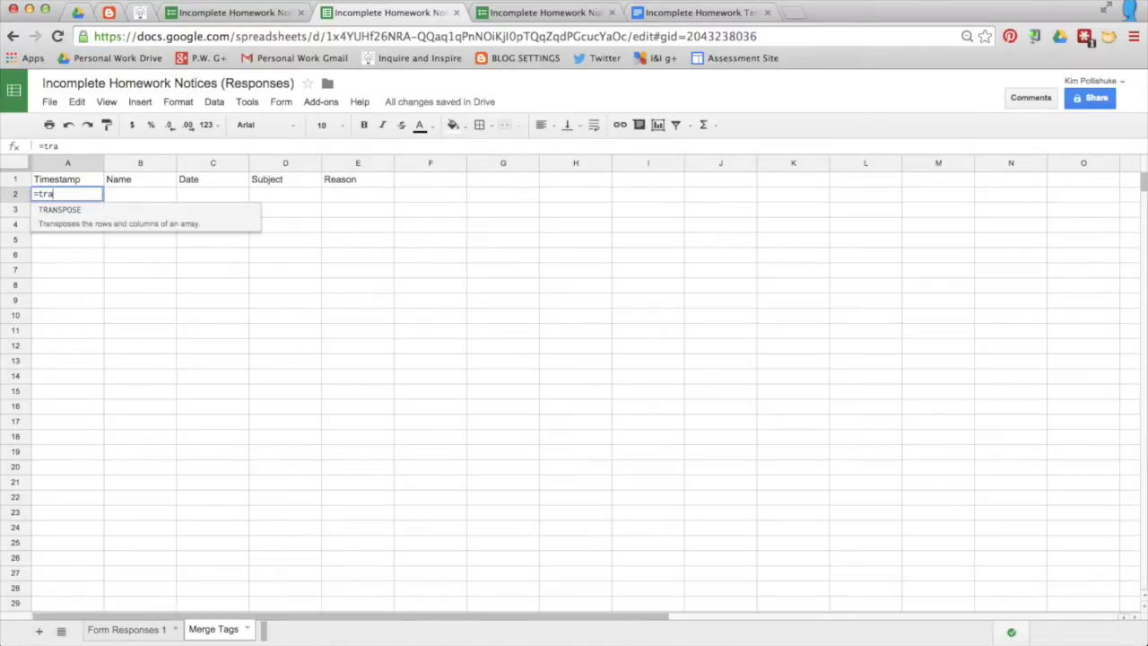
pyautogui.click(70, 217)
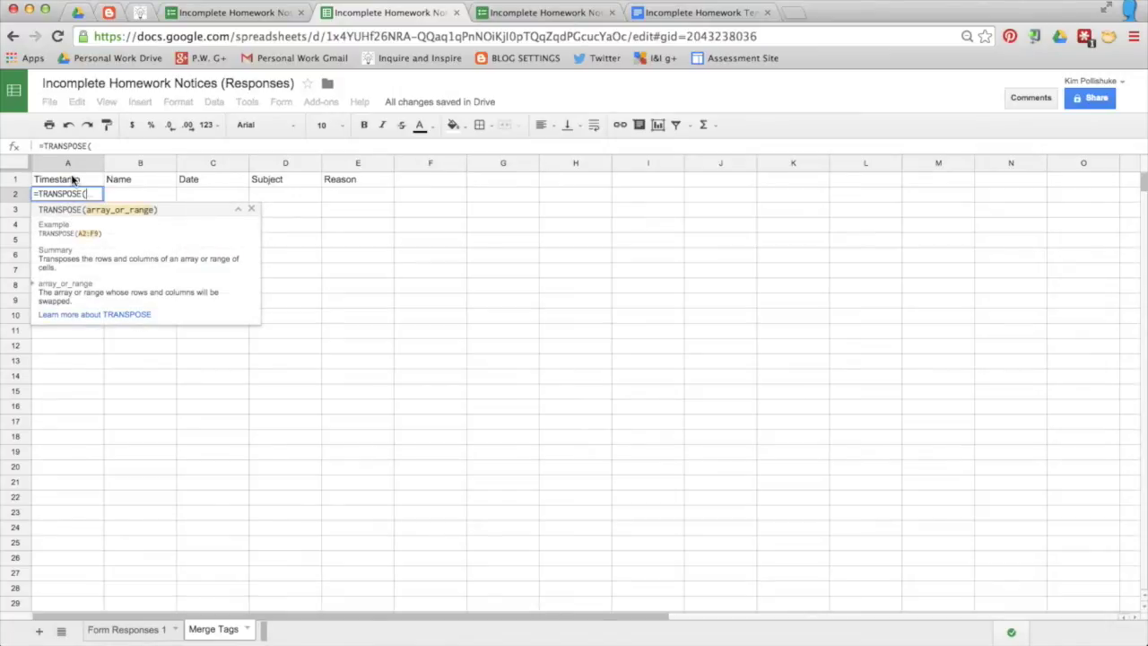
pyautogui.click(79, 182)
pyautogui.moveTo(79, 182); pyautogui.dragTo(348, 182)
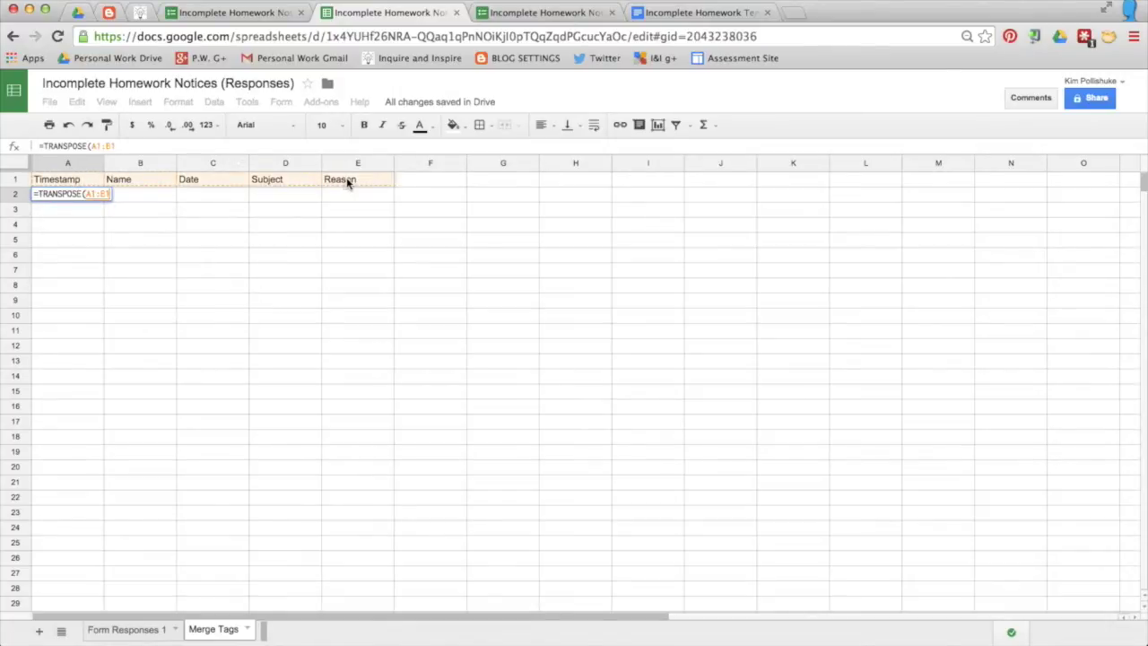
pyautogui.press('Return')
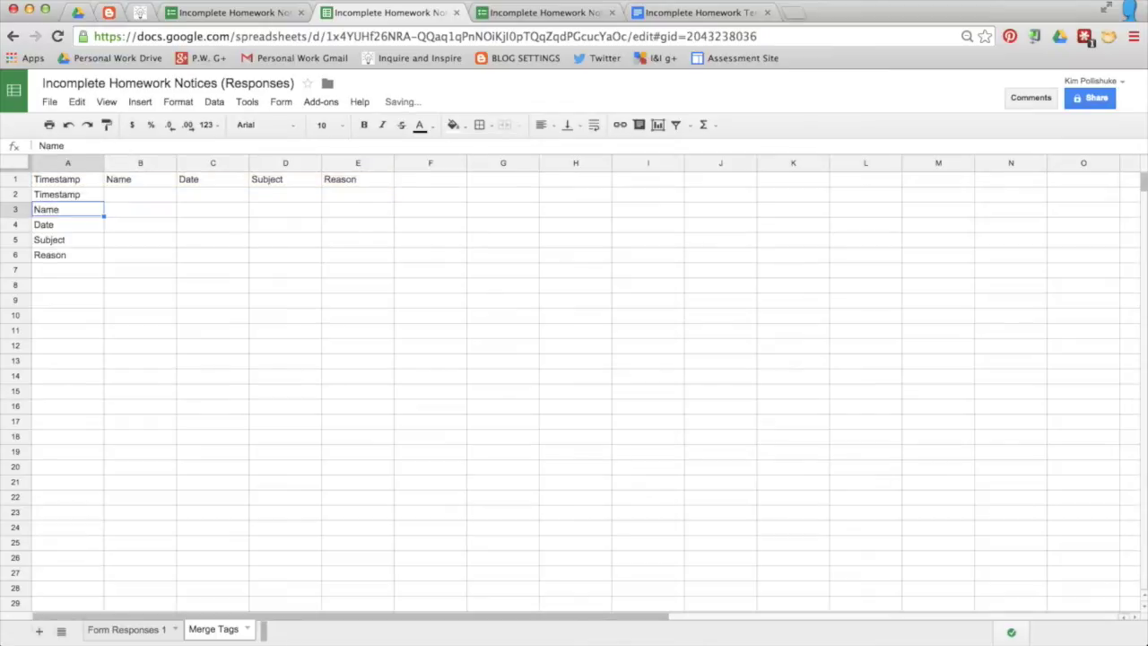
pyautogui.click(148, 201)
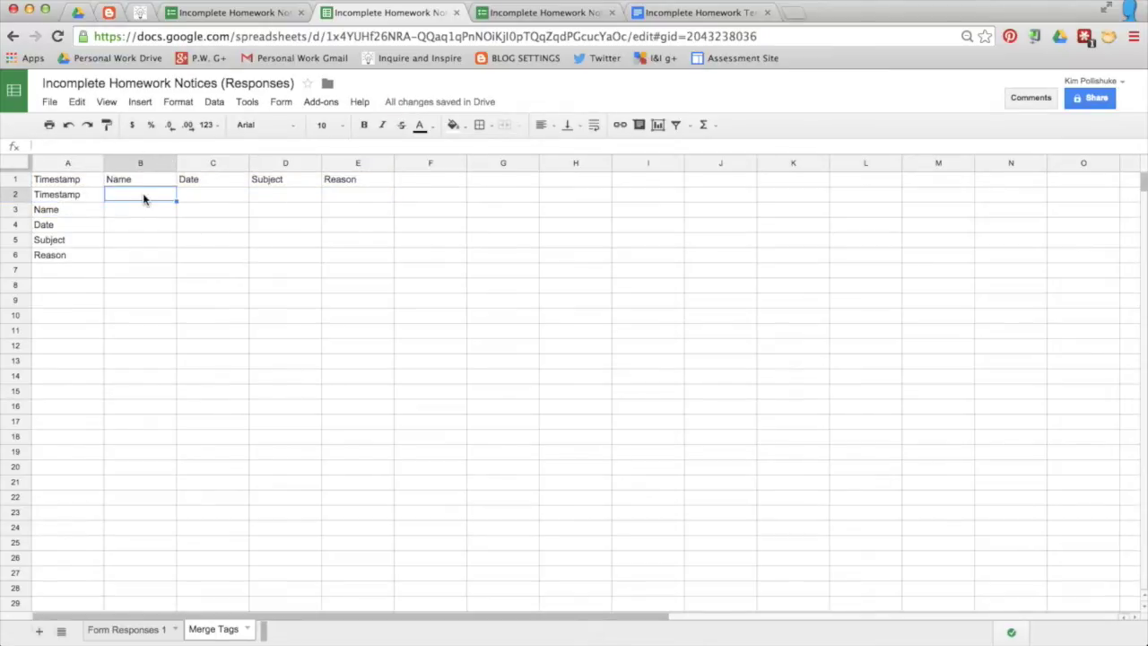
# Step: Enter =CONCATENATE("<<",A2,">>") in B2 to build the <<Timestamp>> tag
pyautogui.write('=con')
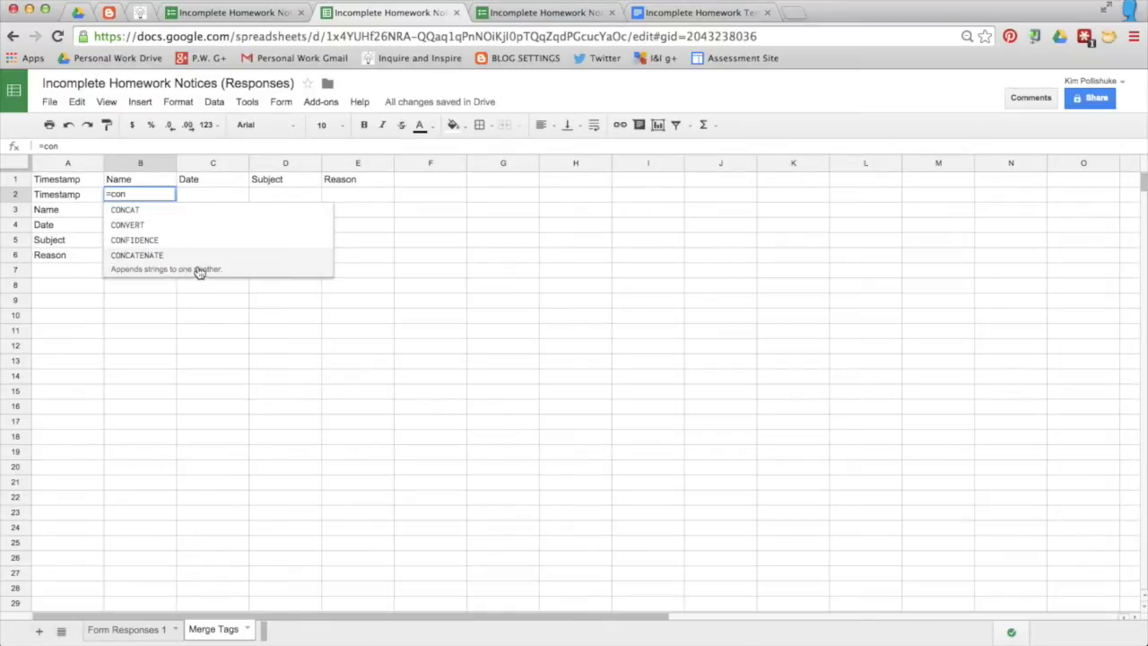
pyautogui.click(208, 269)
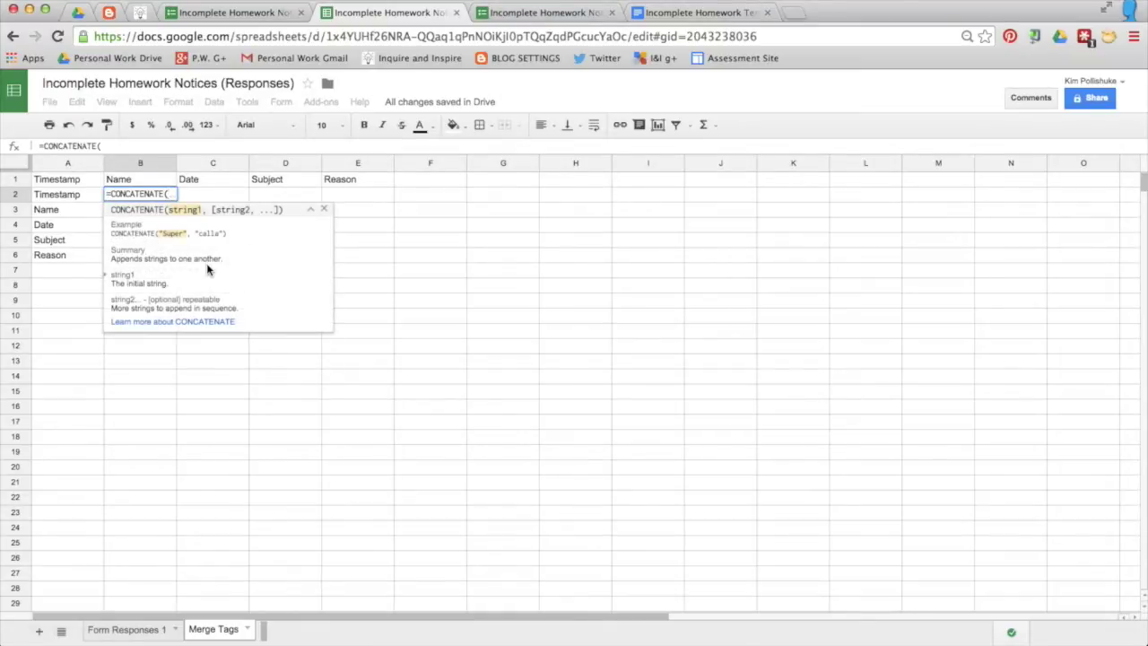
pyautogui.write('"')
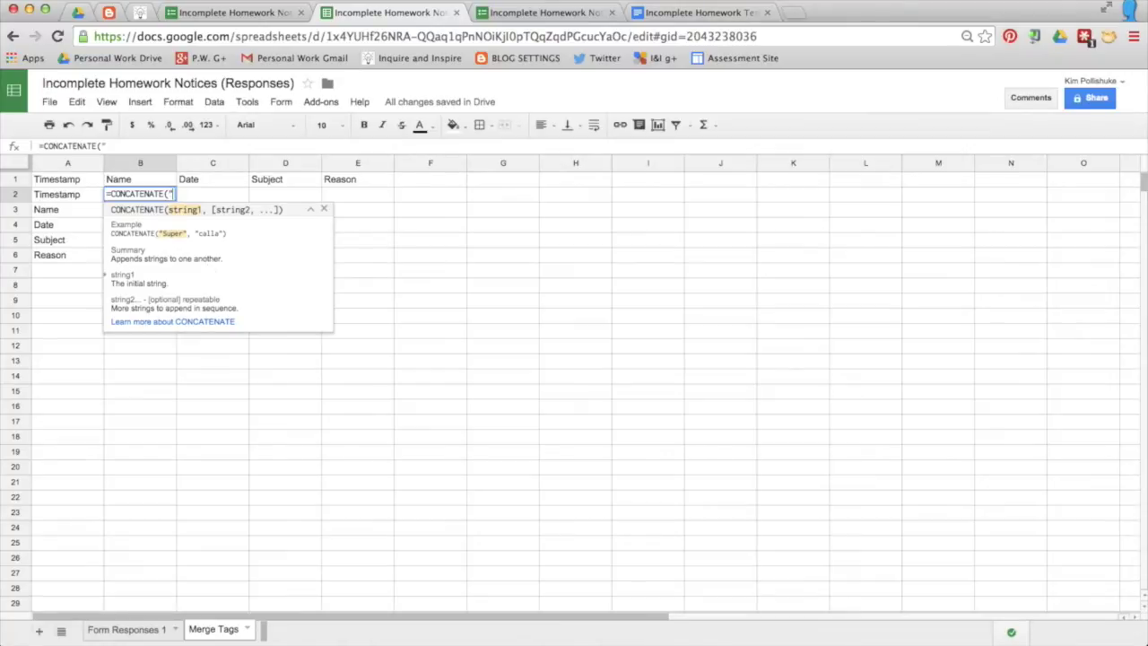
pyautogui.write('<<",')
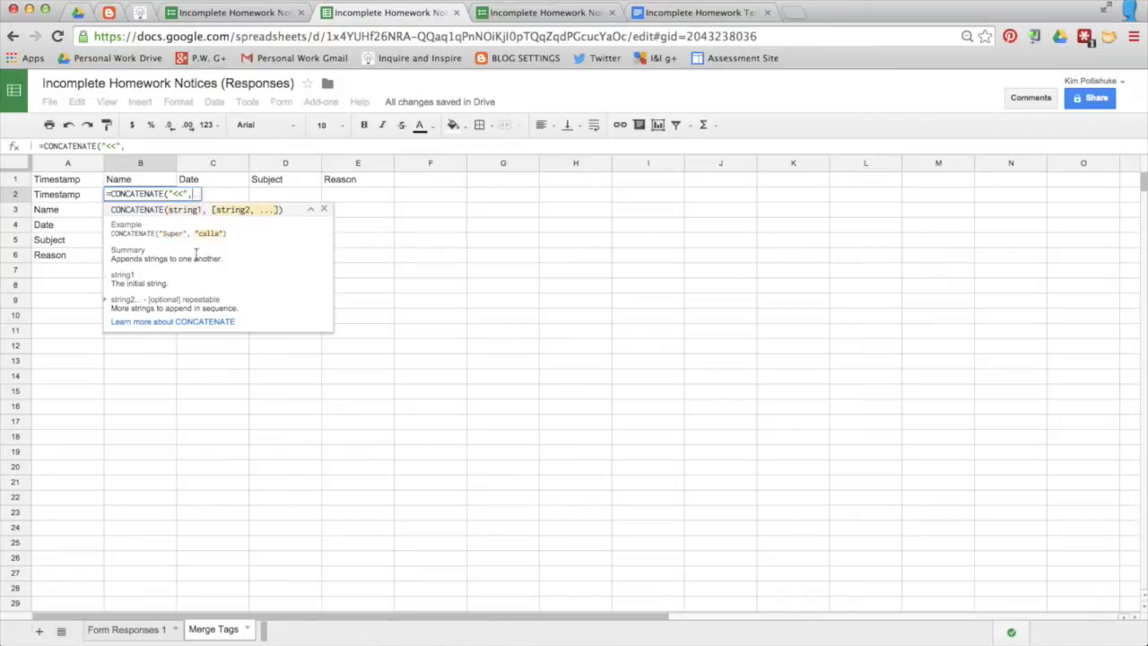
pyautogui.click(78, 196)
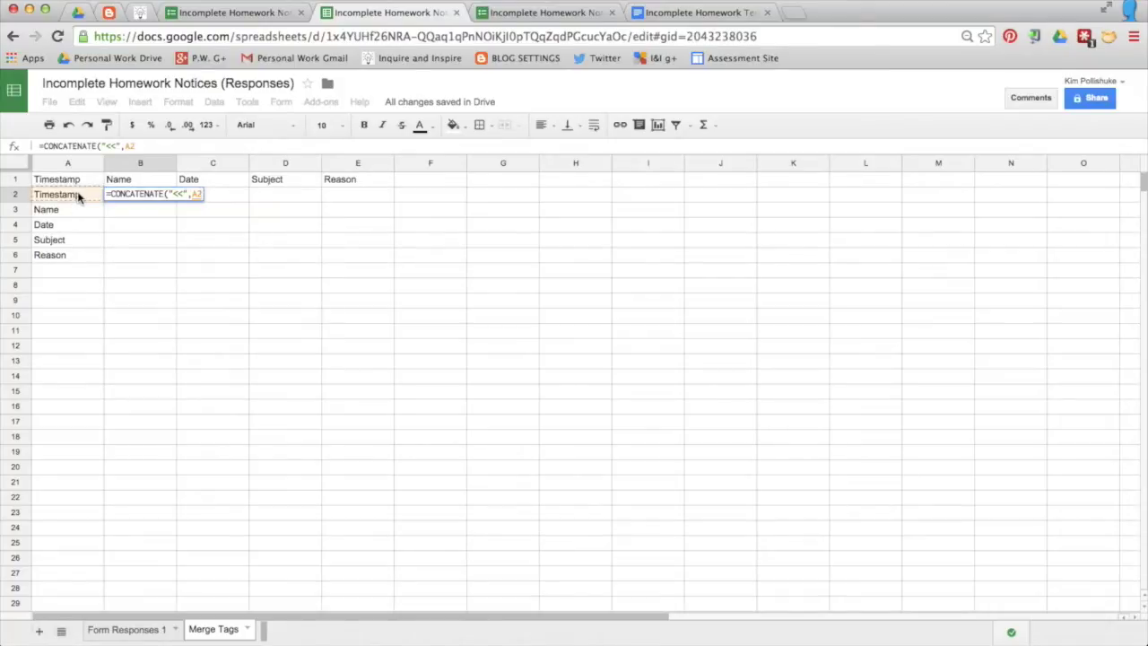
pyautogui.write(',')
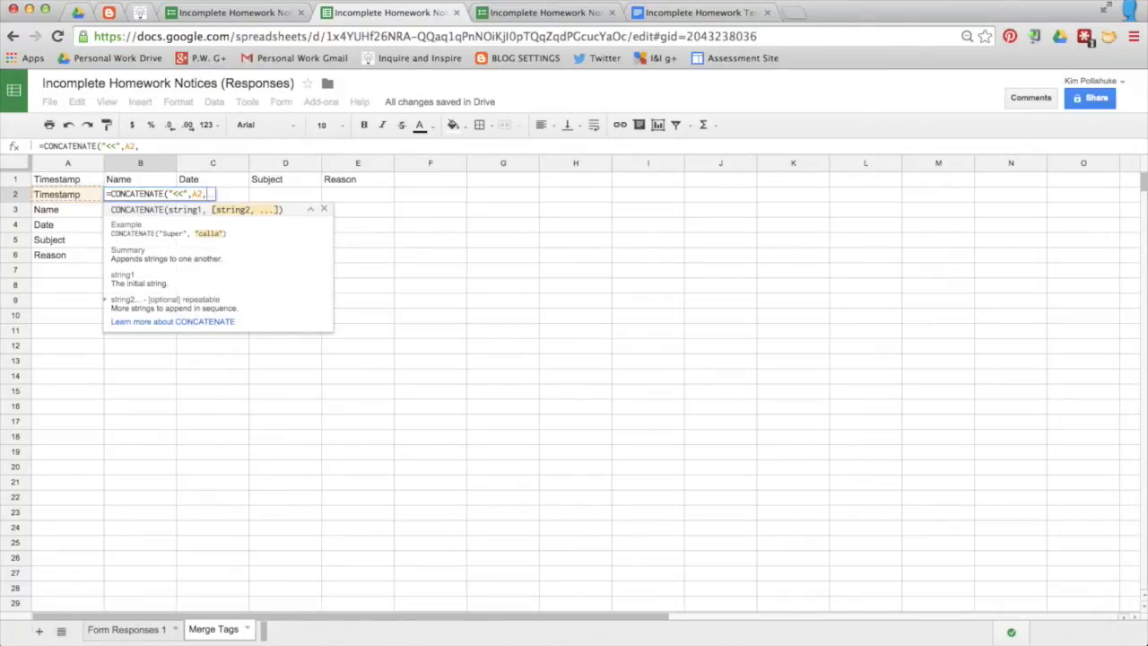
pyautogui.write('">>")')
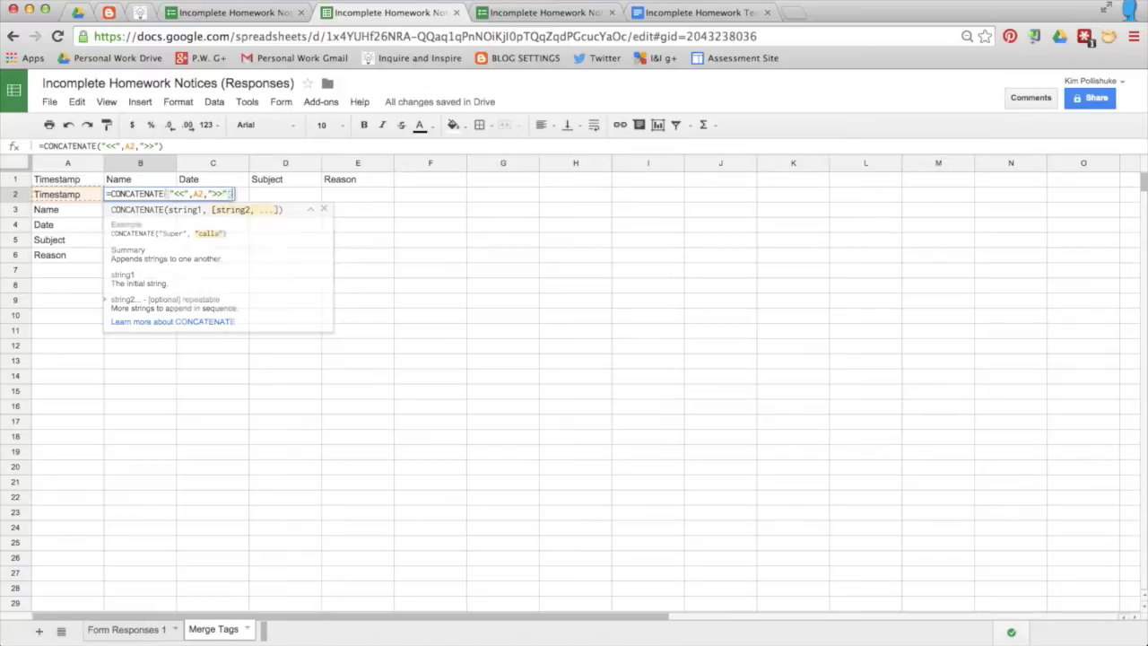
pyautogui.press('super+equal')
pyautogui.press('super+equal')
pyautogui.press('super+equal')
pyautogui.press('super+equal')
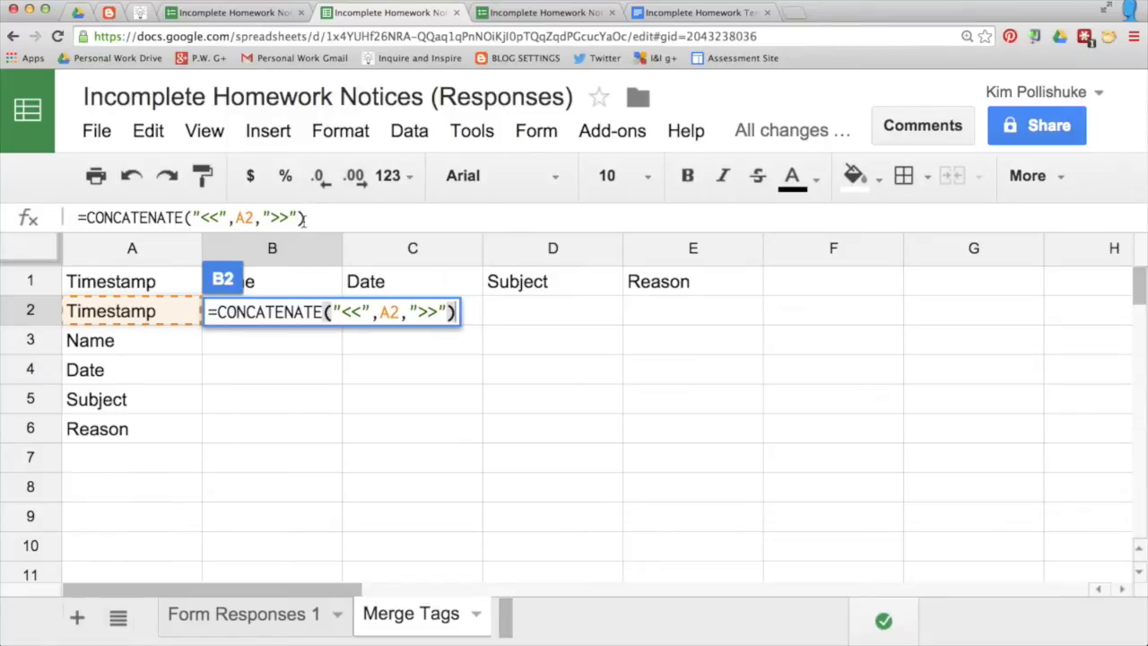
pyautogui.press('super+minus')
pyautogui.press('super+minus')
pyautogui.press('super+minus')
pyautogui.press('super+minus')
pyautogui.press('super+minus')
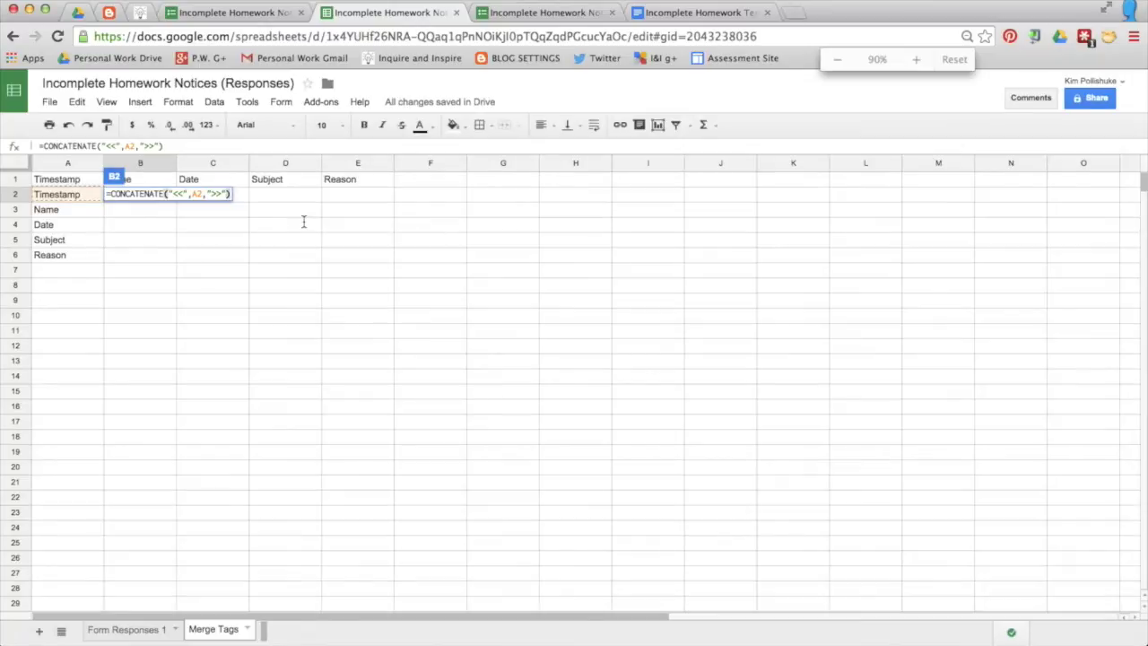
pyautogui.press('Return')
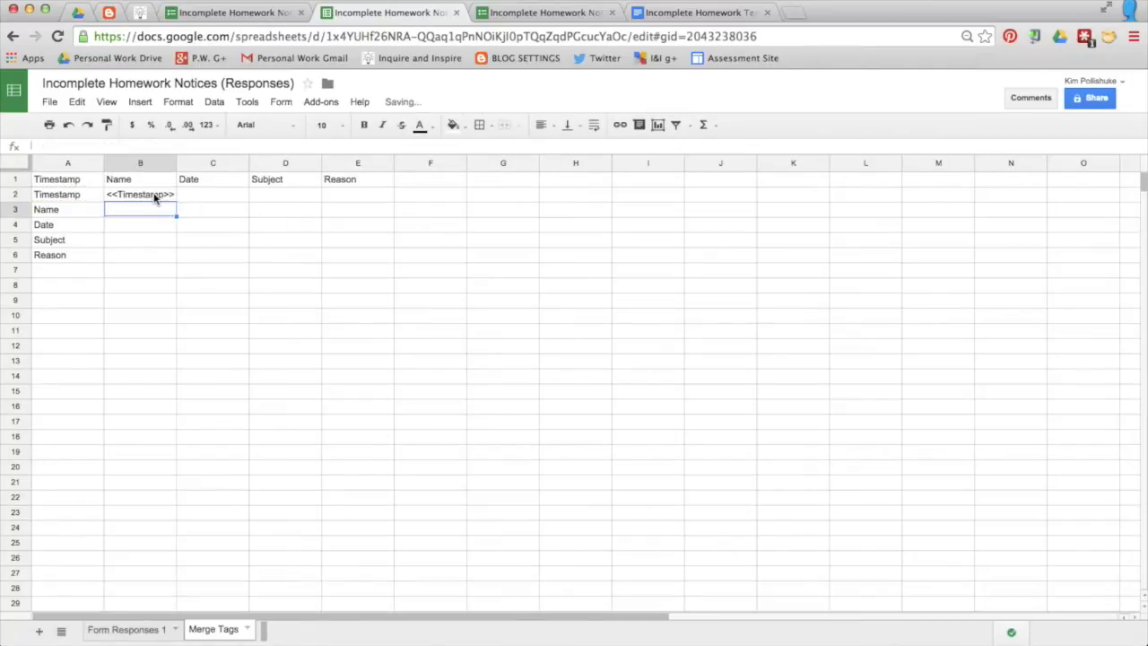
# Step: Fill the B2 formula down to B6, producing tags <<Name>>, <<Date>>, <<Subject>> and <<Reason>>
pyautogui.click(154, 197)
pyautogui.moveTo(177, 200); pyautogui.dragTo(177, 261)
pyautogui.click(213, 274)
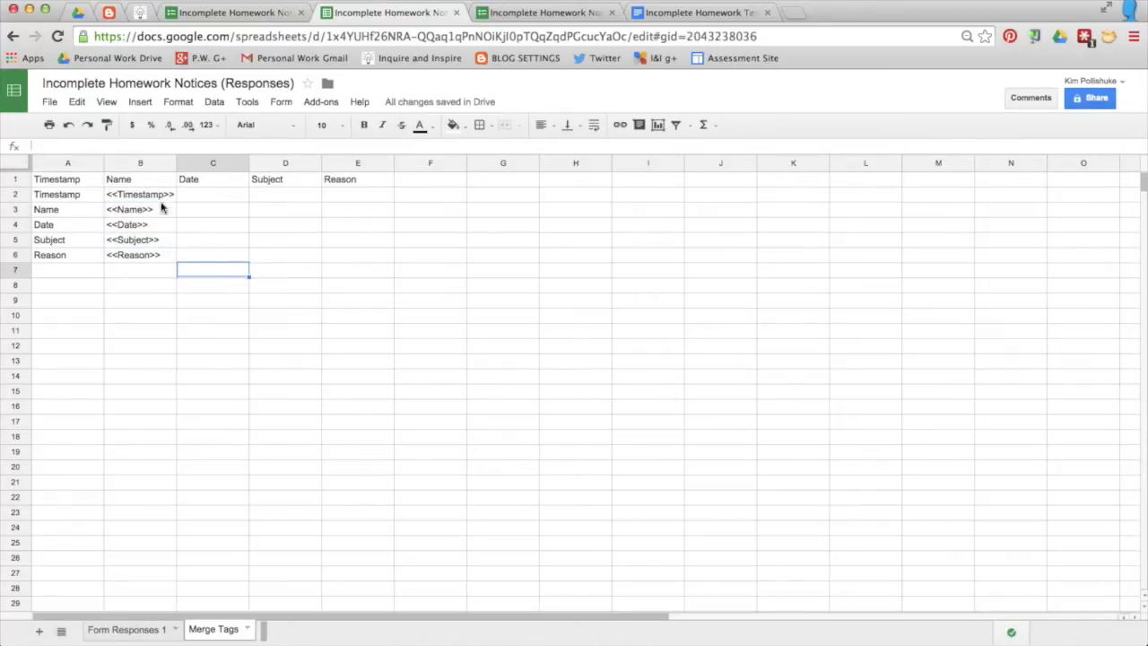
pyautogui.click(681, 12)
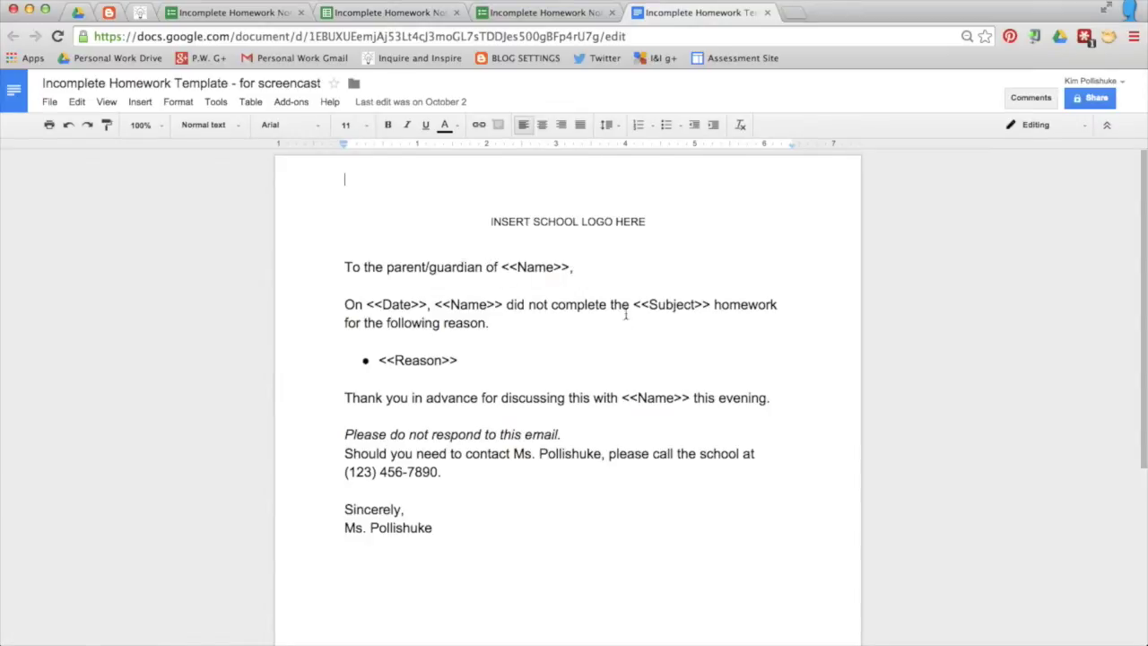
pyautogui.click(350, 15)
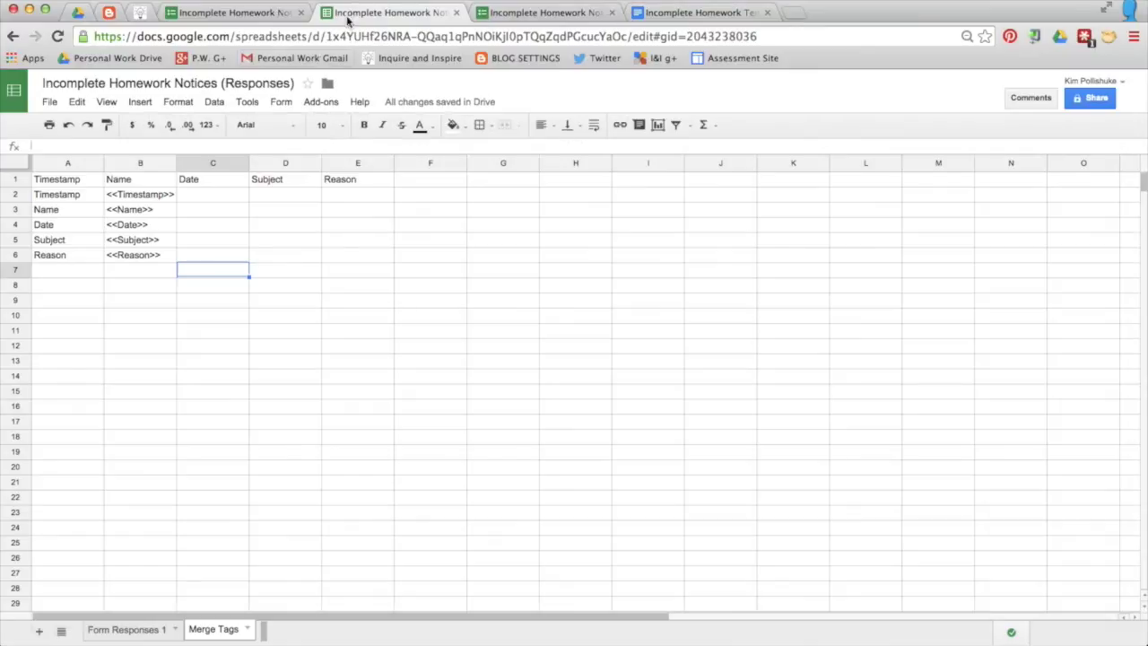
# Step: Add another new sheet and rename it 'Parent Emails'
pyautogui.click(41, 634)
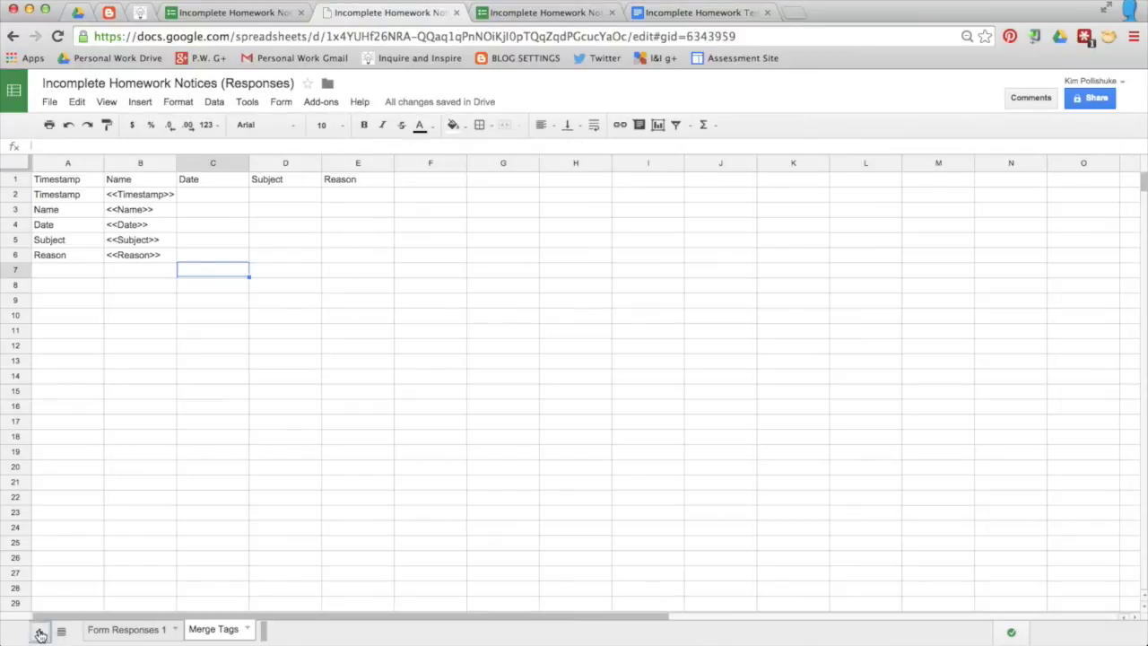
pyautogui.rightClick(276, 631)
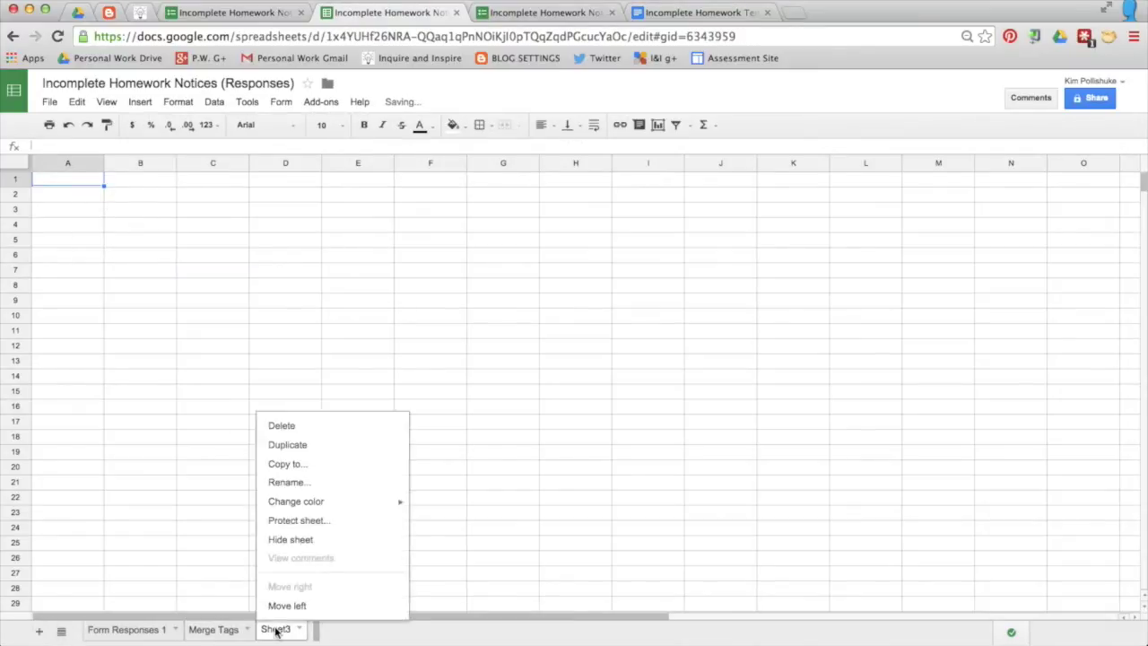
pyautogui.click(336, 482)
pyautogui.write('Parent Emails')
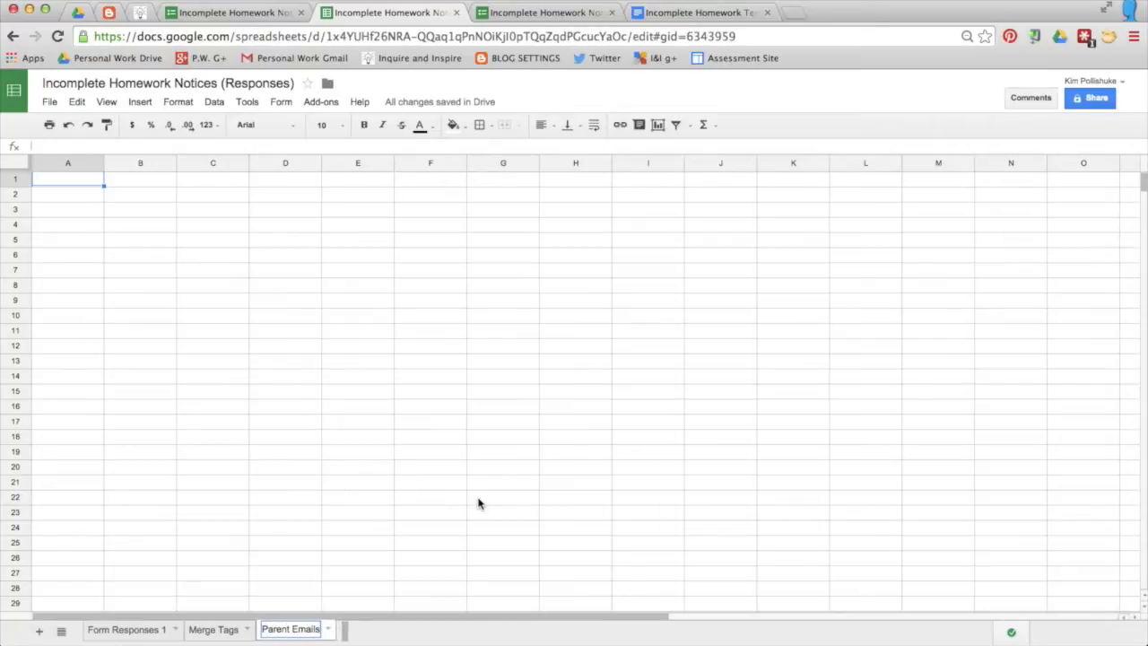
pyautogui.click(478, 503)
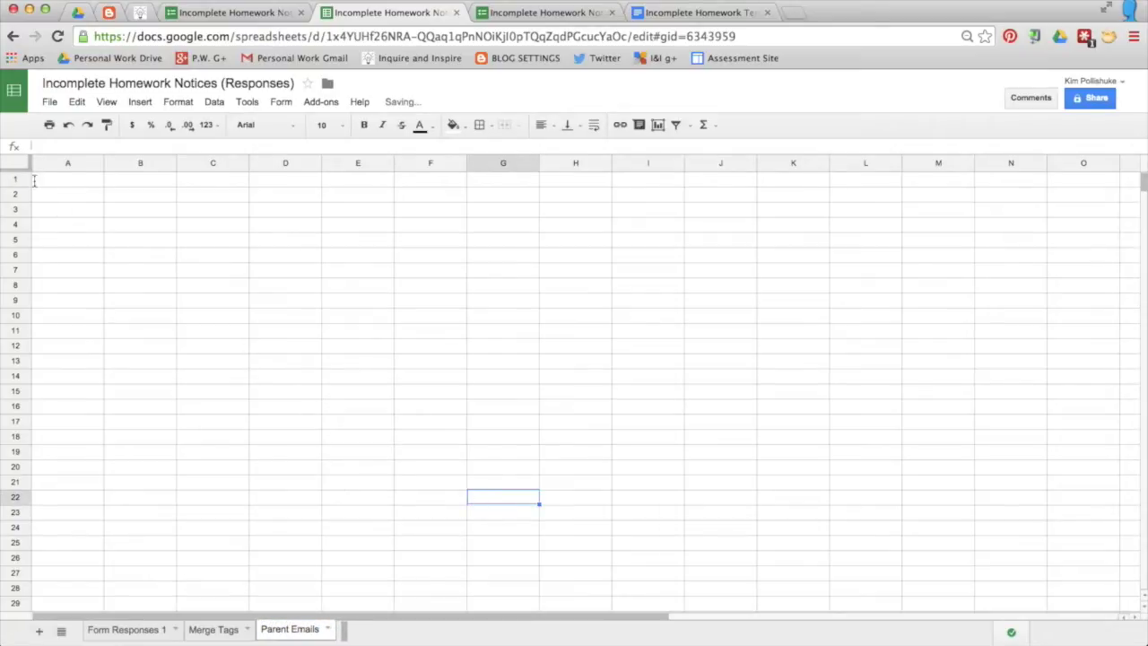
# Step: Enter headings Student Name, Parent Email 1 and Parent Email 2 in A1:C1
pyautogui.click(59, 181)
pyautogui.write('Student ')
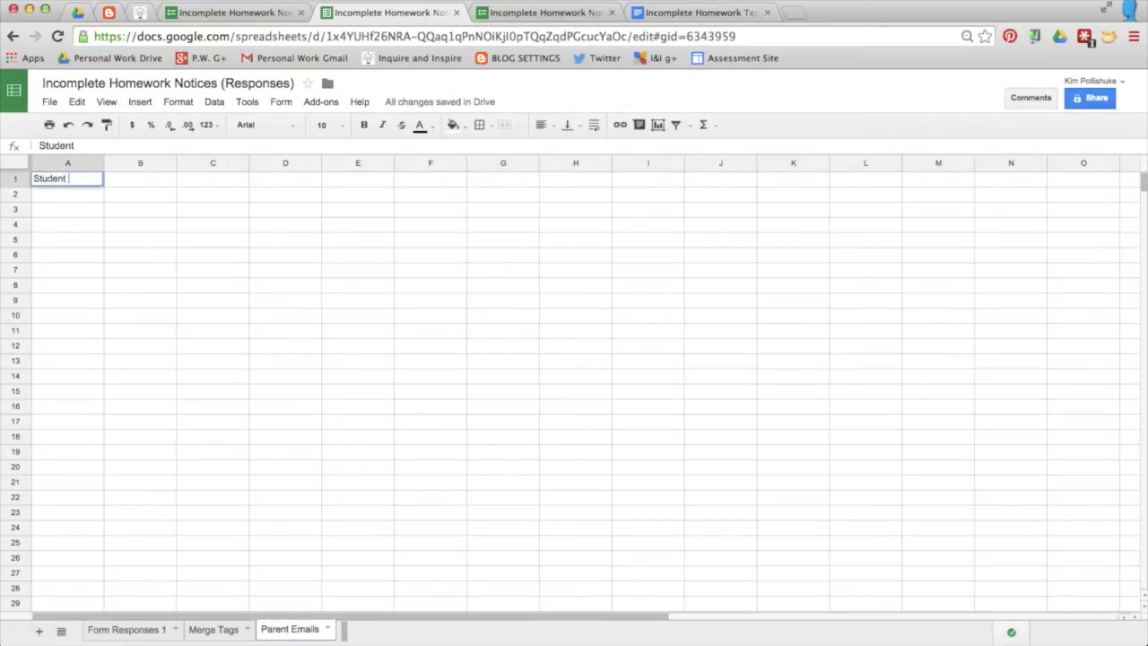
pyautogui.write('Name')
pyautogui.press('Tab')
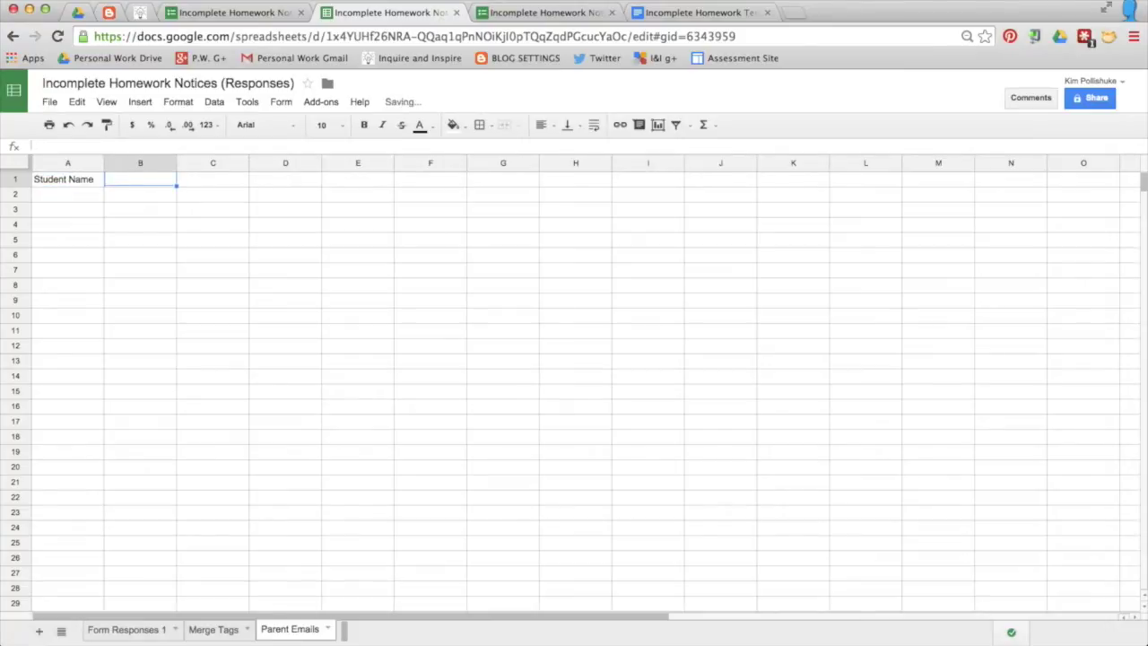
pyautogui.write('Parent Email 1')
pyautogui.press('Tab')
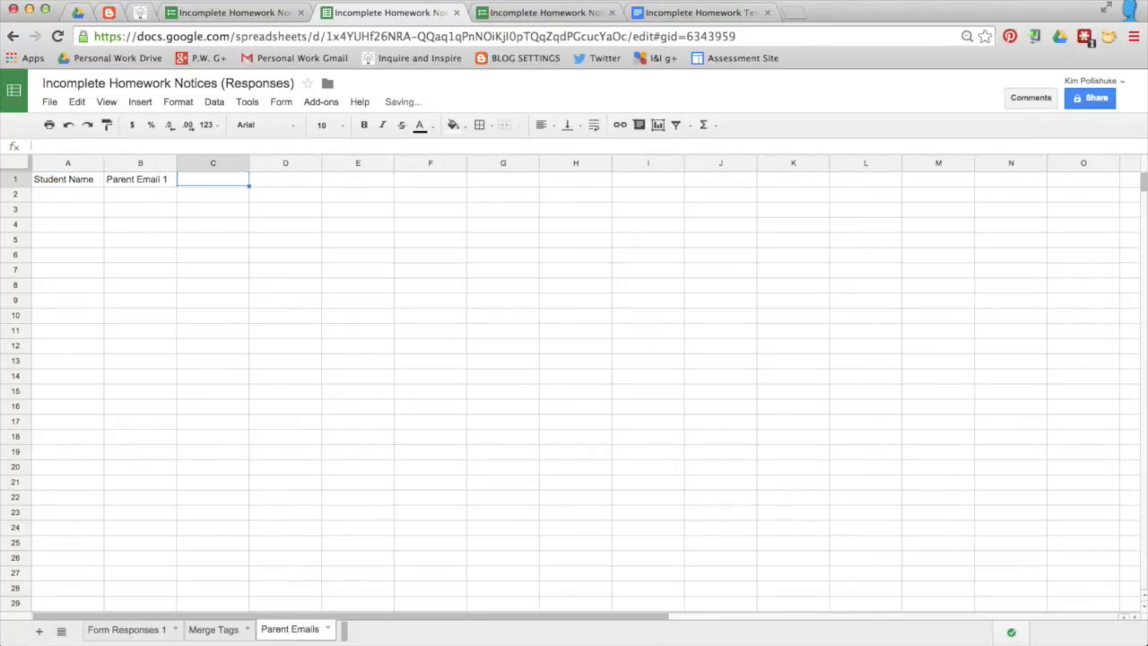
pyautogui.write('Parent Email 2')
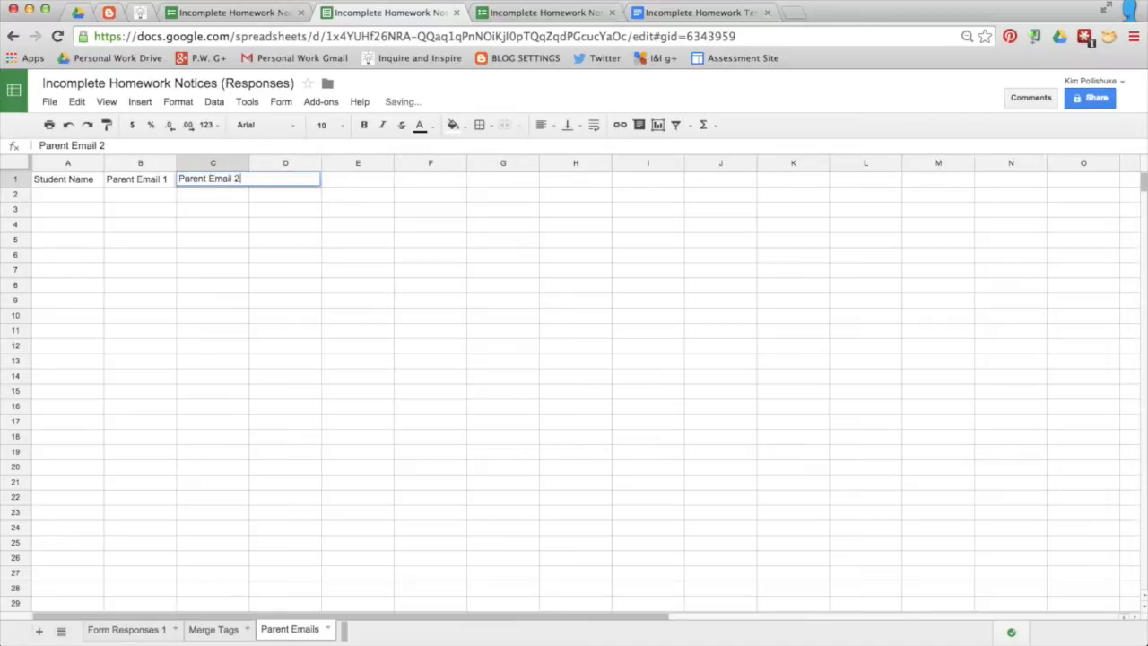
pyautogui.click(116, 267)
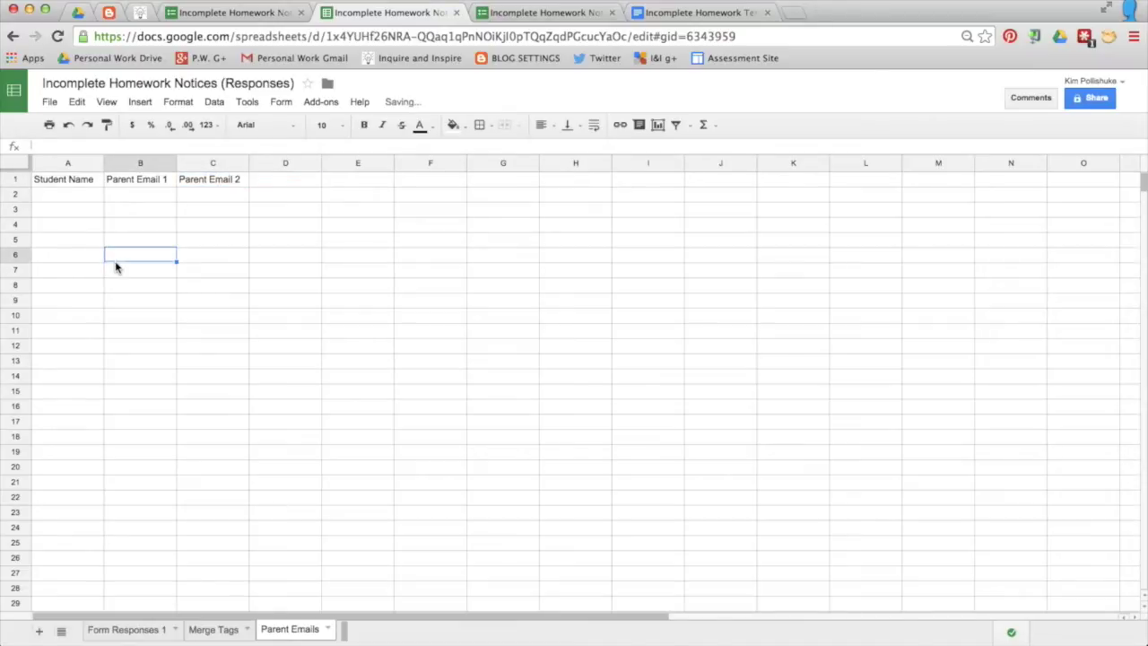
# Step: Enter a student's name in A2, matching the Name choice in the form
pyautogui.click(79, 192)
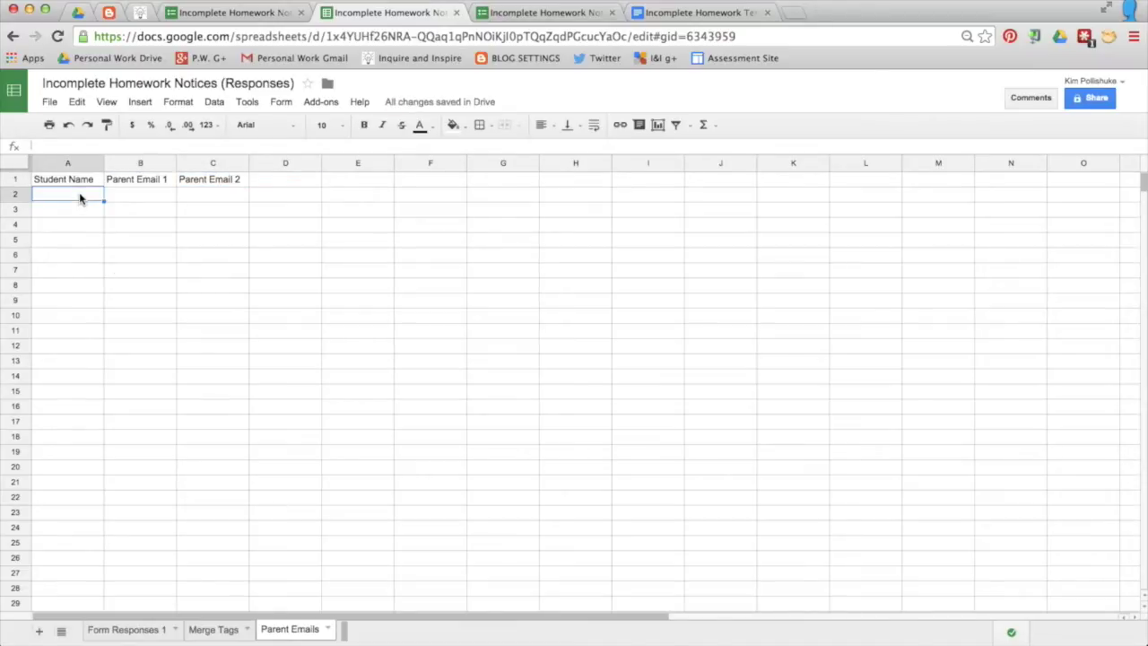
pyautogui.write('Kim')
pyautogui.click(87, 239)
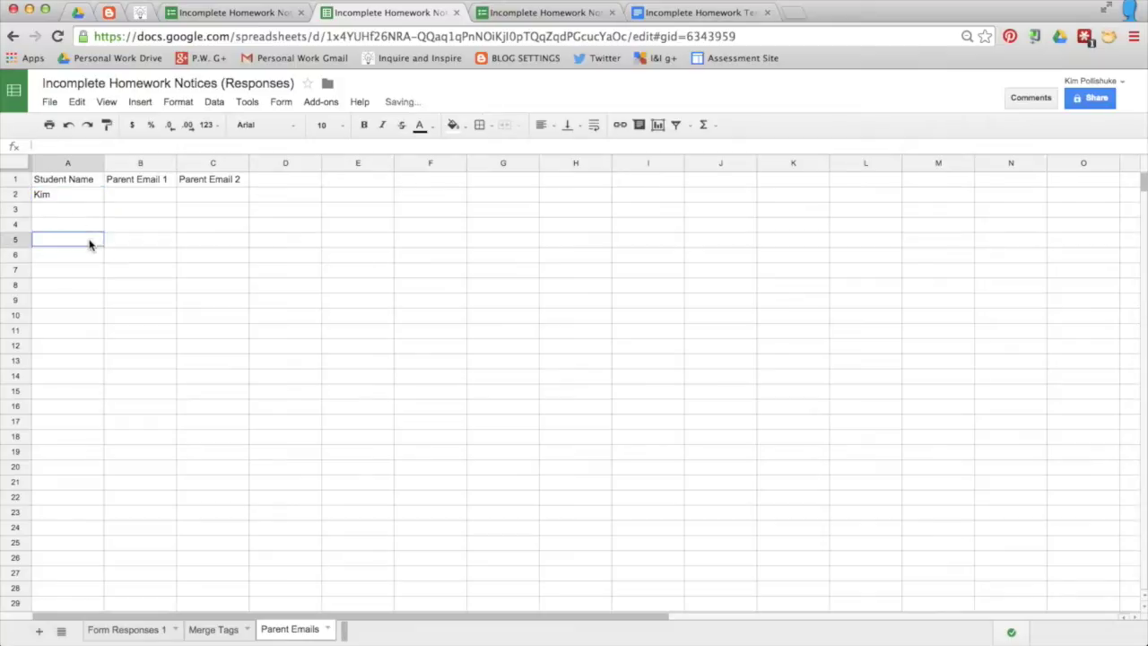
pyautogui.click(60, 199)
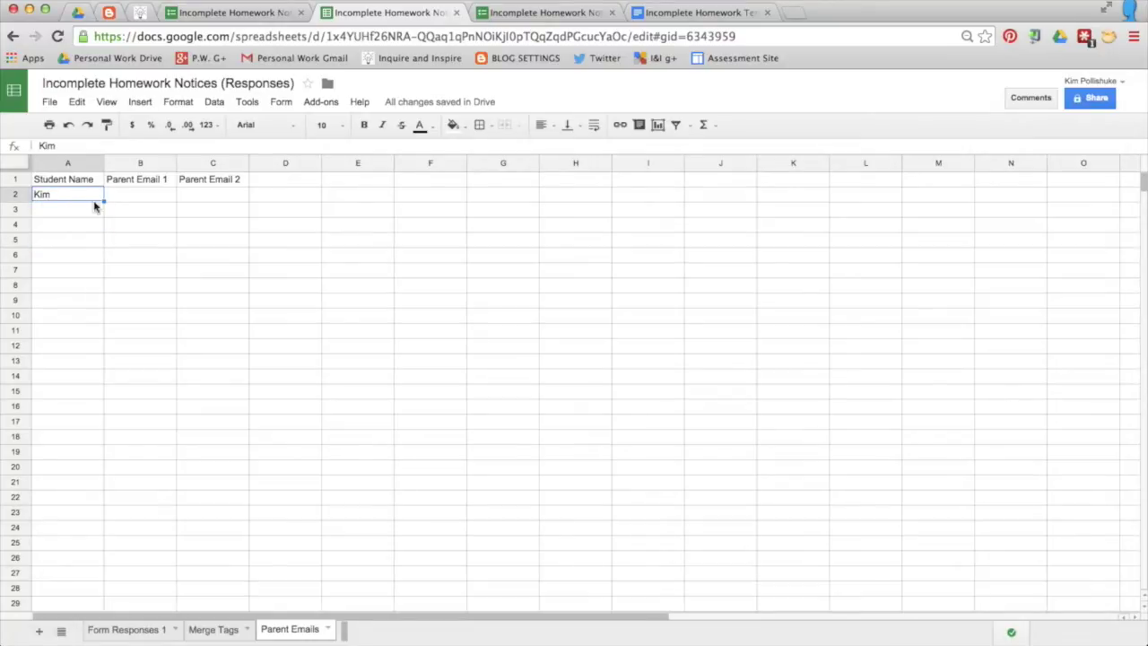
pyautogui.click(251, 16)
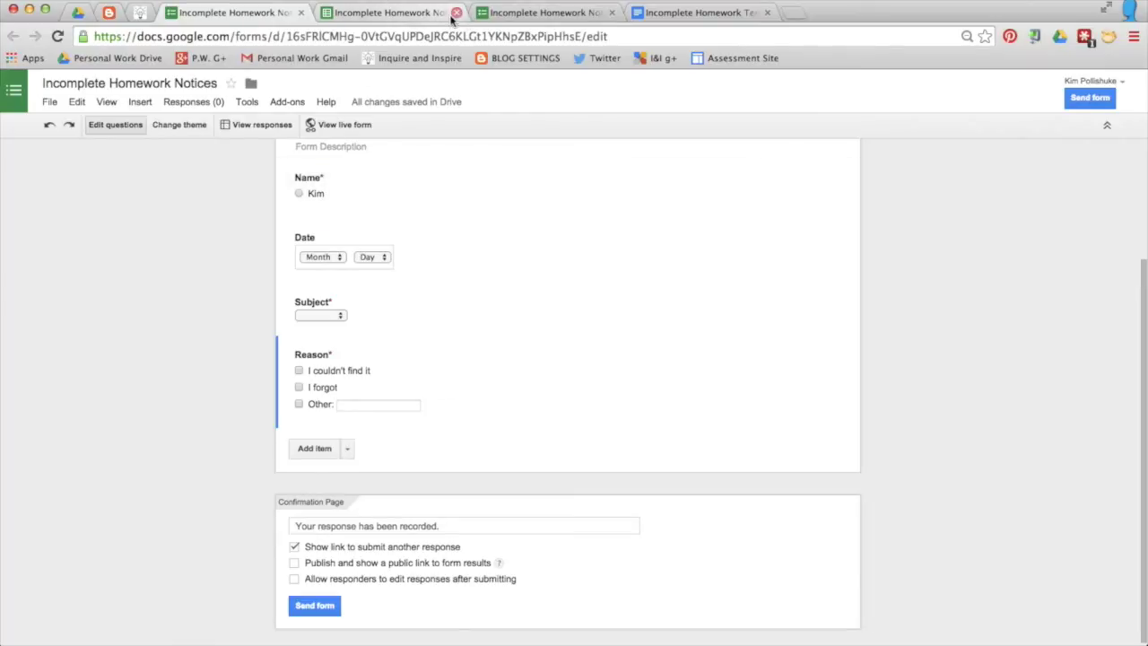
pyautogui.click(409, 18)
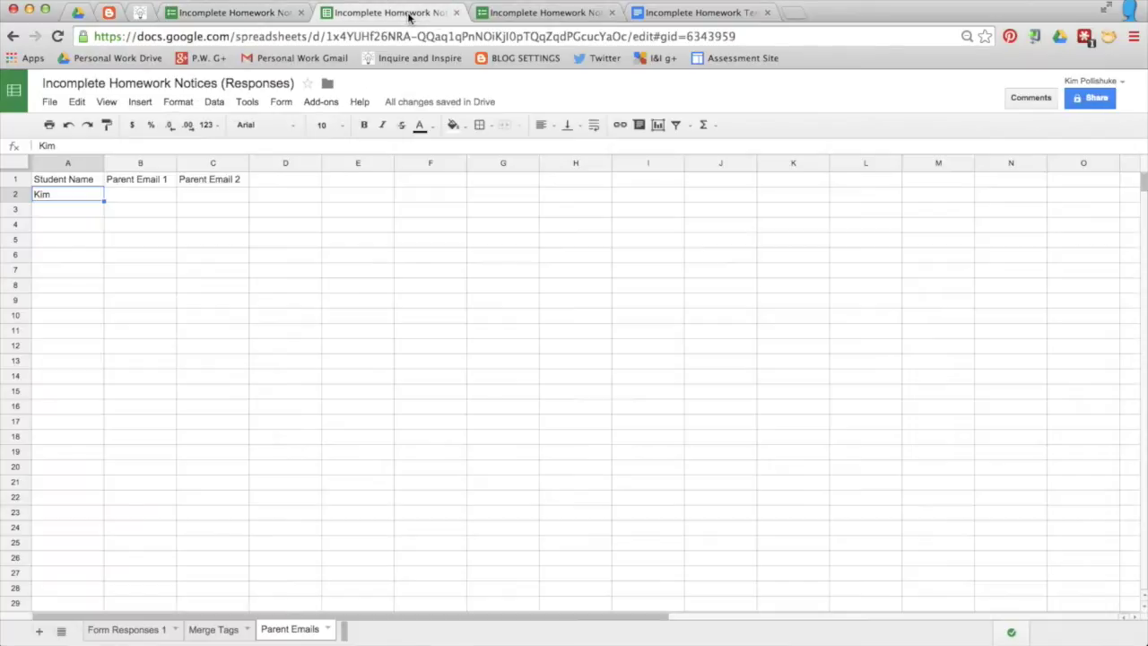
# Step: Fill in the student's two parent e-mail addresses in B2 and C2, widening both columns
pyautogui.click(148, 199)
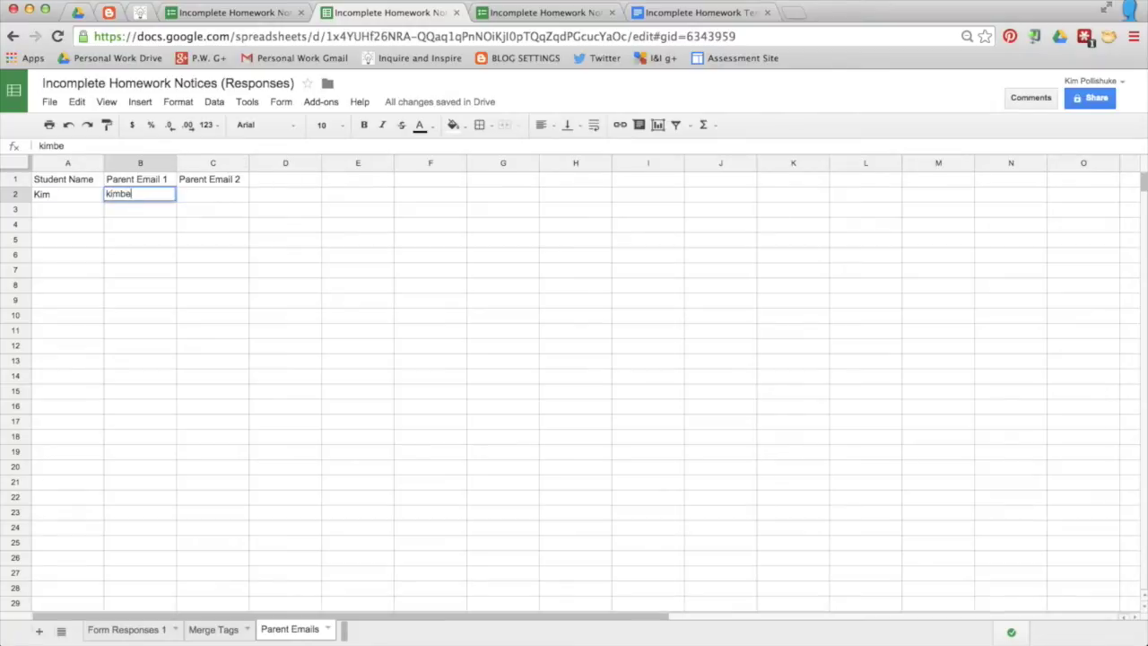
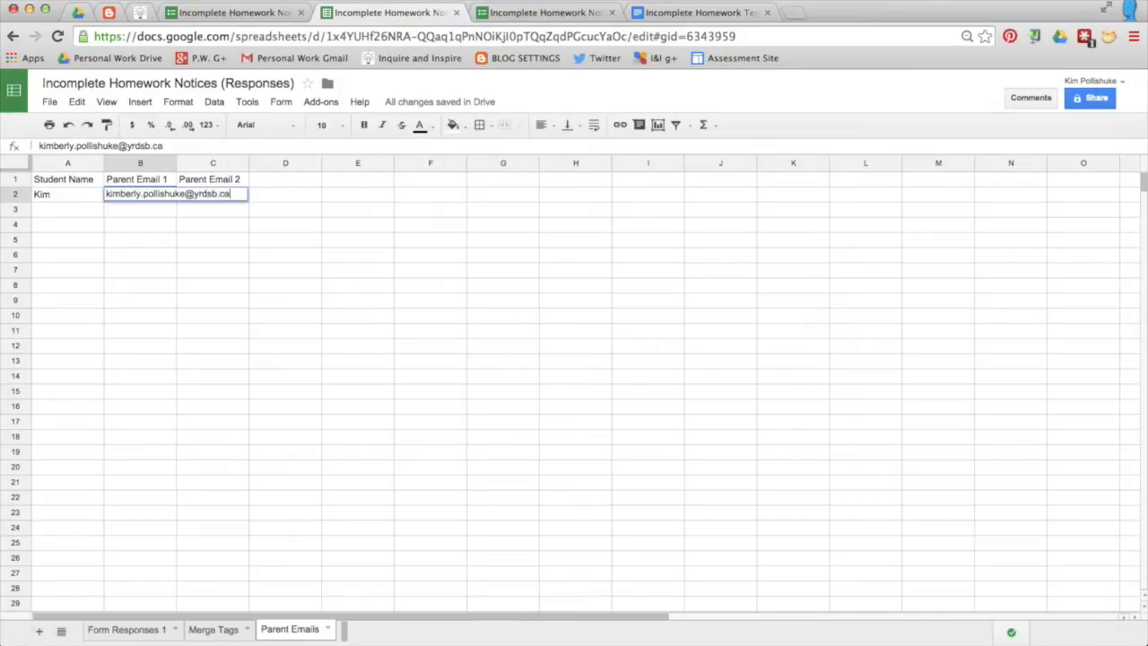
pyautogui.press('Return')
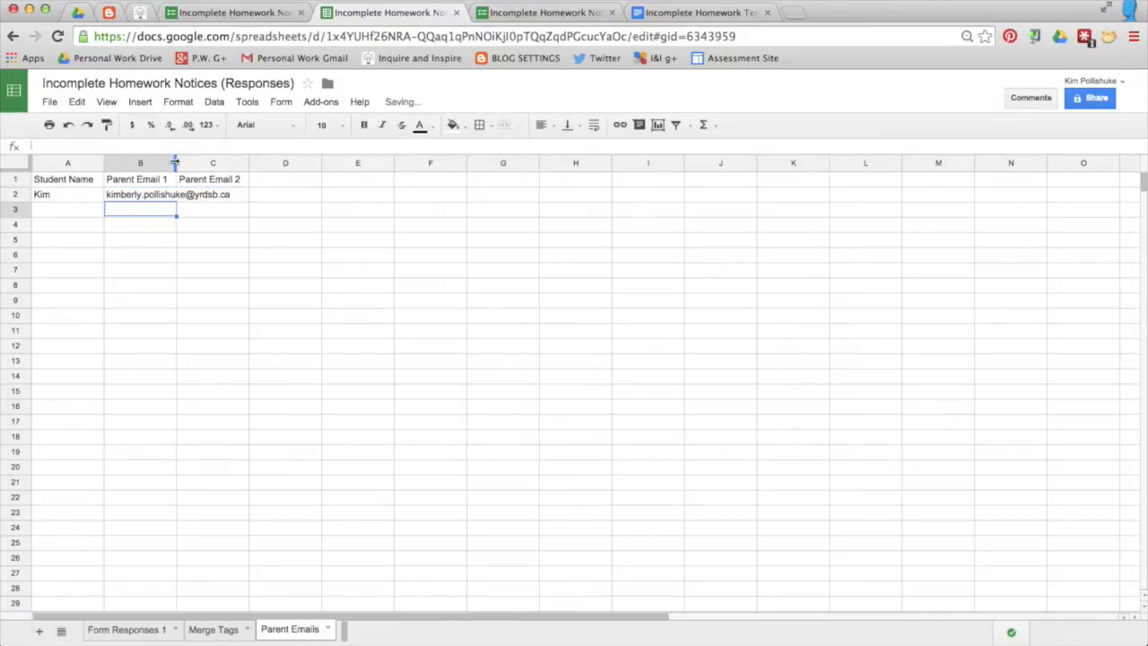
pyautogui.doubleClick(176, 163)
pyautogui.click(240, 192)
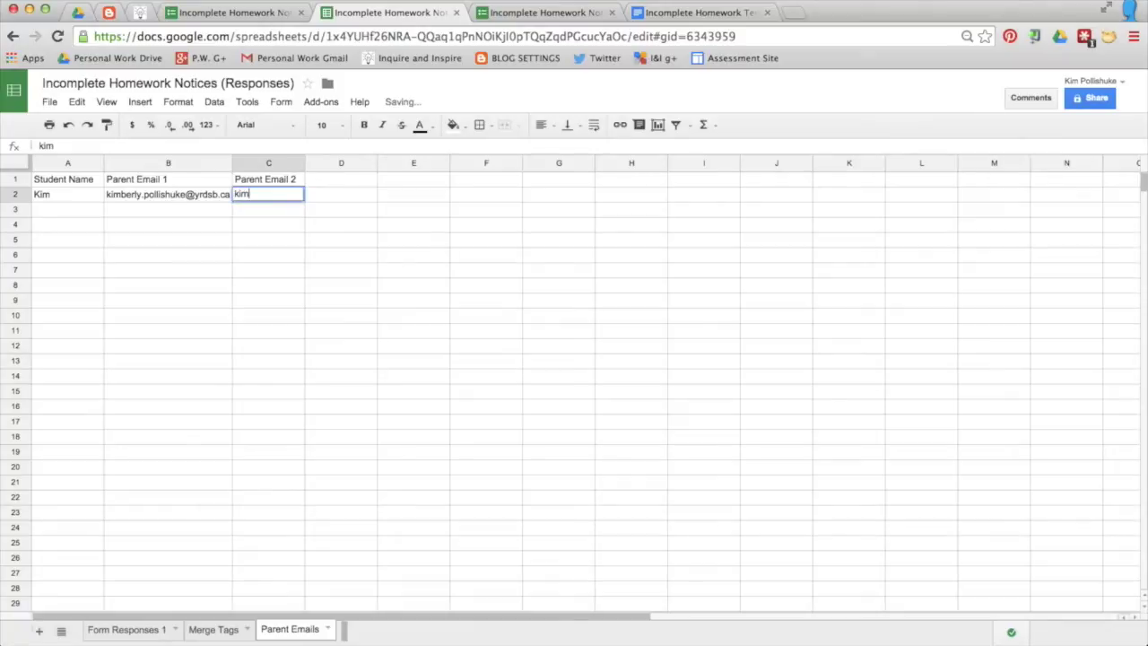
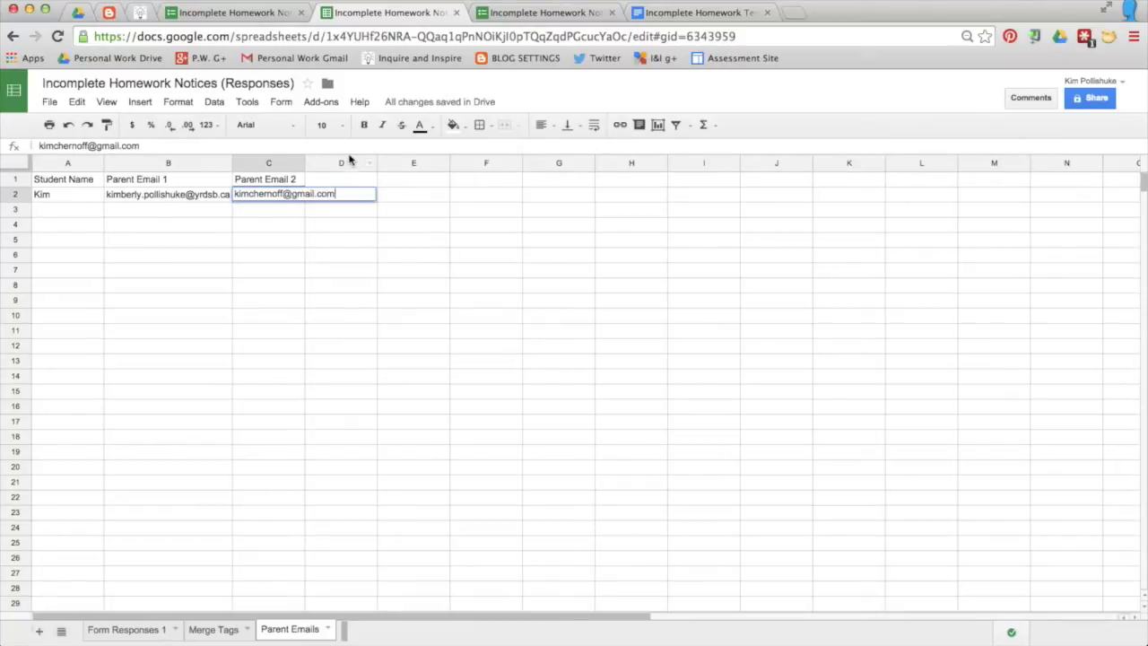
pyautogui.doubleClick(305, 163)
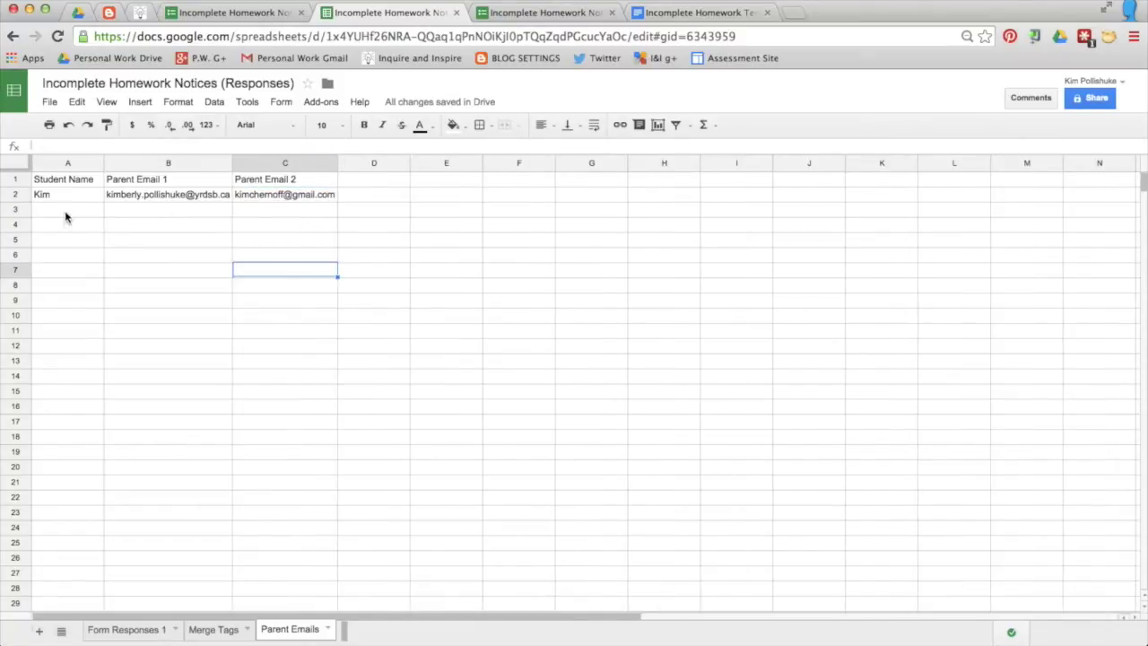
pyautogui.moveTo(68, 211); pyautogui.dragTo(77, 466)
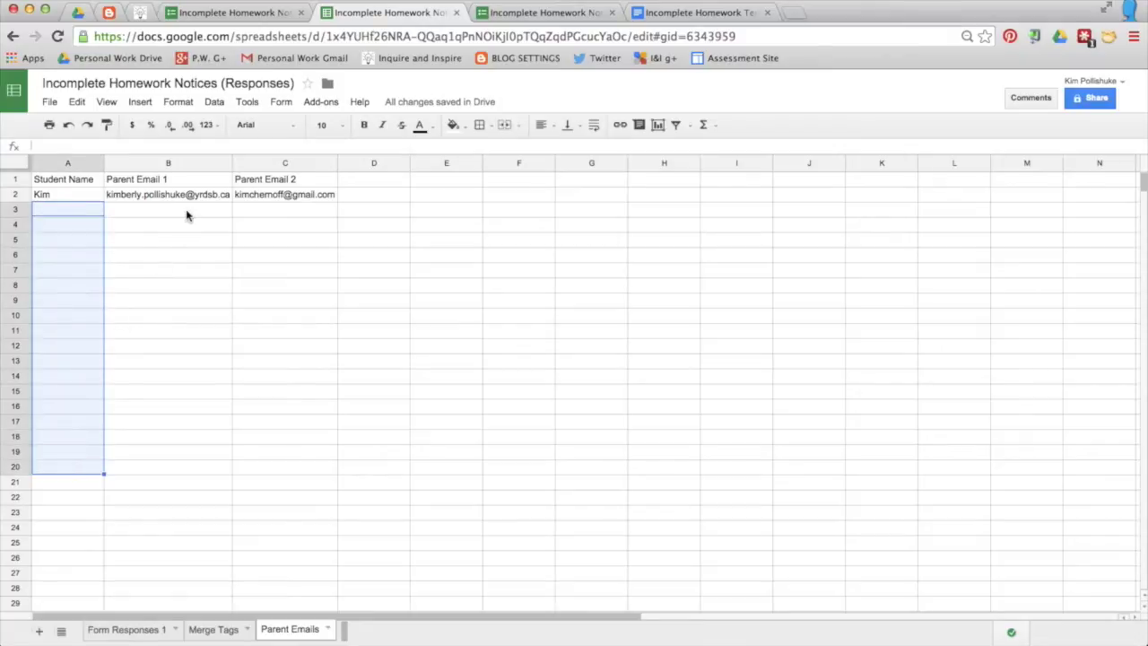
pyautogui.moveTo(187, 215); pyautogui.dragTo(278, 557)
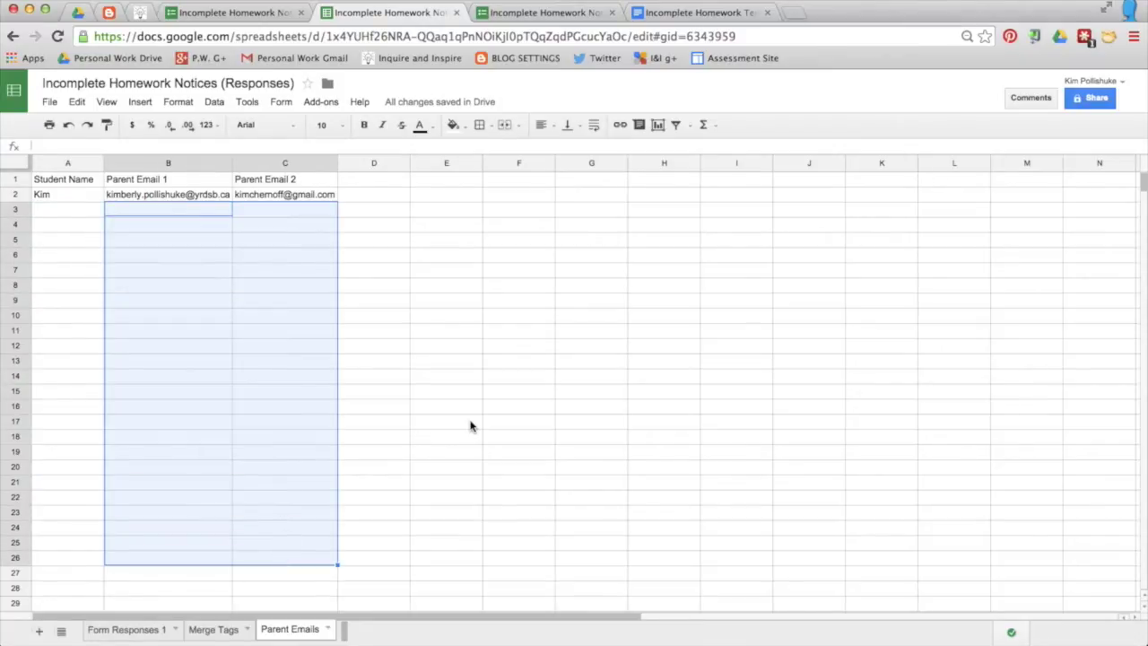
pyautogui.click(470, 426)
# Step: On Form Responses 1, add Parent Email 1 and Parent Email 2 headings in F1 and G1, widening both columns
pyautogui.click(128, 630)
pyautogui.click(466, 313)
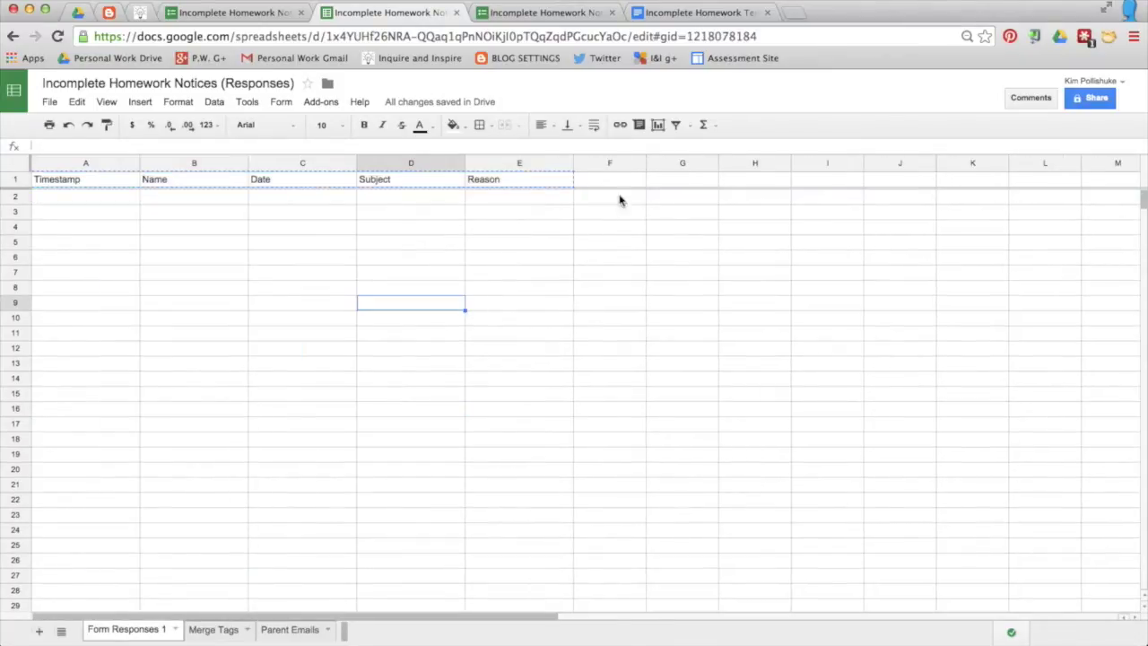
pyautogui.click(604, 184)
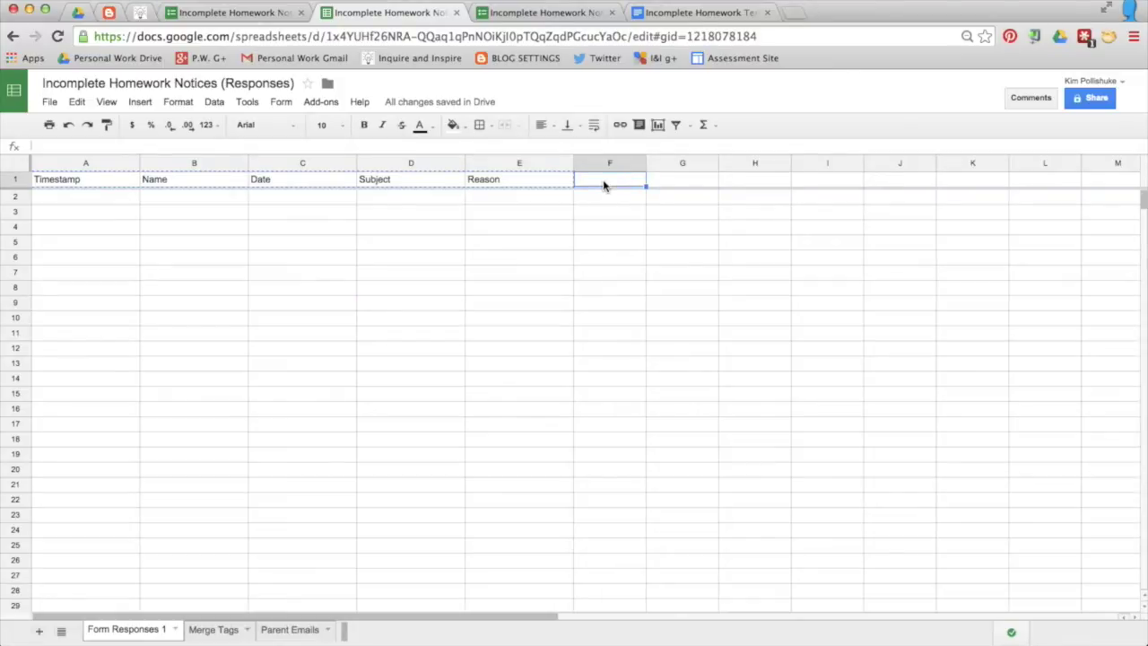
pyautogui.write('Parent Email 1')
pyautogui.press('Tab')
pyautogui.write('Parent')
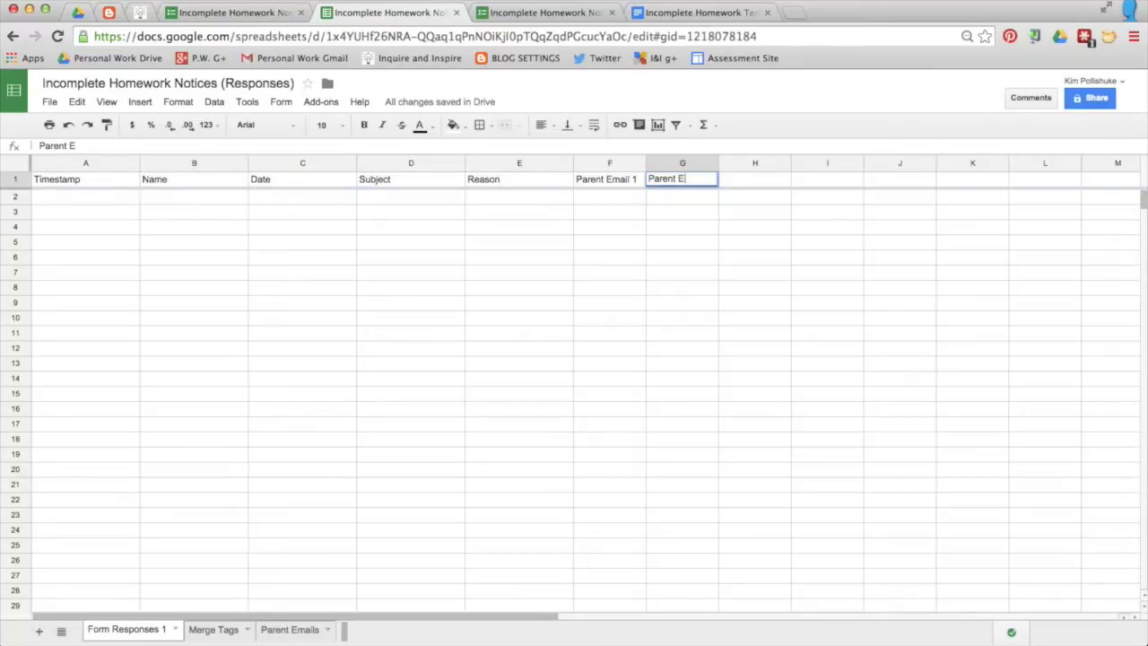
pyautogui.write(' Email 2')
pyautogui.click(669, 348)
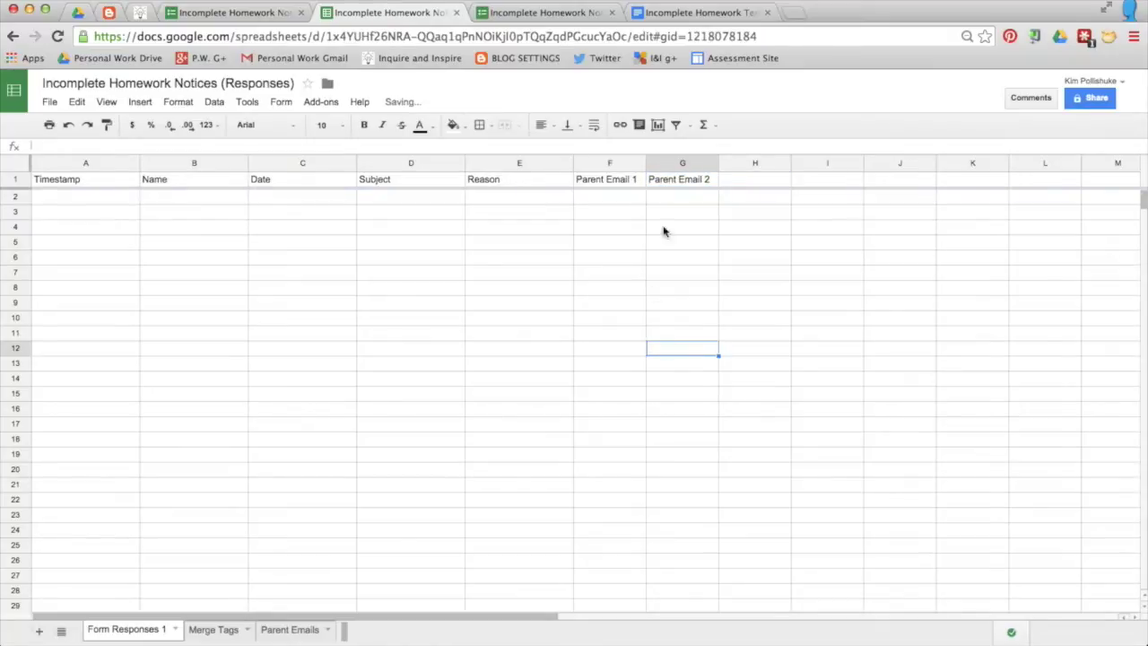
pyautogui.moveTo(645, 163); pyautogui.dragTo(673, 163)
pyautogui.moveTo(745, 162); pyautogui.dragTo(785, 163)
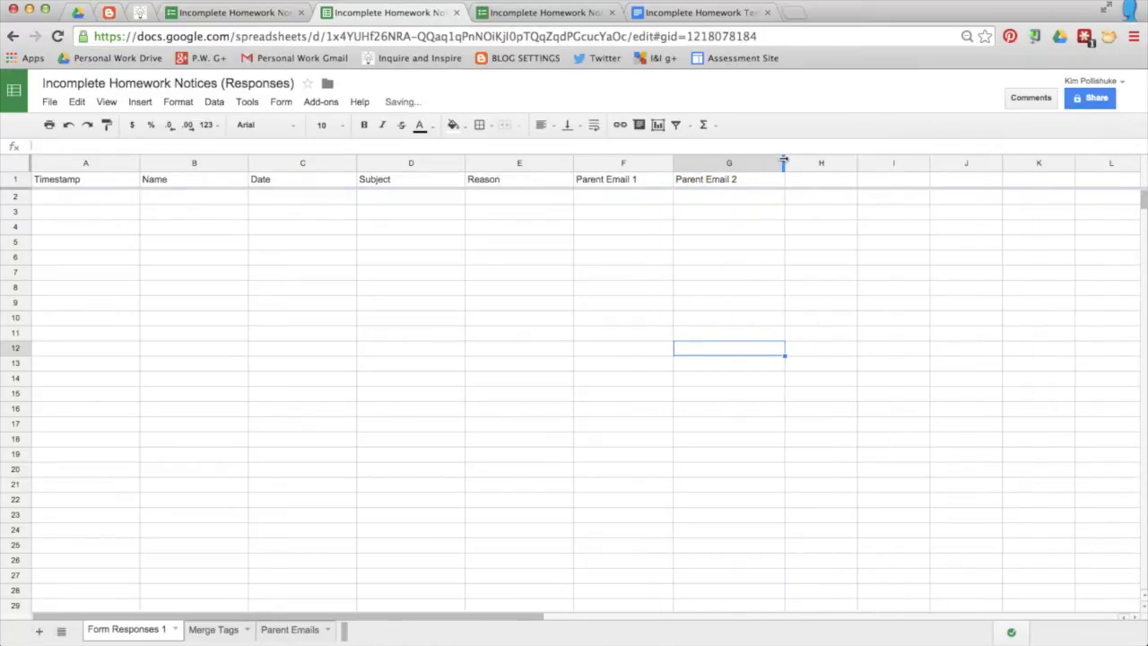
pyautogui.click(286, 165)
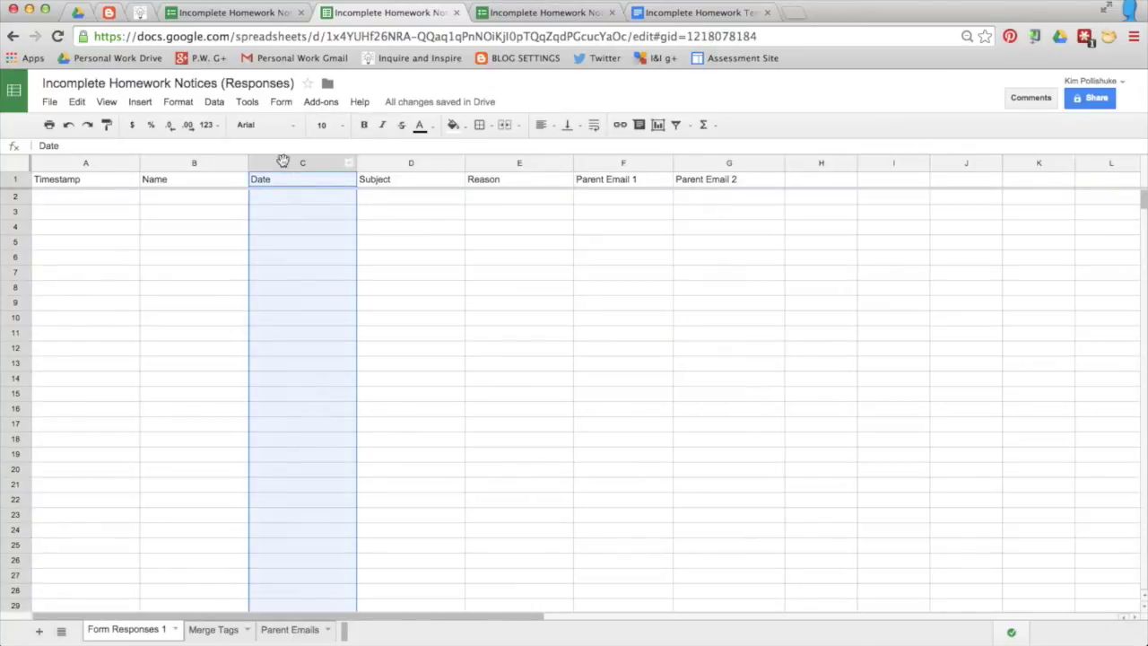
# Step: Apply the custom Month (August) Day (5) date format to the Date column C
pyautogui.click(174, 103)
pyautogui.moveTo(180, 125)
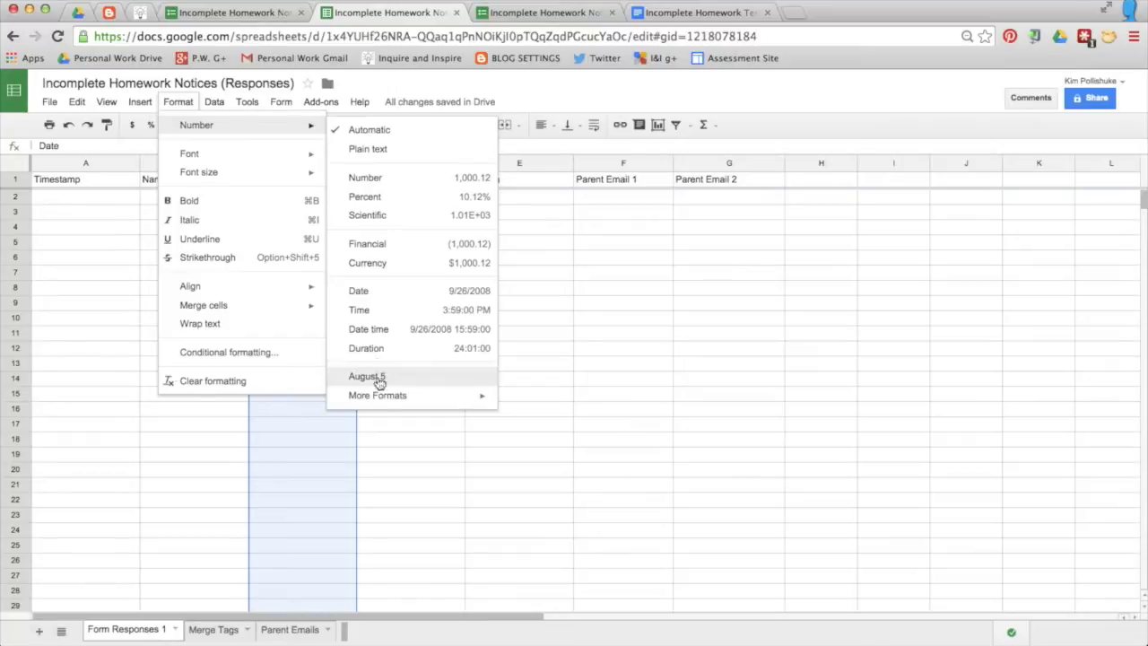
pyautogui.moveTo(385, 400)
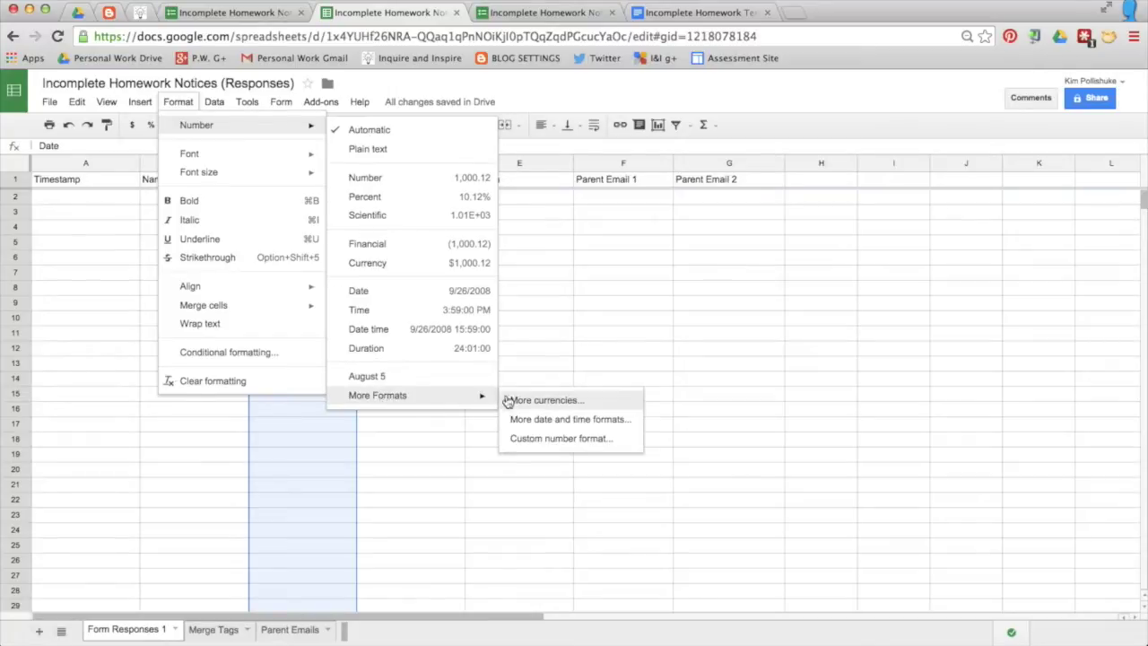
pyautogui.click(593, 421)
pyautogui.scroll(-6, 513, 303)
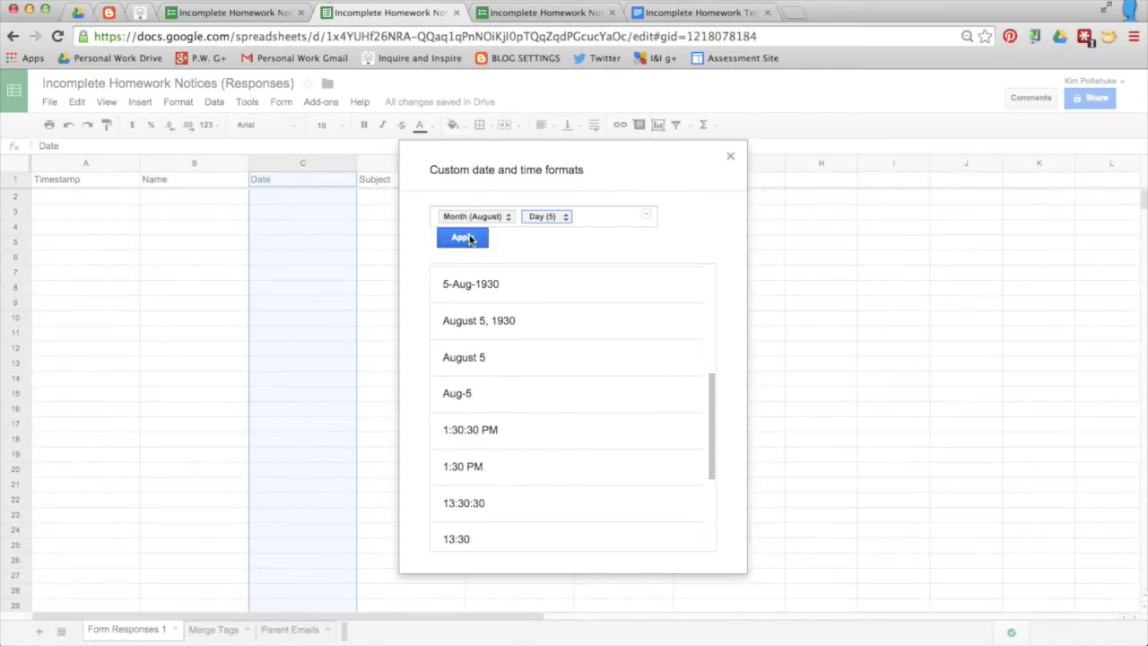
pyautogui.click(464, 237)
pyautogui.click(319, 200)
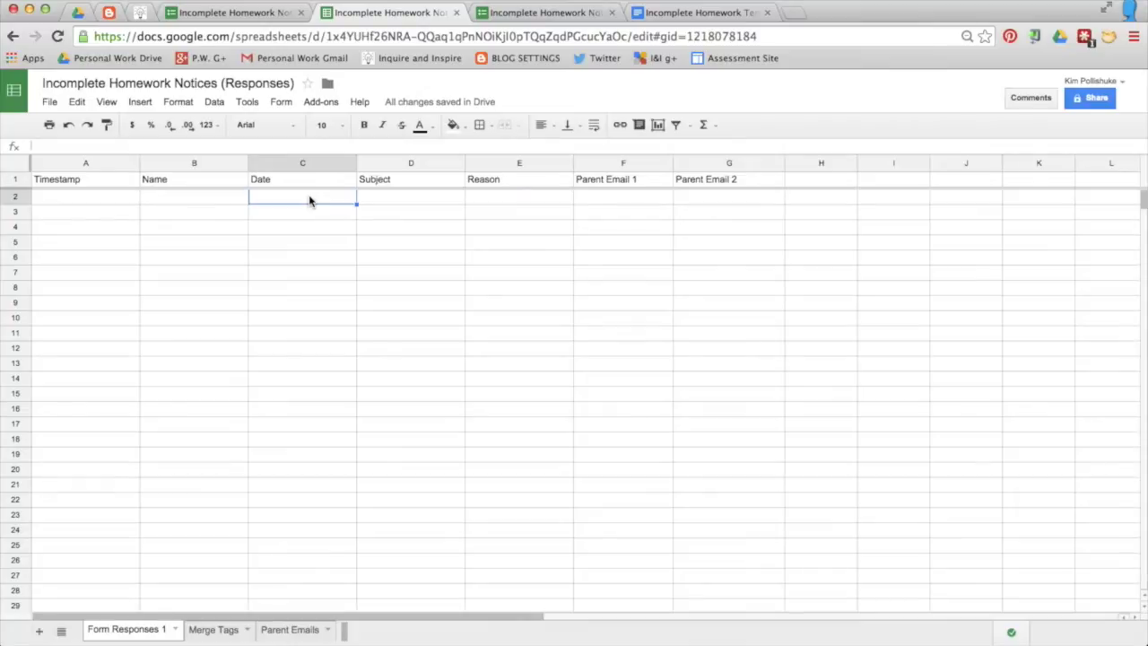
# Step: Fill the test form with the student's name, date February 4 and subject Math
pyautogui.click(519, 14)
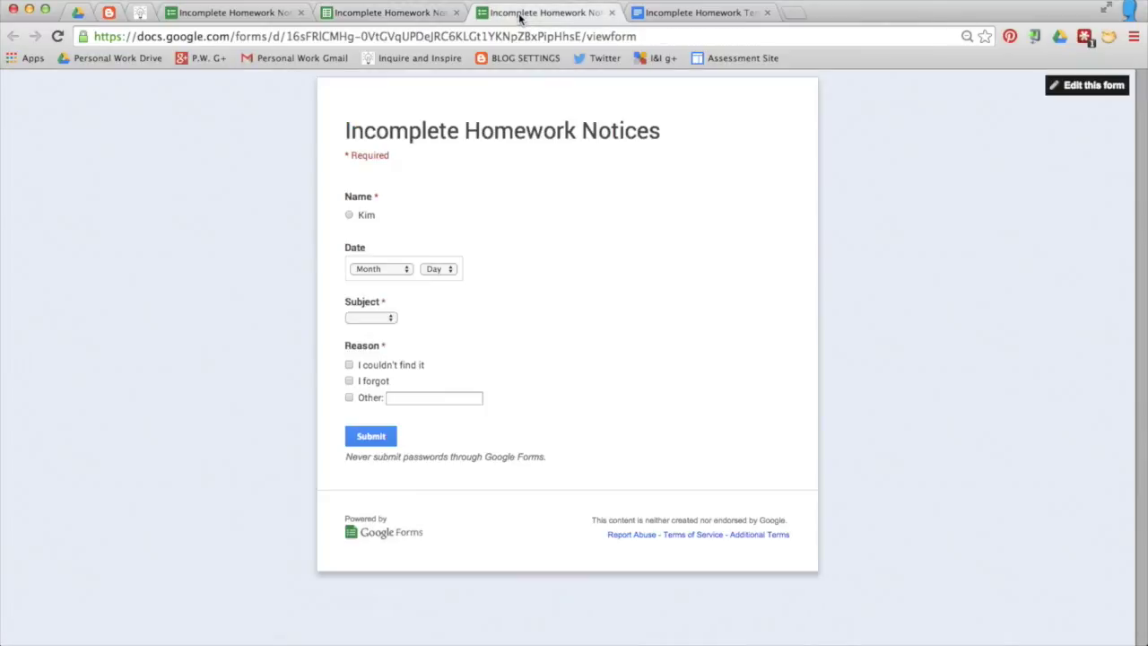
pyautogui.click(364, 215)
pyautogui.click(409, 271)
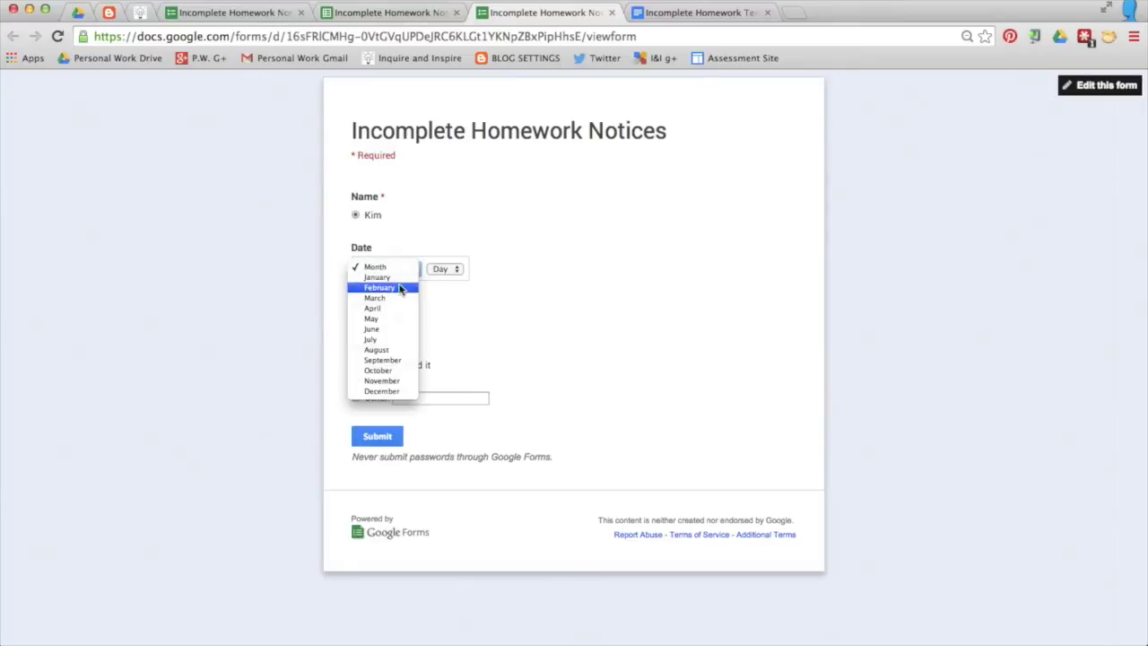
pyautogui.click(397, 288)
pyautogui.click(442, 269)
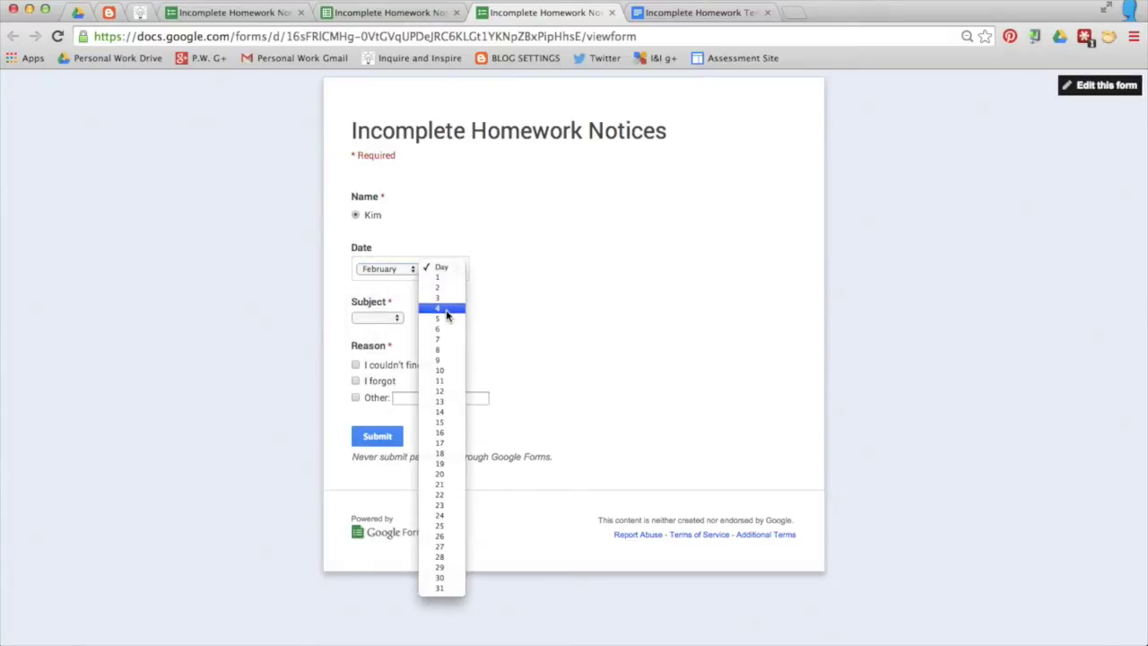
pyautogui.click(447, 309)
pyautogui.click(382, 318)
pyautogui.click(384, 328)
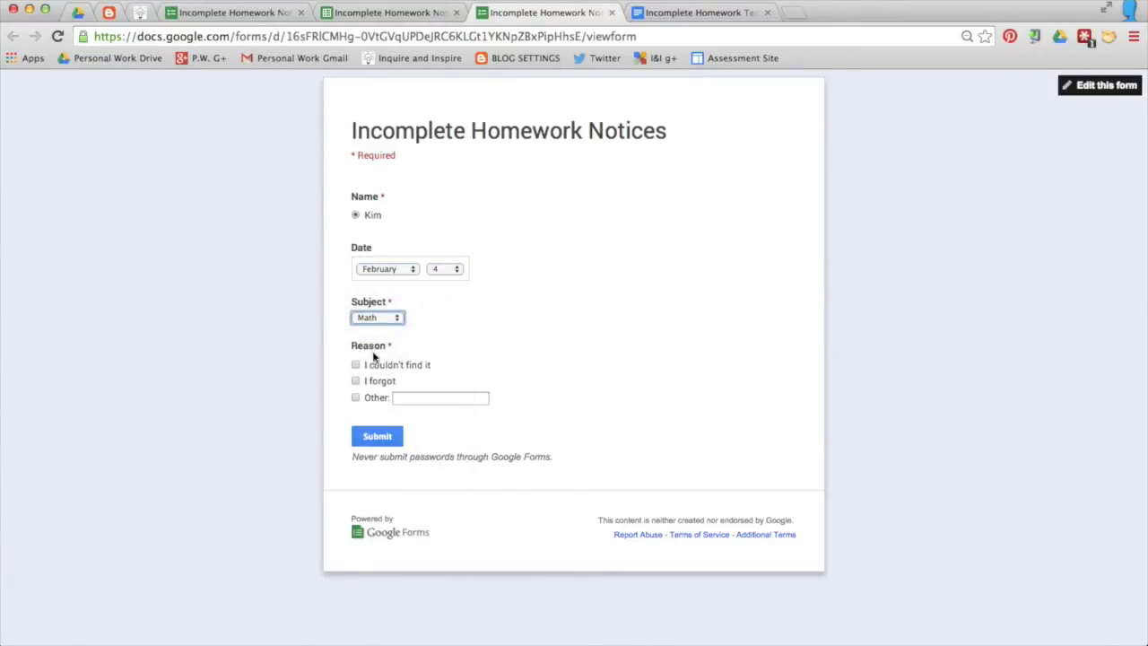
# Step: Enter 'I did not have time last night.' as the Other reason and submit the response
pyautogui.click(356, 398)
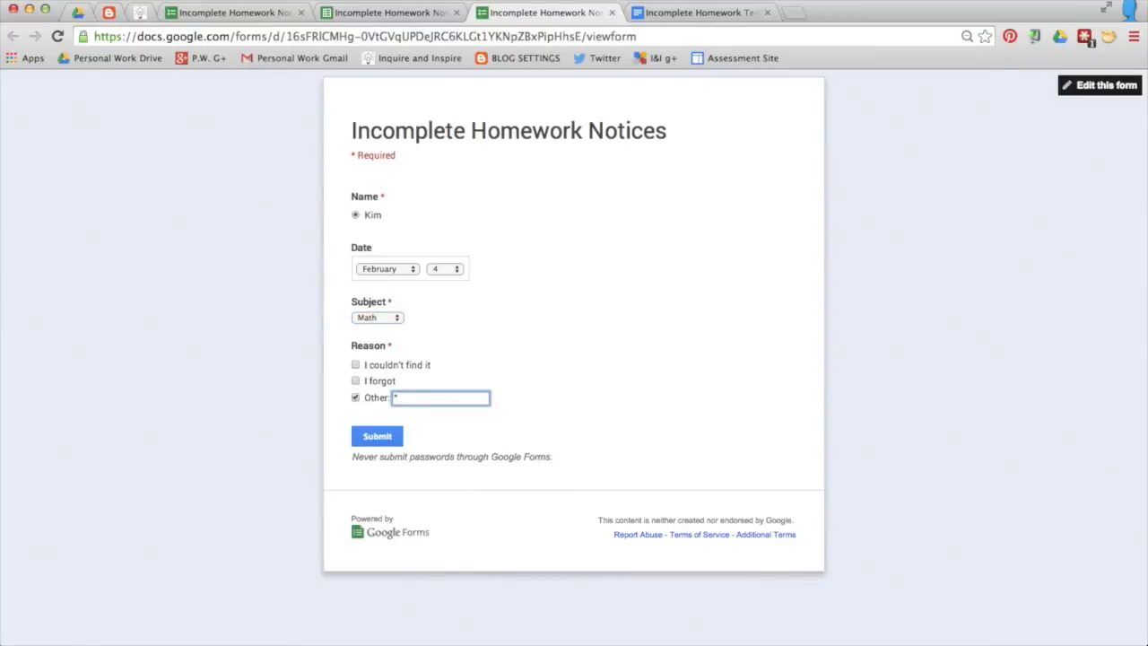
pyautogui.write('"I did not have time last night')
pyautogui.write('."')
pyautogui.click(388, 439)
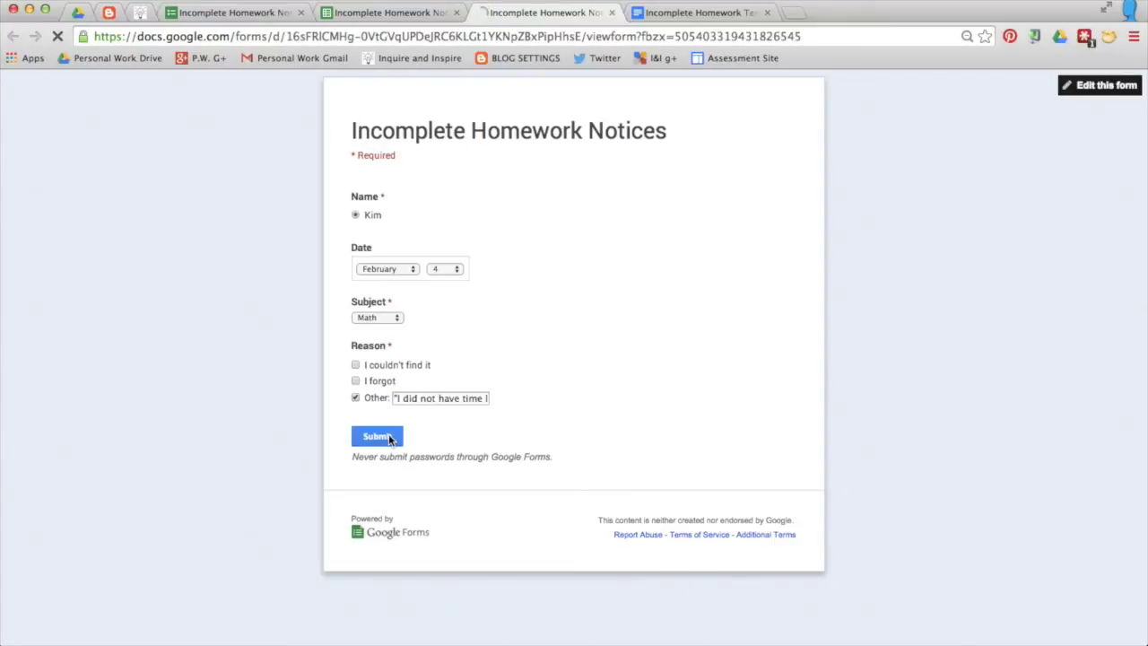
pyautogui.click(375, 18)
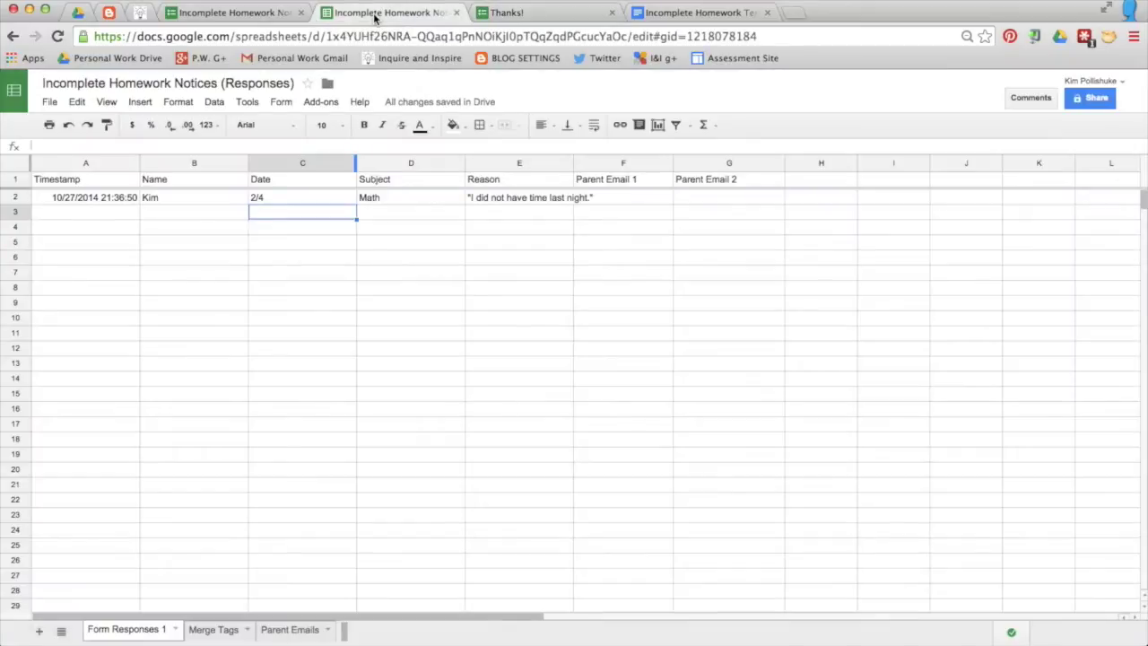
# Step: Format C2 to read February 4 and widen the Reason column E to fit its text
pyautogui.click(282, 197)
pyautogui.click(179, 102)
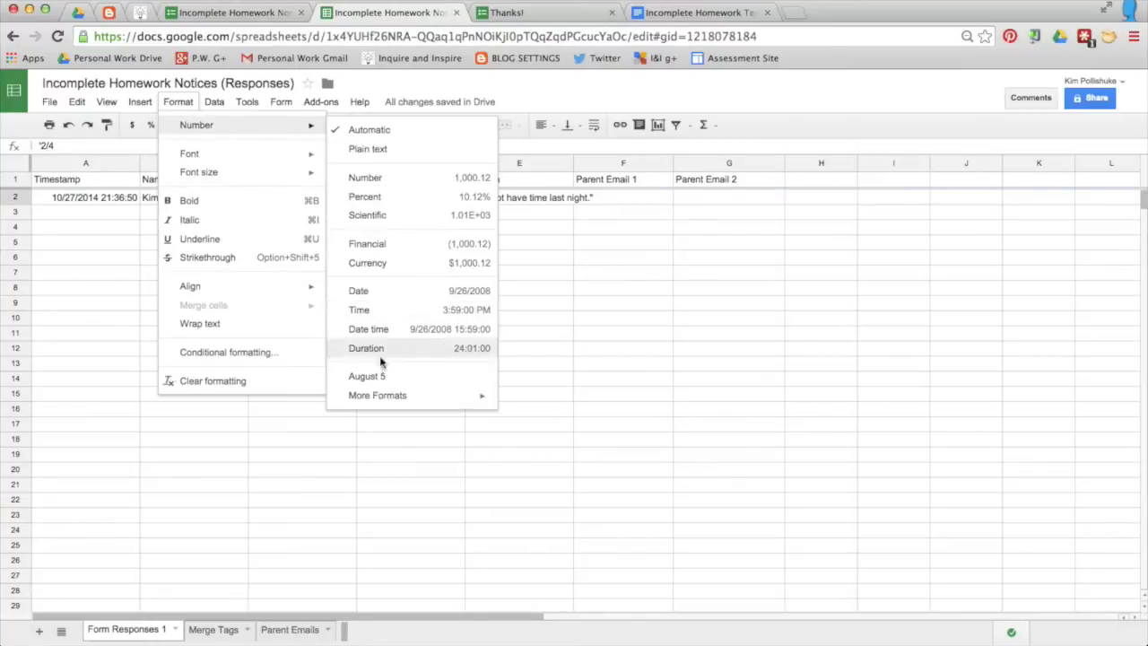
pyautogui.click(391, 377)
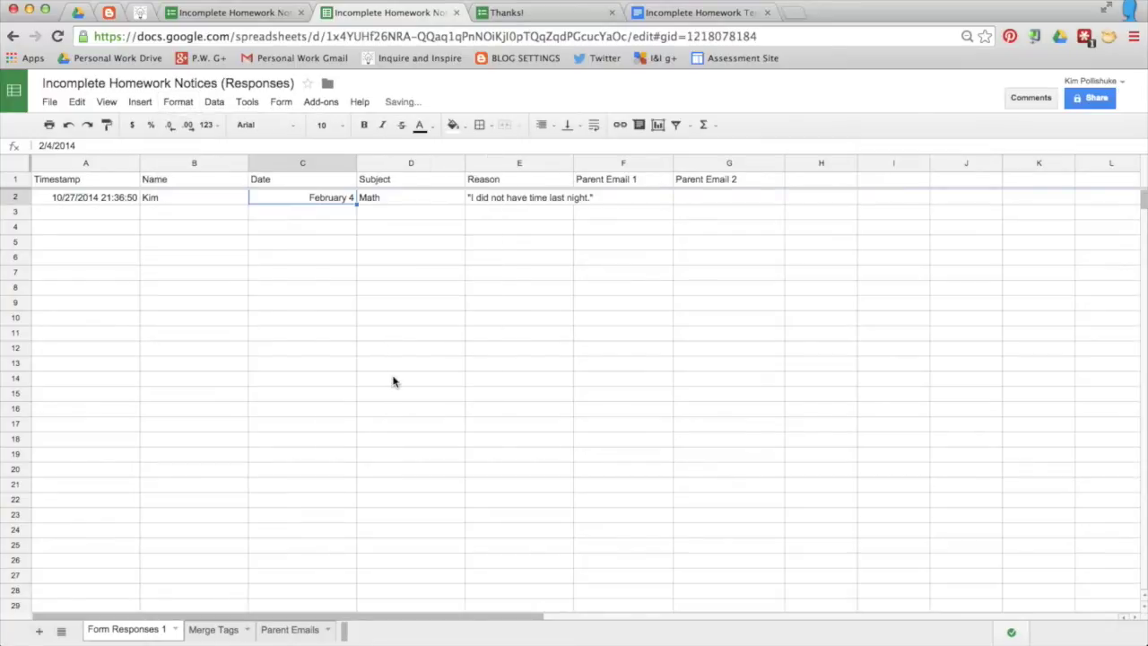
pyautogui.click(316, 229)
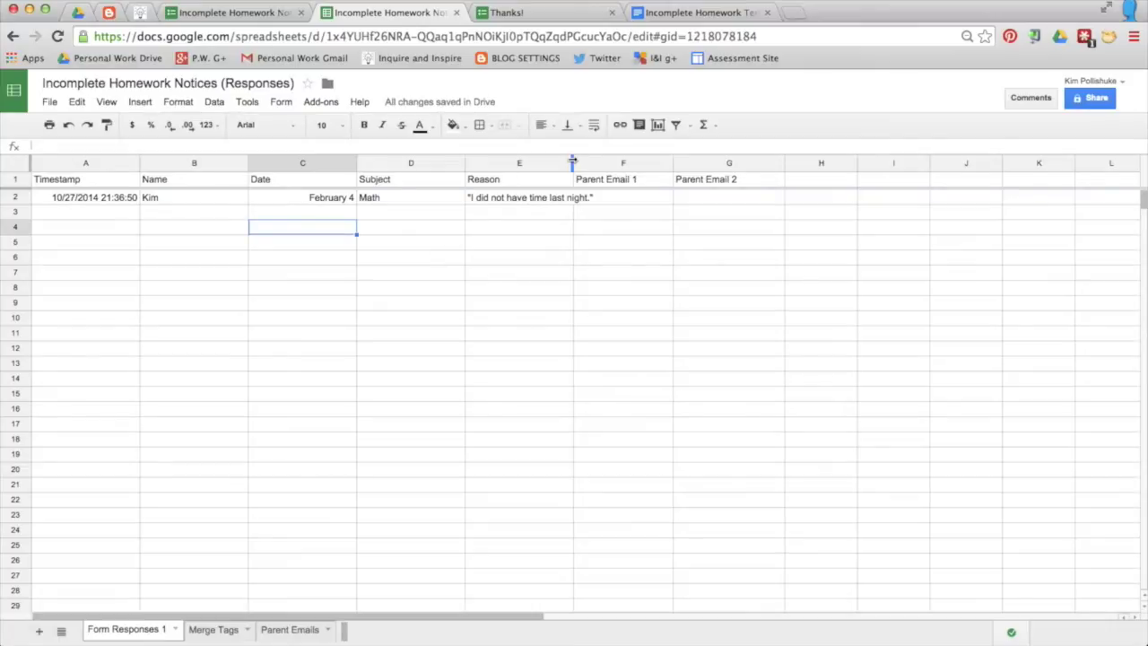
pyautogui.moveTo(572, 162); pyautogui.dragTo(594, 163)
# Step: Begin F2's formula =if(ISBLANK(B2)," ",VLOOKUP(B2, with a range from the Parent Emails sheet
pyautogui.click(659, 204)
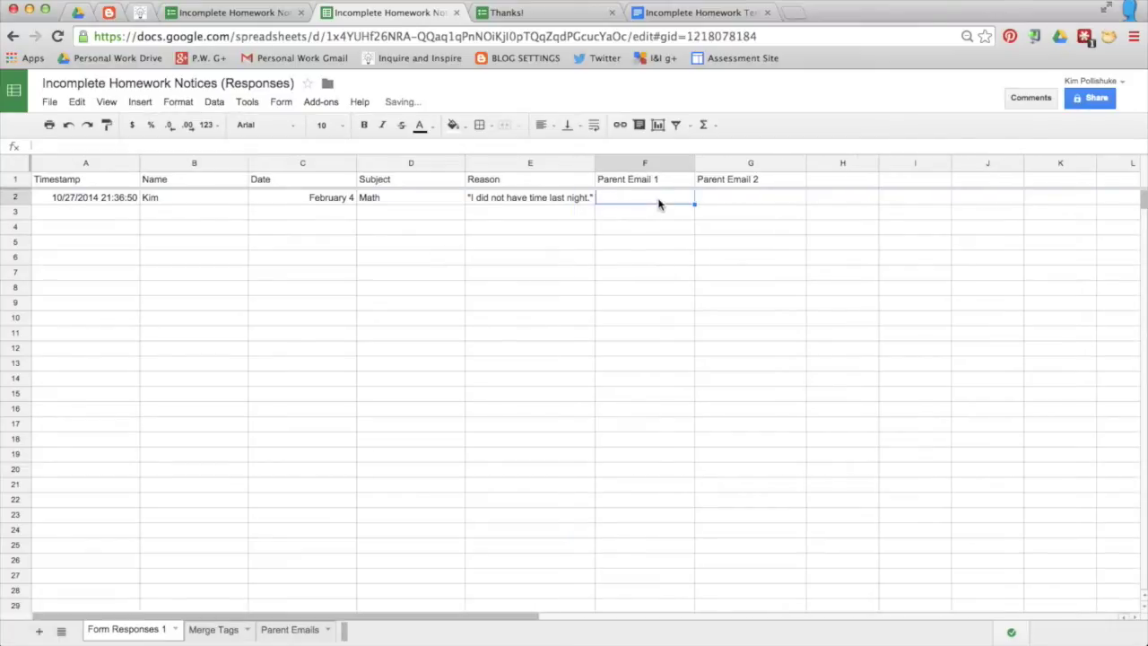
pyautogui.write('=')
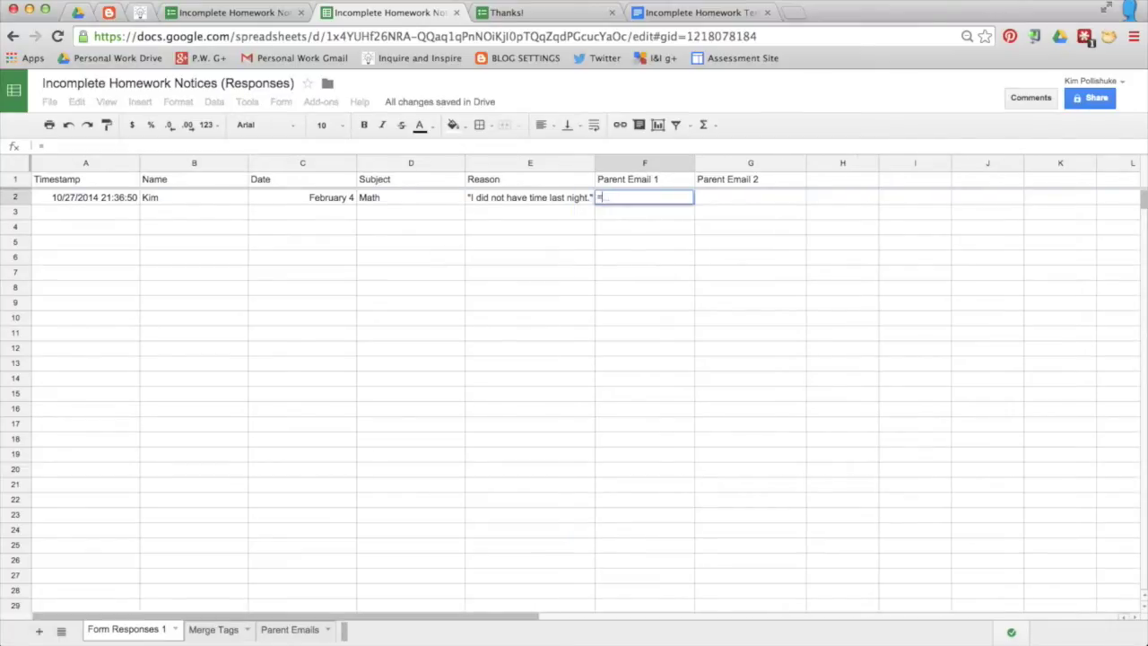
pyautogui.write('if')
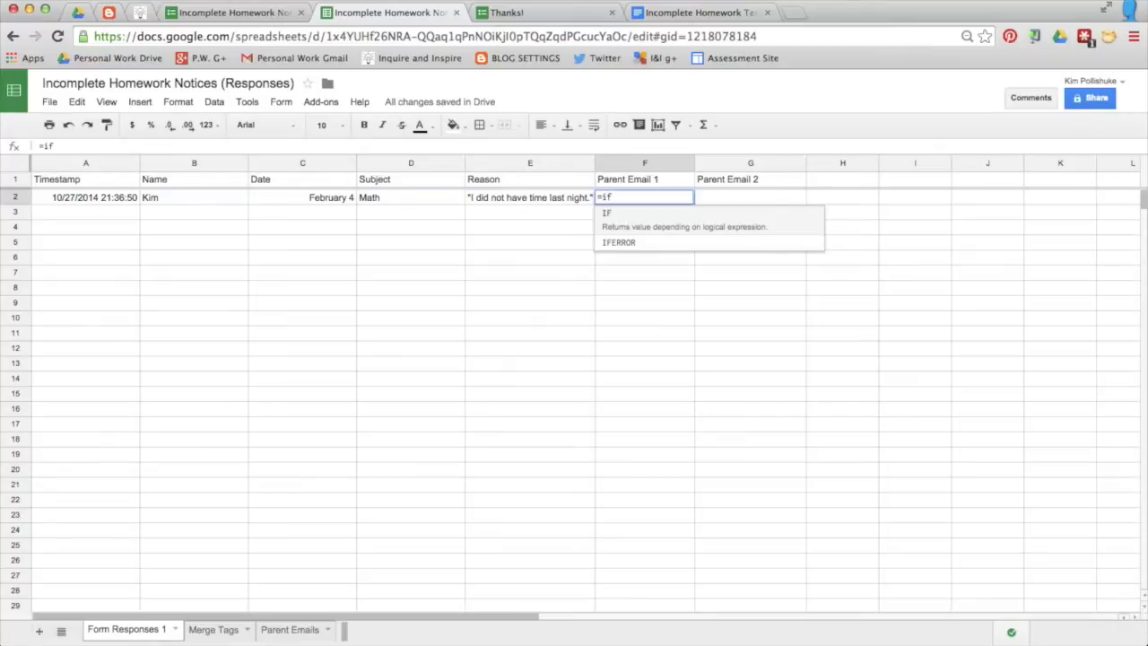
pyautogui.write('(is')
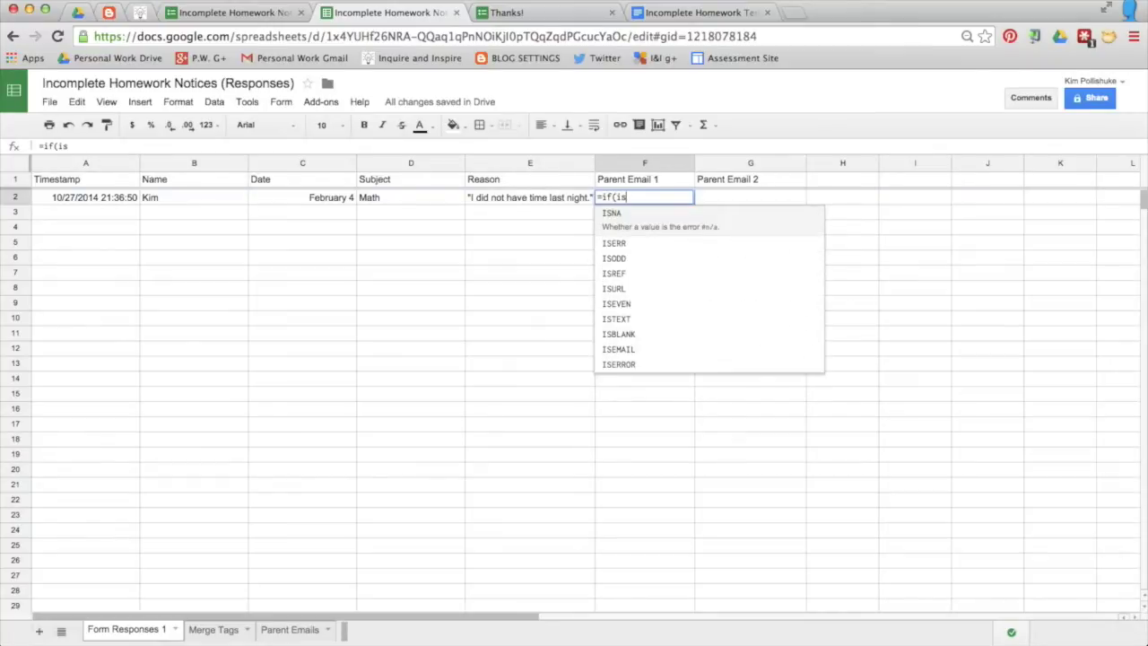
pyautogui.click(652, 322)
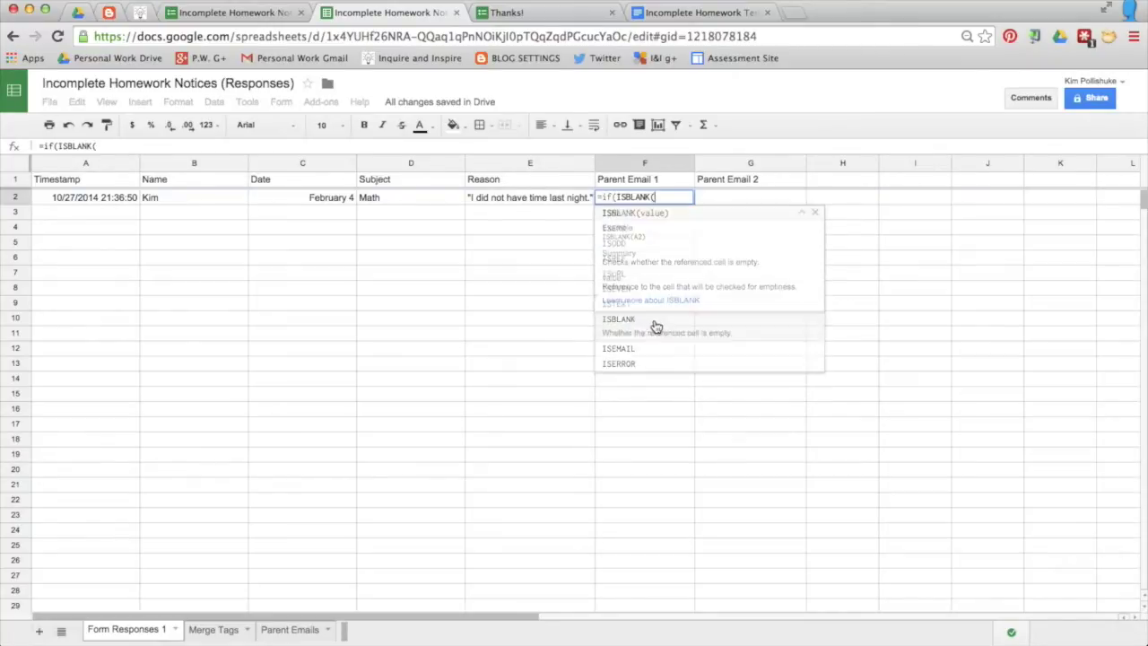
pyautogui.click(213, 198)
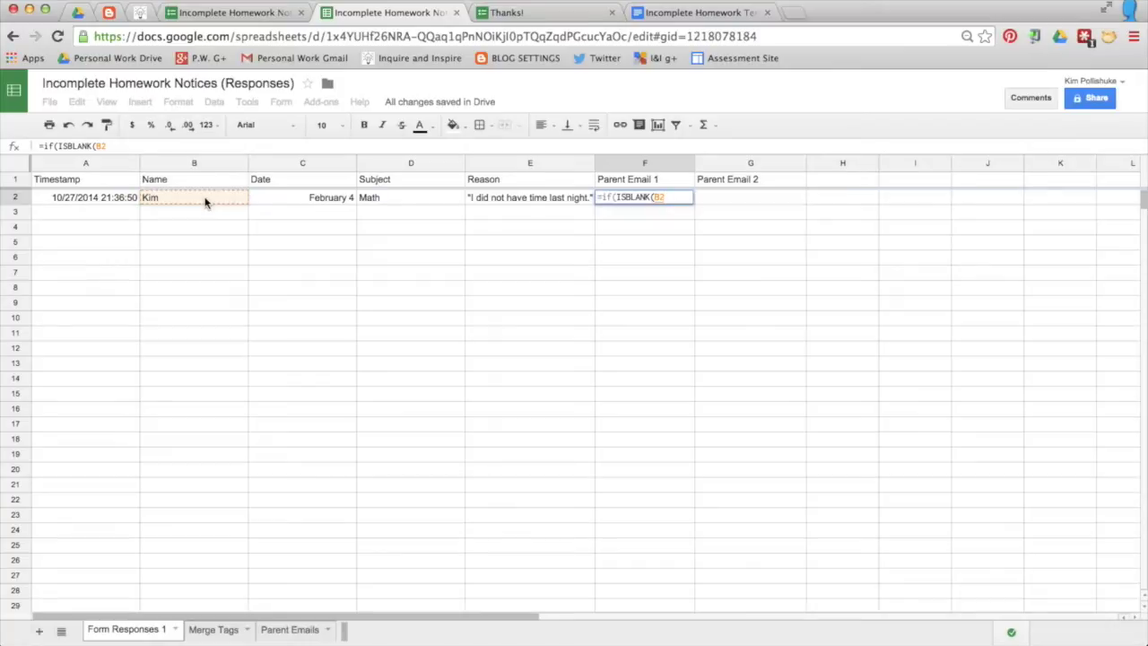
pyautogui.write(')')
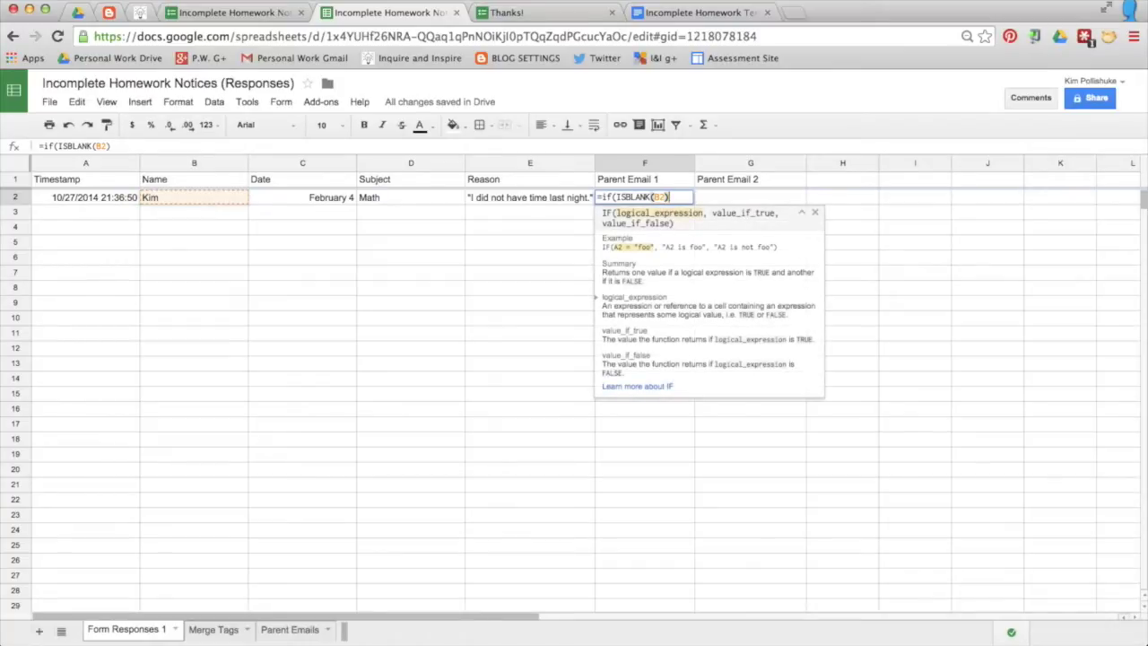
pyautogui.write(',')
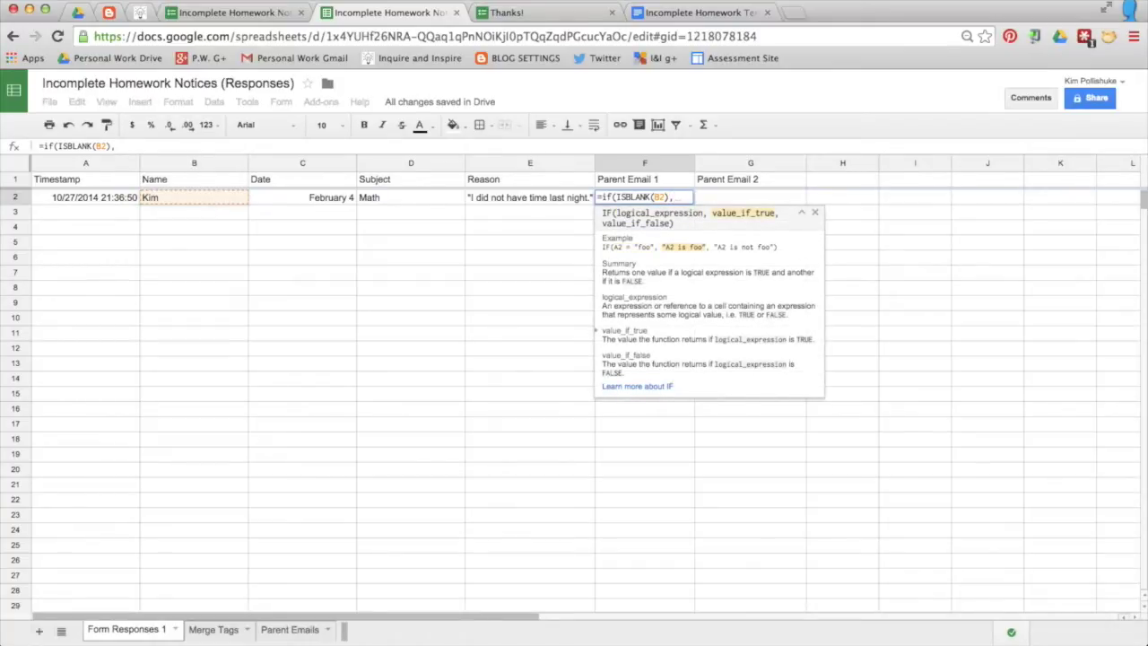
pyautogui.write('" "')
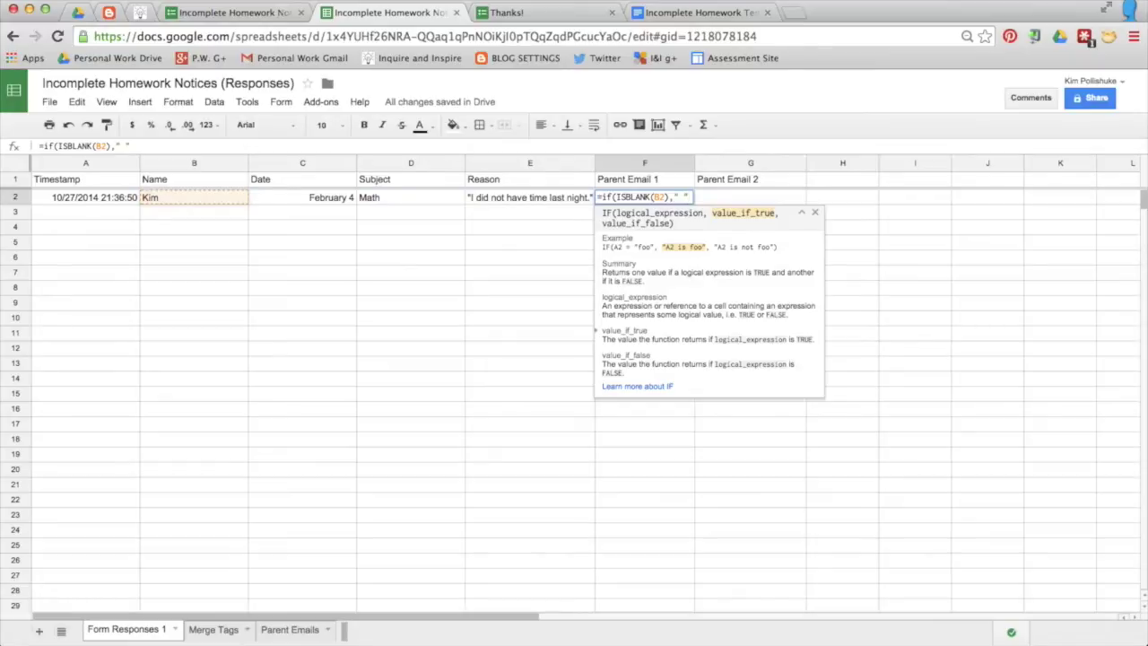
pyautogui.write(' ",v')
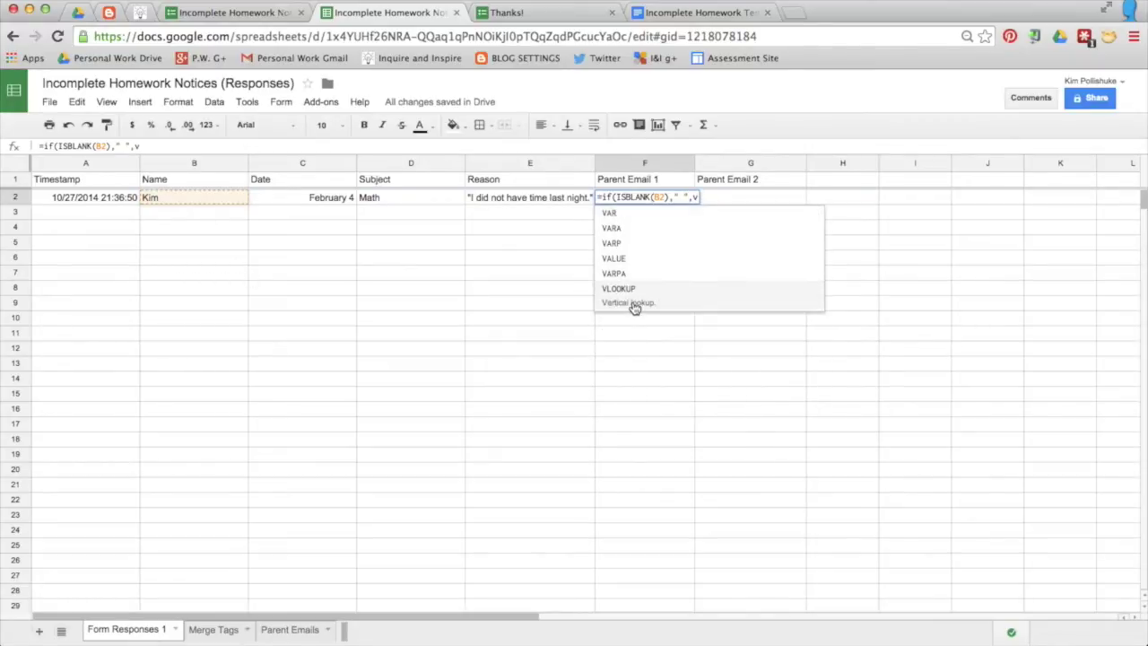
pyautogui.click(633, 302)
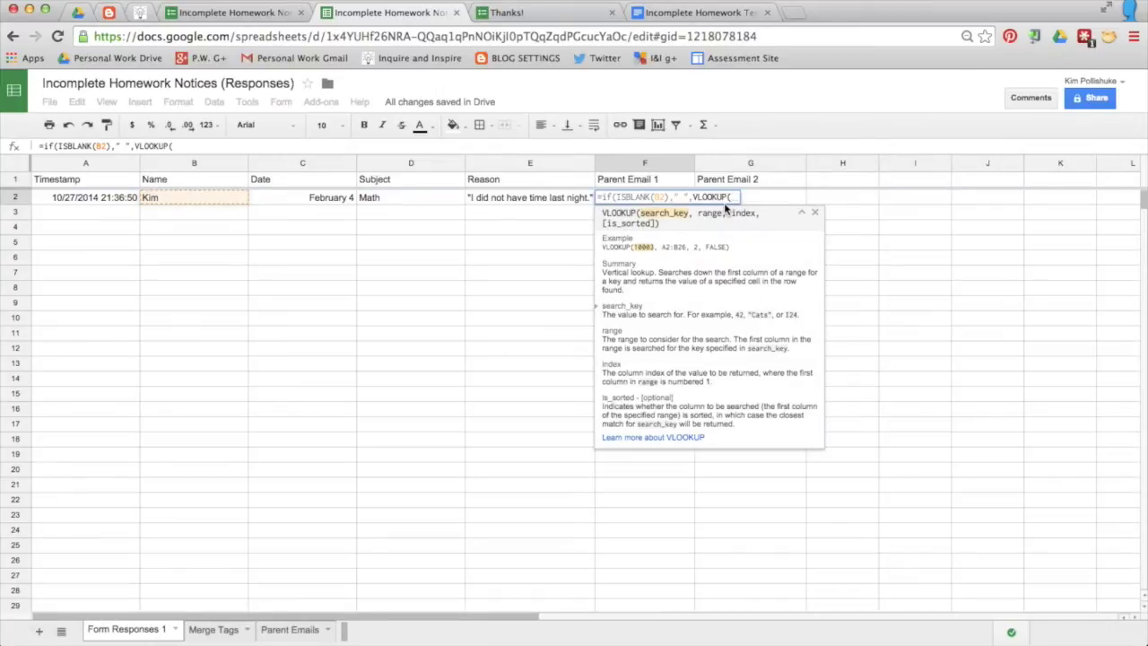
pyautogui.click(204, 202)
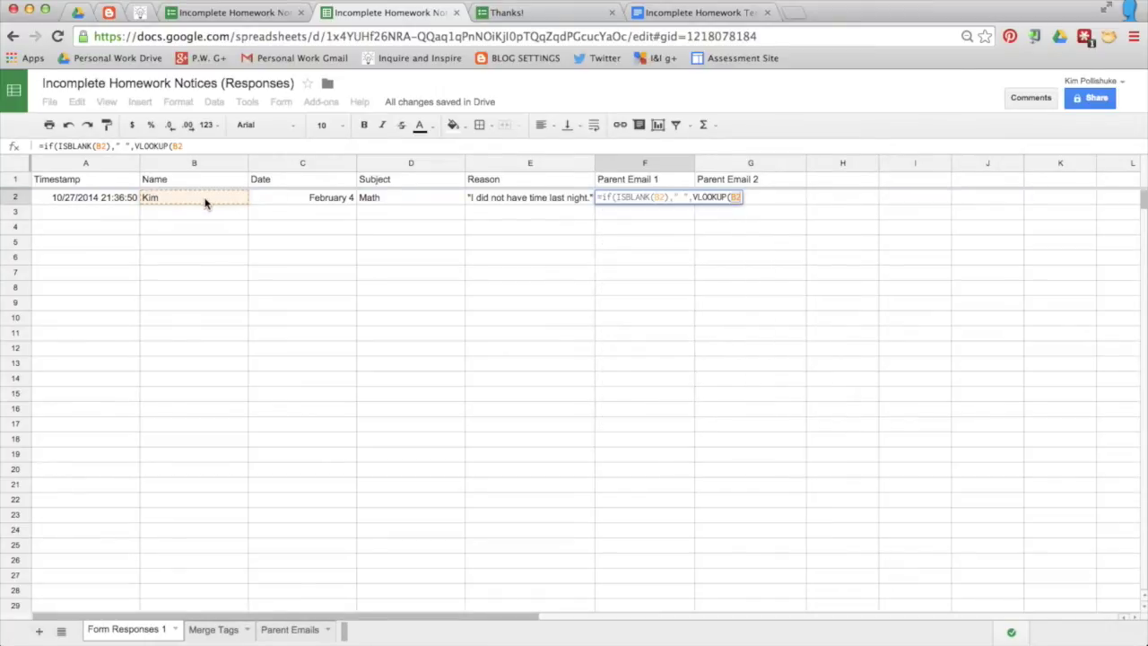
pyautogui.write(',')
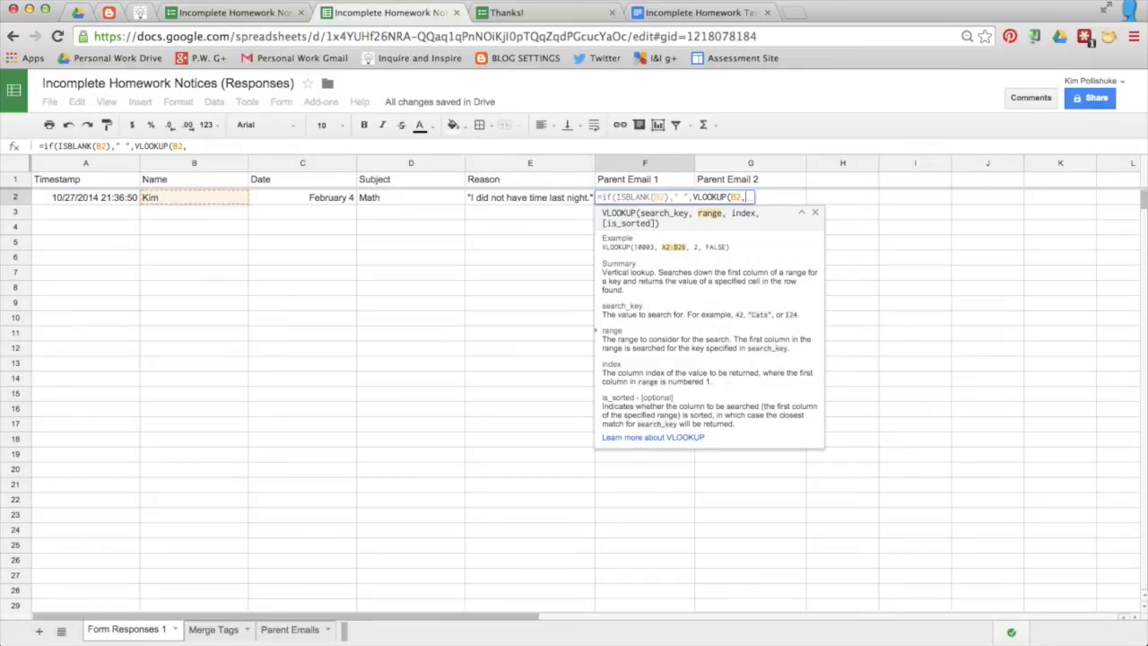
pyautogui.click(292, 629)
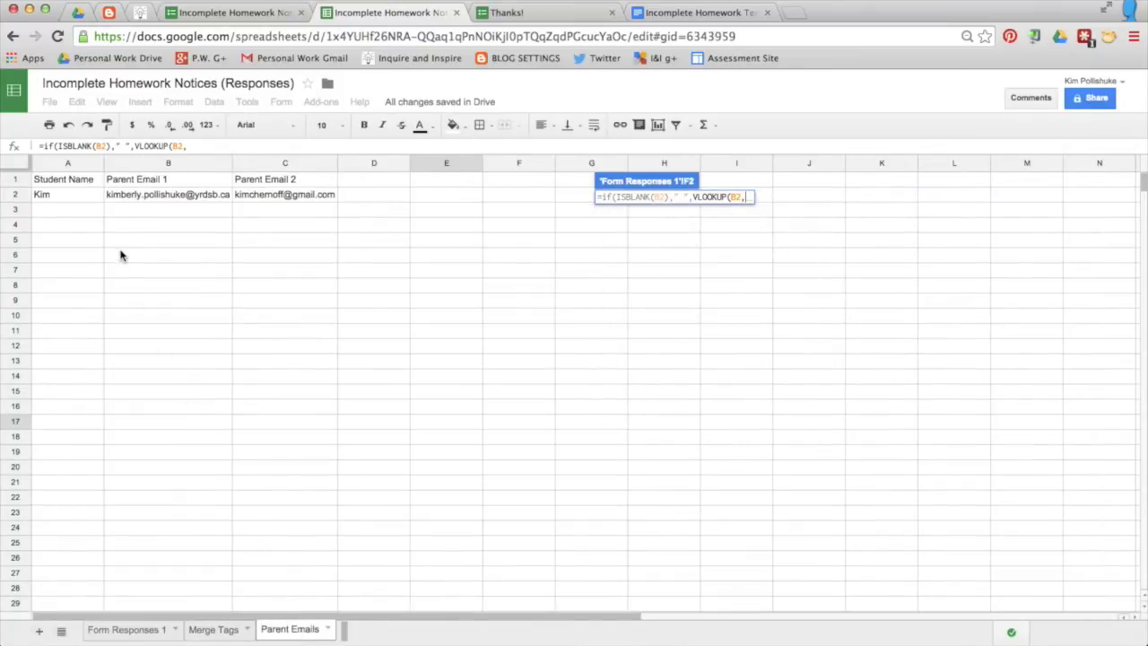
pyautogui.moveTo(78, 183); pyautogui.dragTo(333, 493)
# Step: Commit the F2 formula, then lock its lookup range as $A$1:$C$100
pyautogui.press('Return')
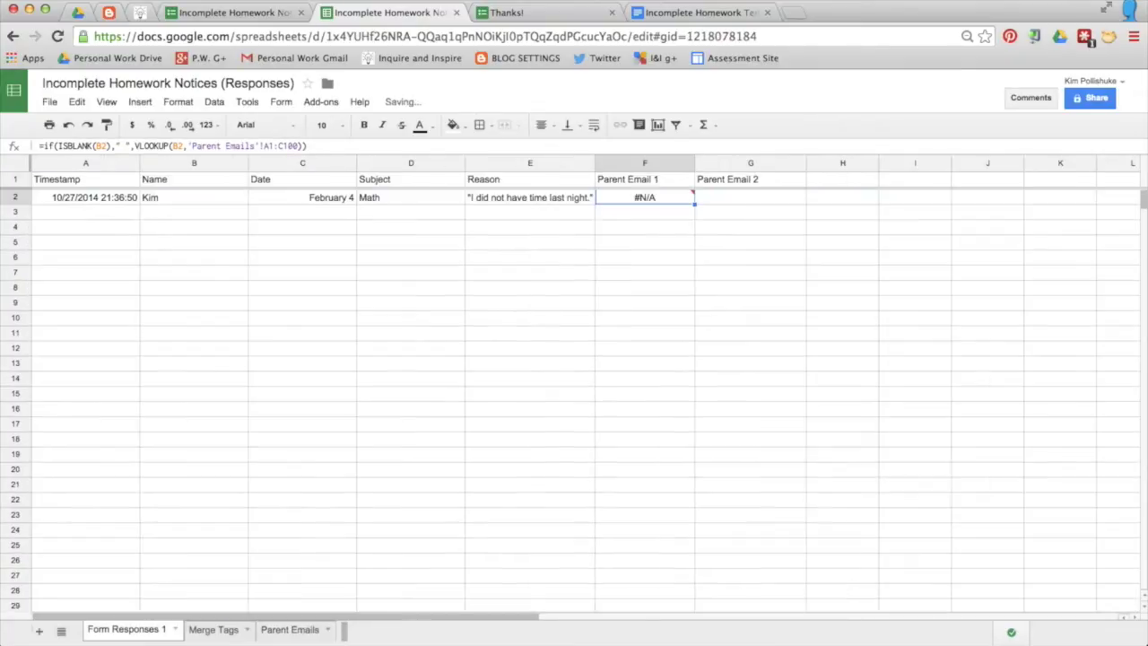
pyautogui.moveTo(649, 199)
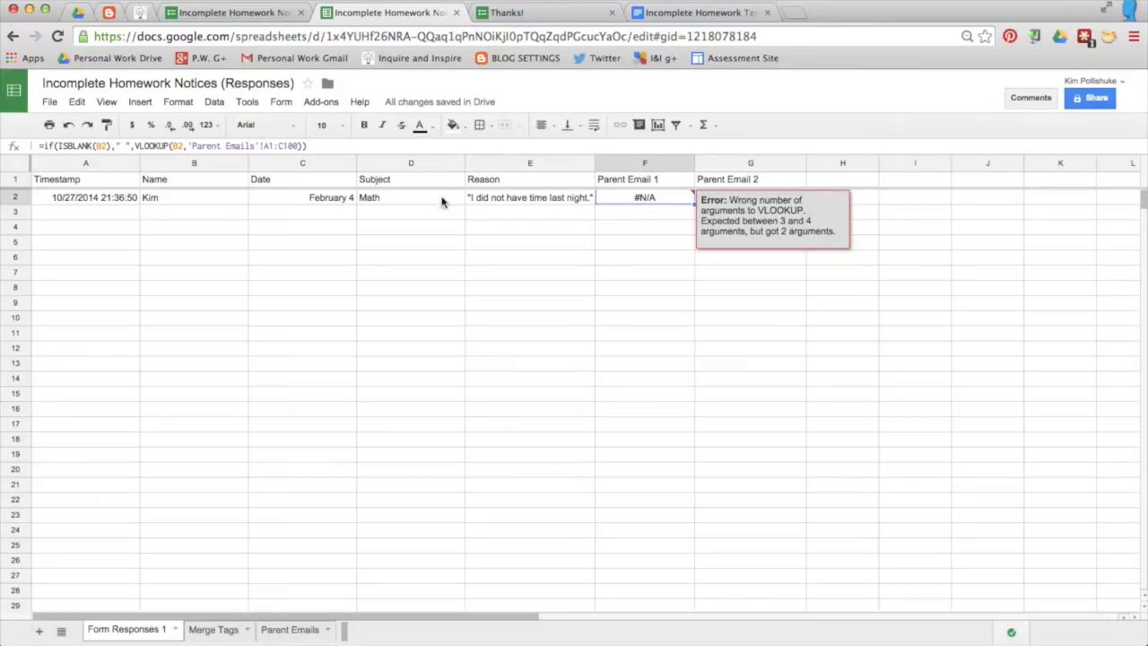
pyautogui.click(264, 146)
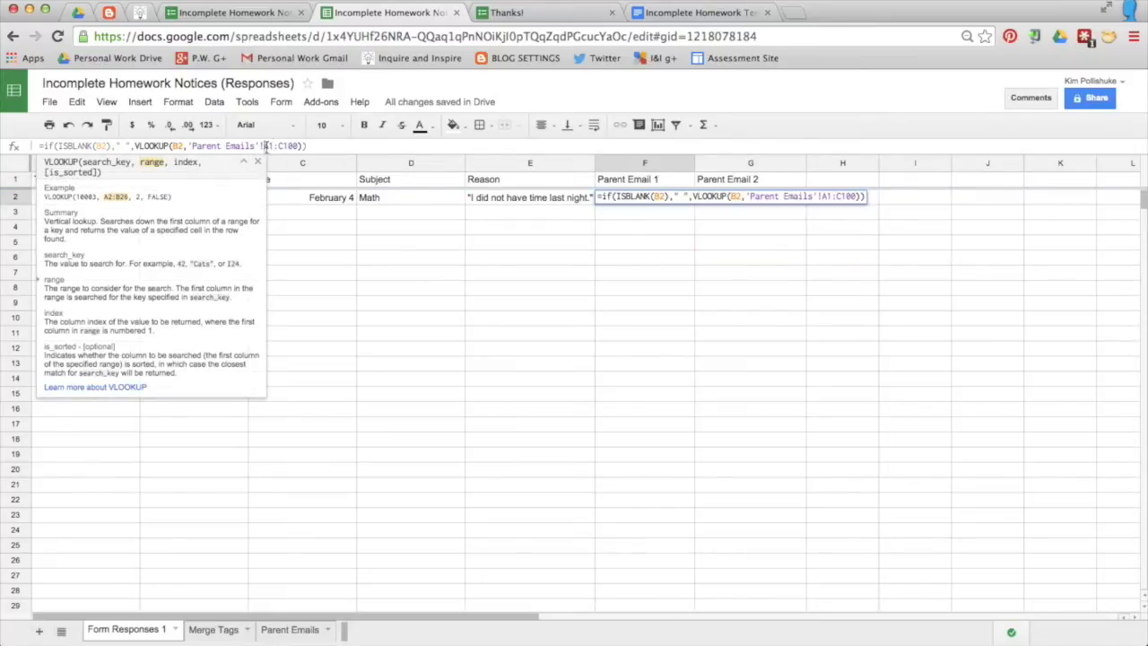
pyautogui.click(263, 146)
pyautogui.write('$')
pyautogui.click(275, 146)
pyautogui.write('$')
pyautogui.click(287, 146)
pyautogui.write('$')
pyautogui.click(299, 145)
pyautogui.write('$')
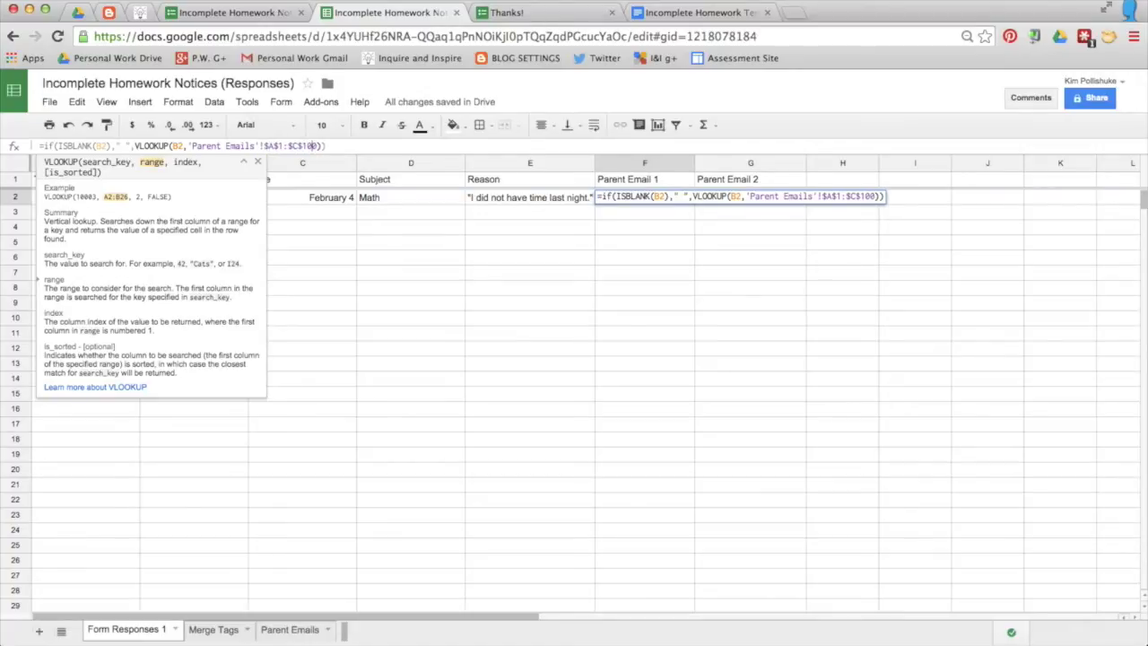
# Step: Finish the lookup with index 2 and FALSE so F2 returns the first parent's e-mail, auto-fitting column F
pyautogui.write(',')
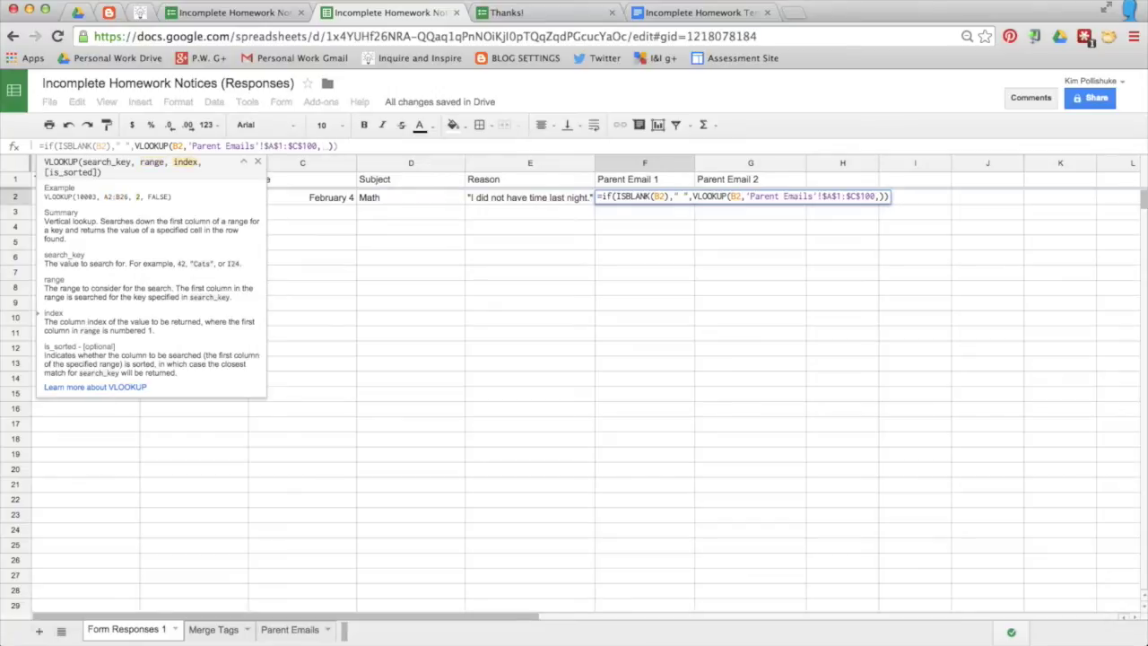
pyautogui.write('2')
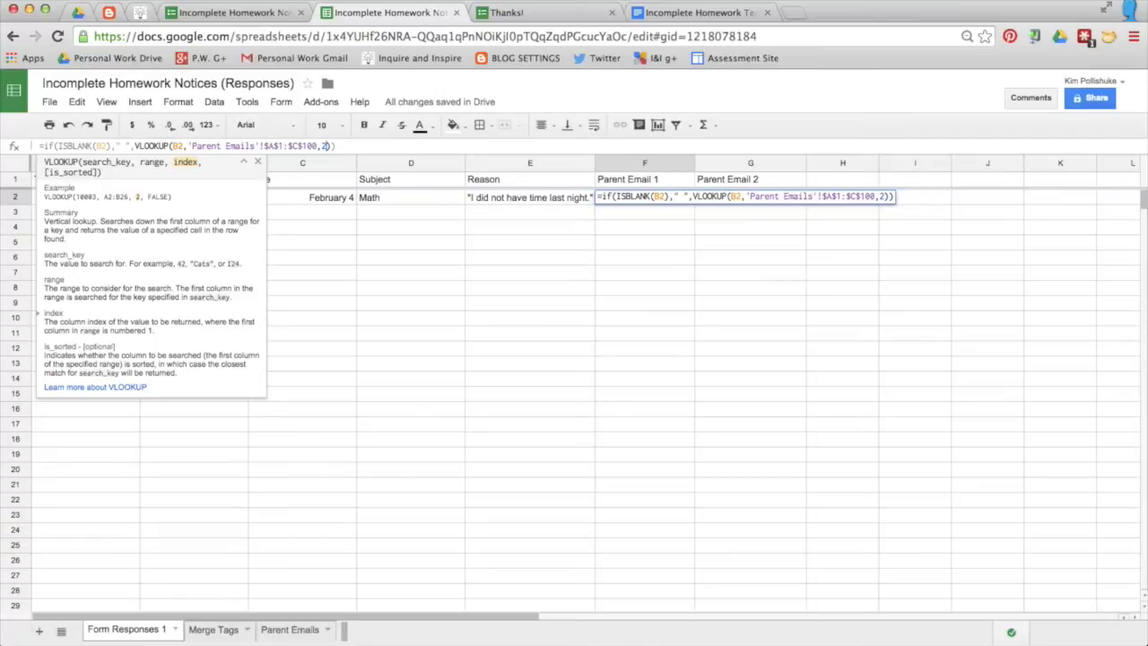
pyautogui.write(',')
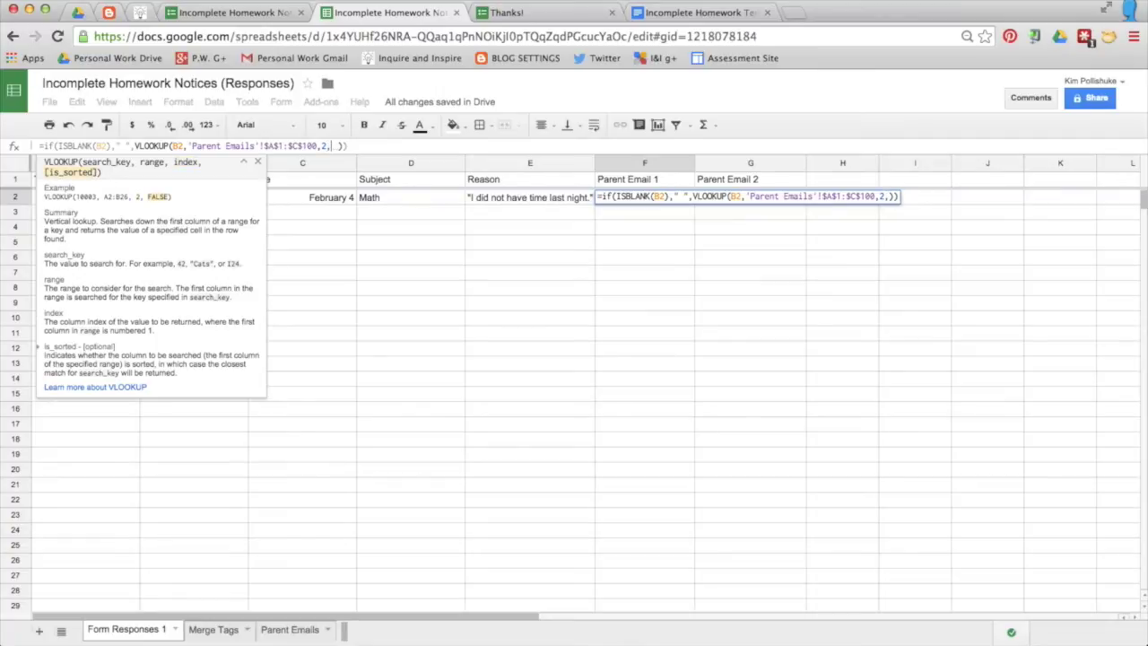
pyautogui.write('FALSE')
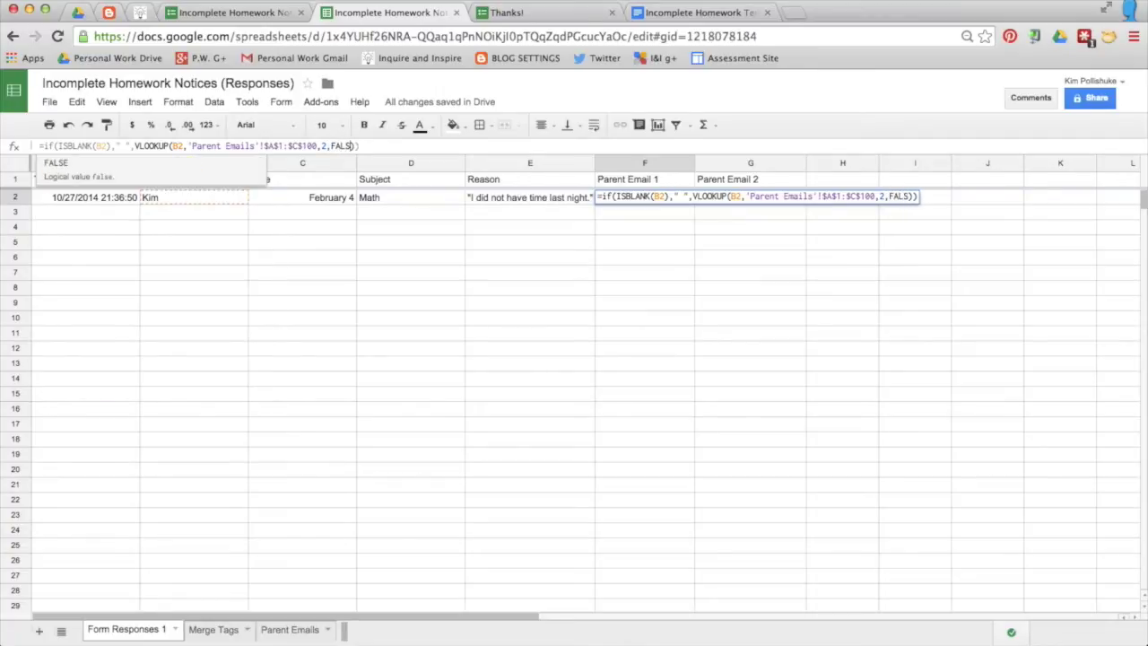
pyautogui.write(')')
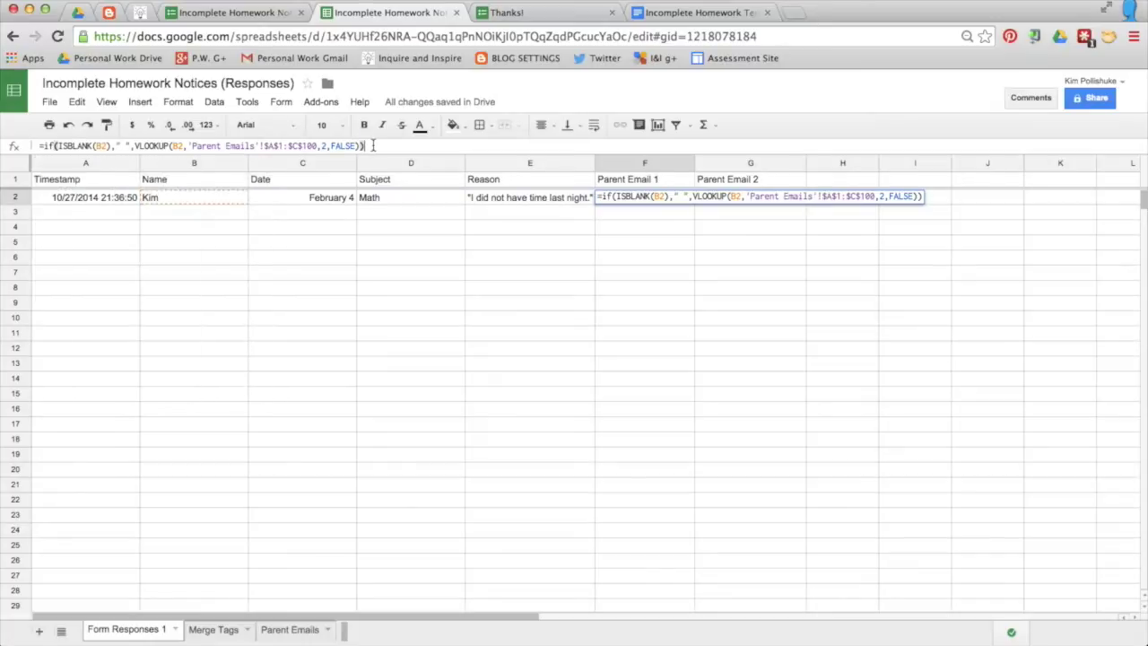
pyautogui.write(')')
pyautogui.press('Return')
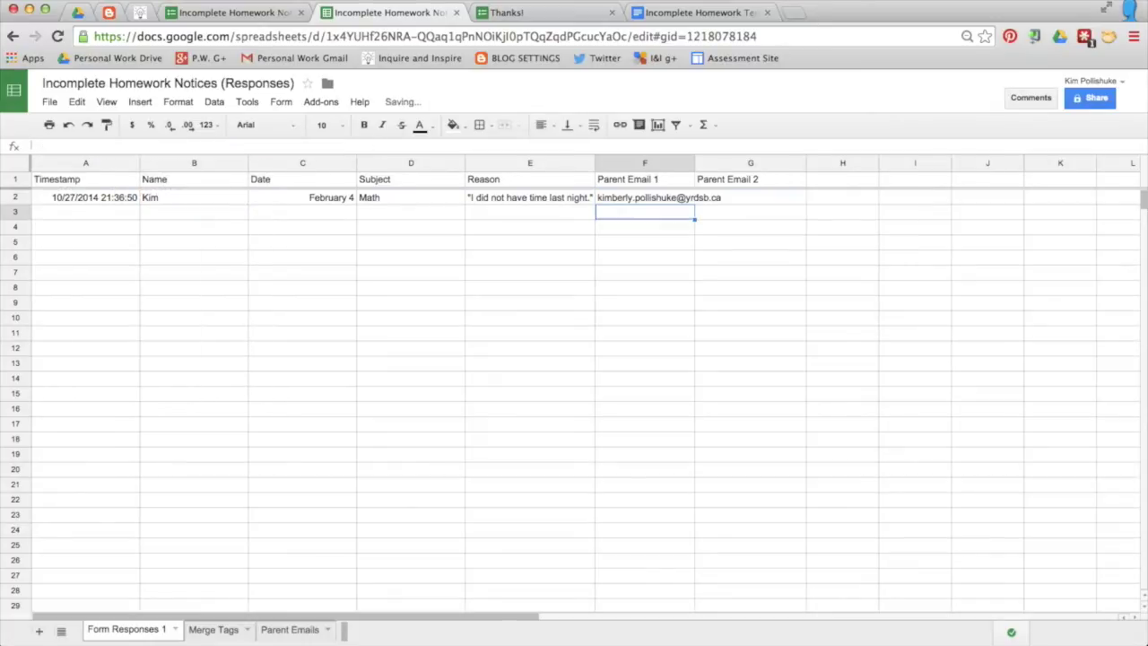
pyautogui.doubleClick(694, 162)
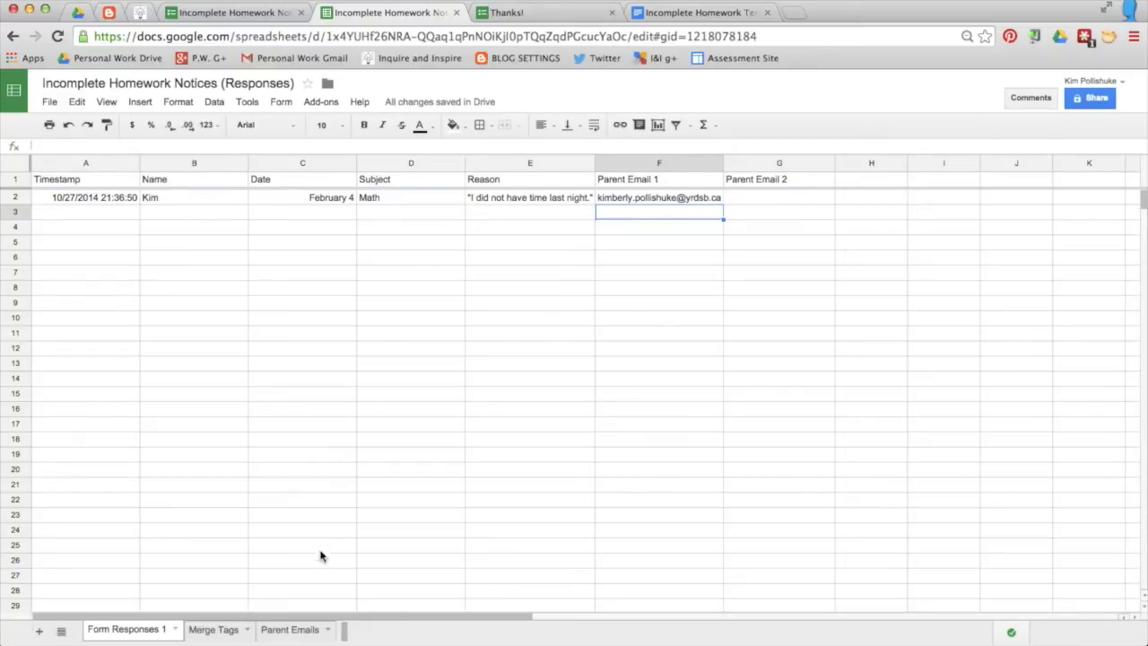
# Step: Copy the F2 lookup formula into G2 and widen column G
pyautogui.click(291, 630)
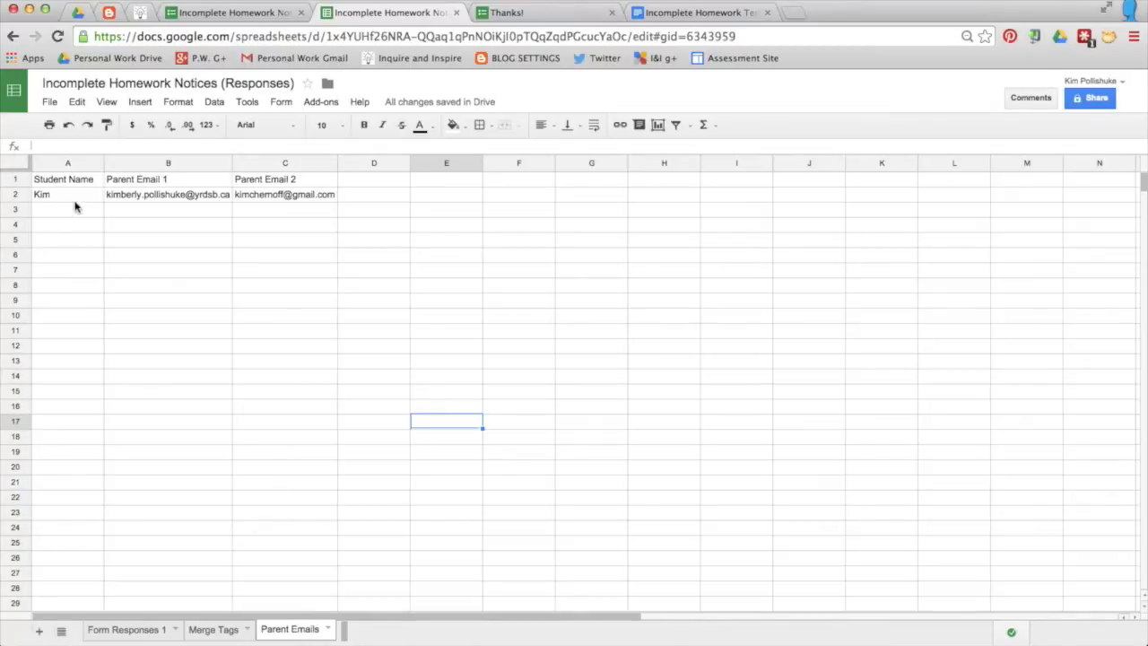
pyautogui.click(134, 633)
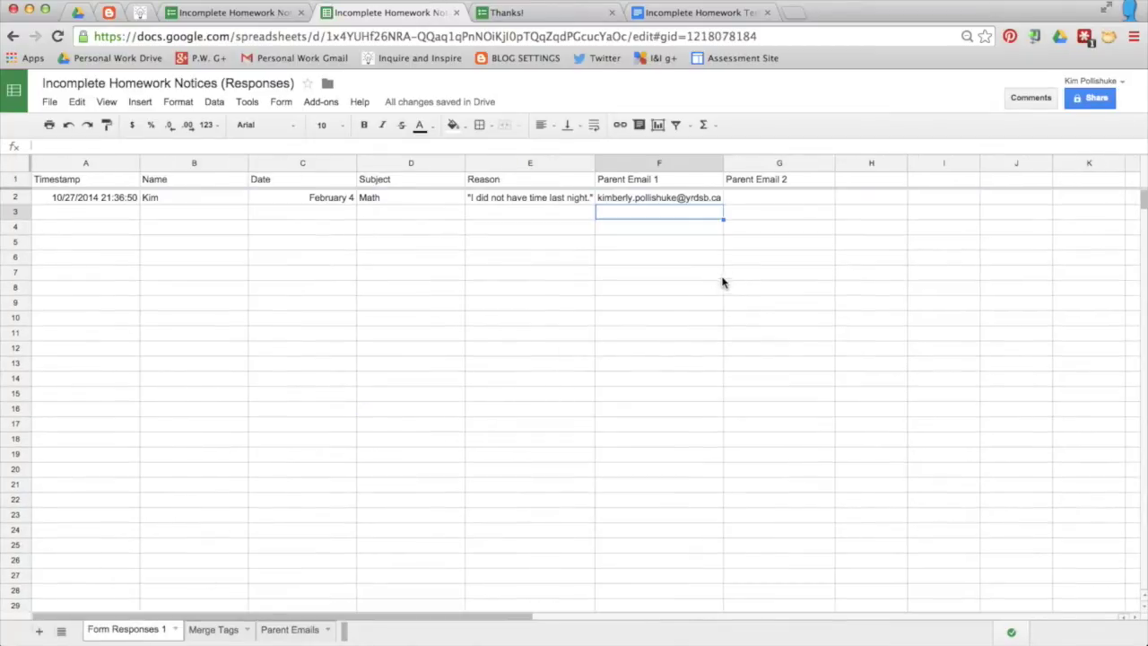
pyautogui.click(690, 201)
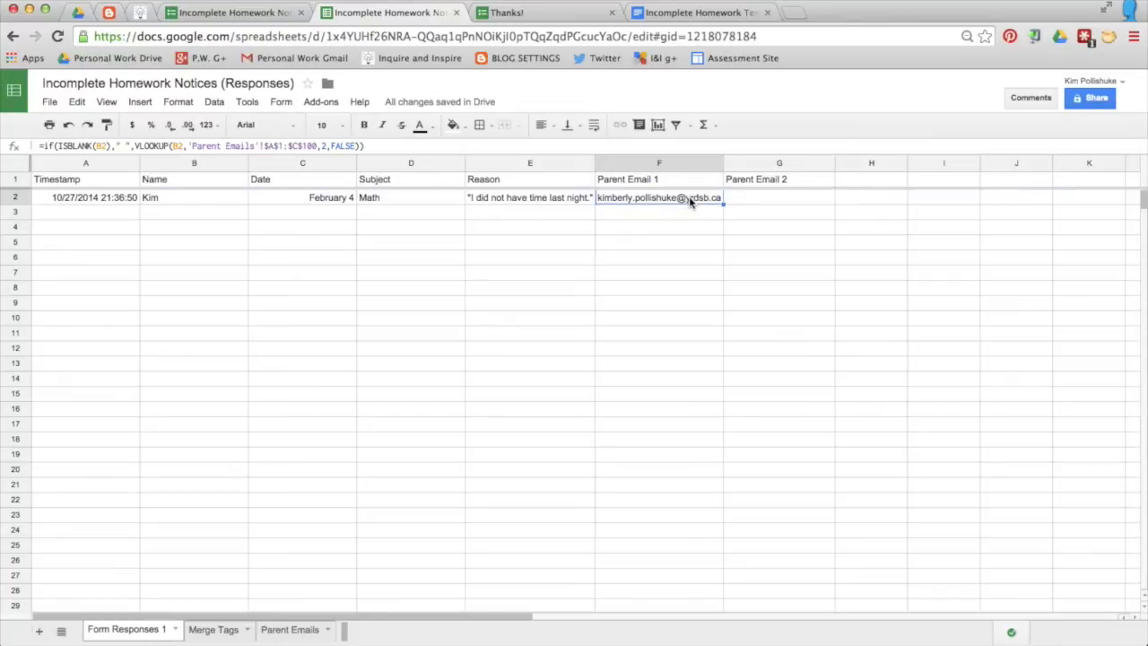
pyautogui.click(759, 196)
pyautogui.write('=if(ISBLANK(C2)," ",VLOOKUP(C2,\'Parent Emails\'!$A$1:$C$100,2,FALSE))')
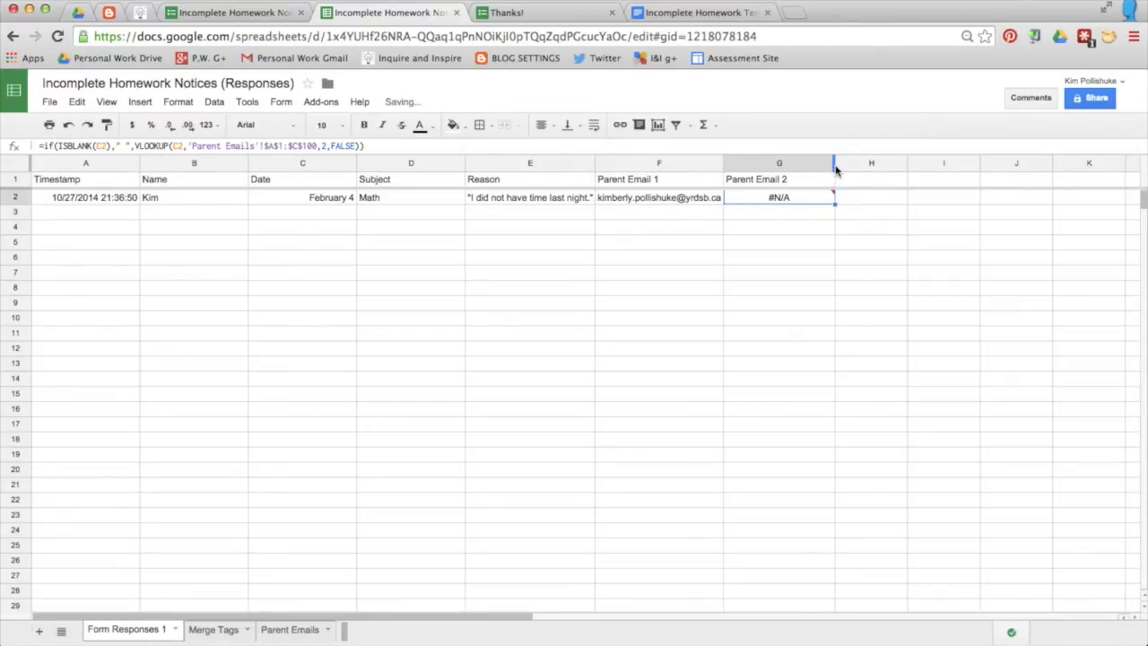
pyautogui.moveTo(834, 163); pyautogui.dragTo(884, 163)
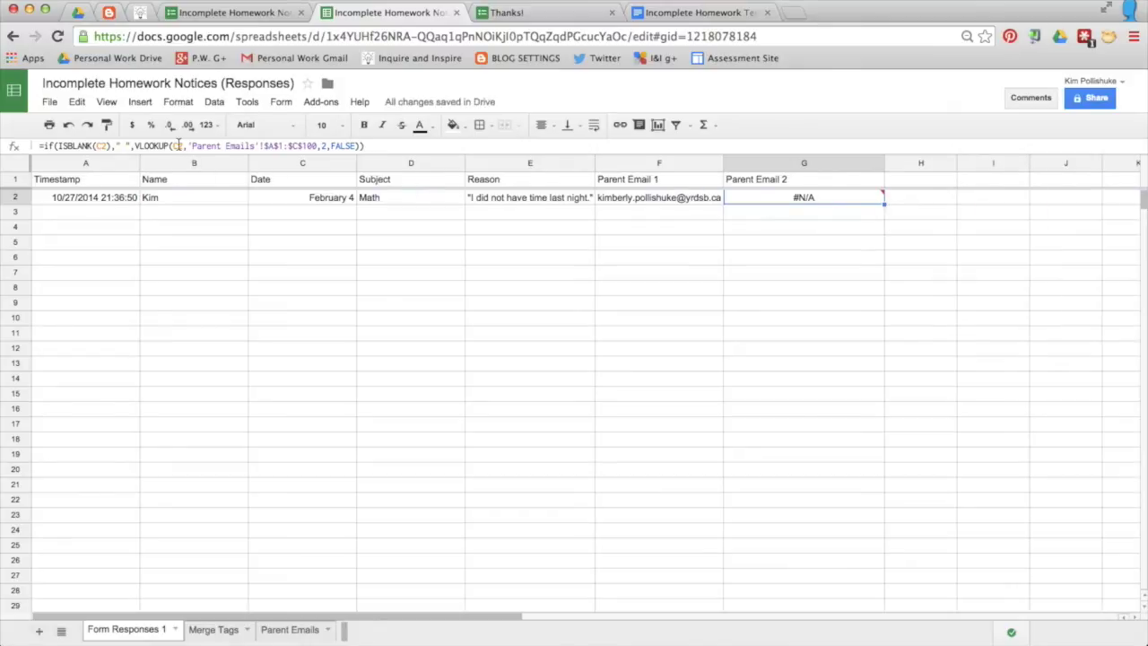
# Step: Correct G2's shifted references so both ISBLANK and VLOOKUP use B2 again
pyautogui.click(103, 147)
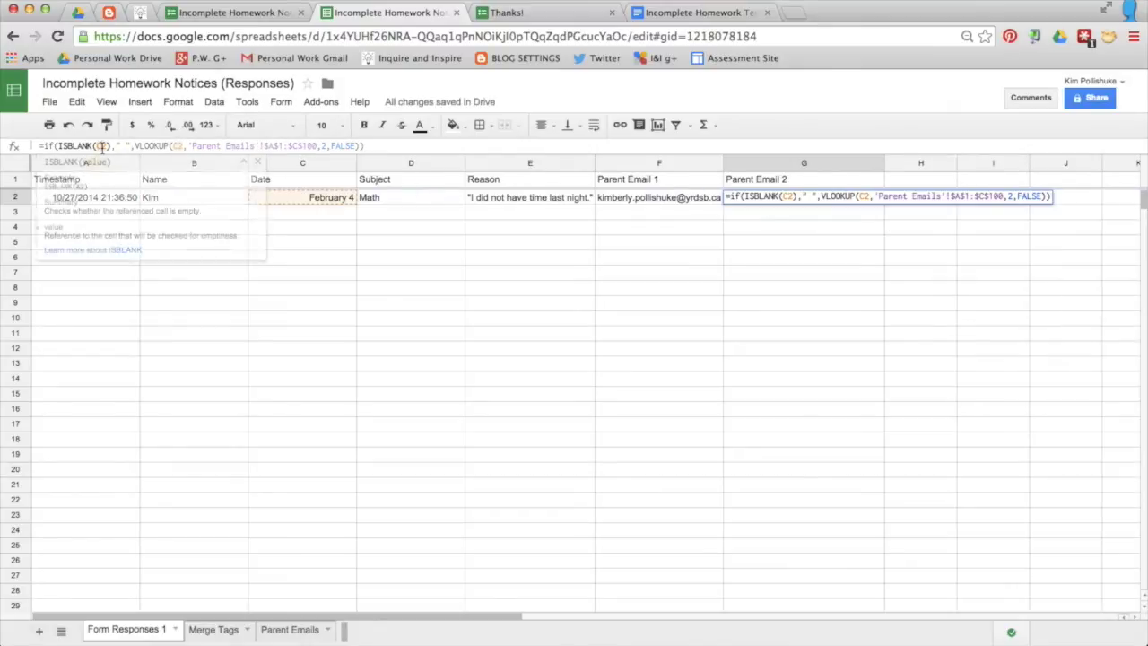
pyautogui.press('BackSpace')
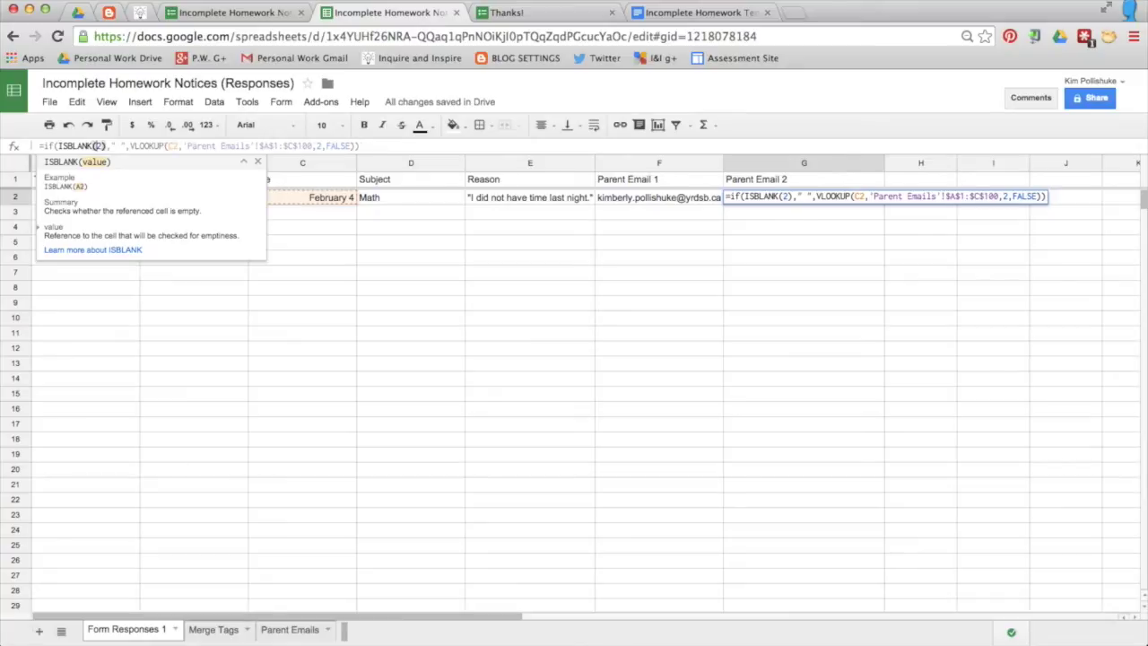
pyautogui.write('B')
pyautogui.click(177, 146)
pyautogui.press('BackSpace')
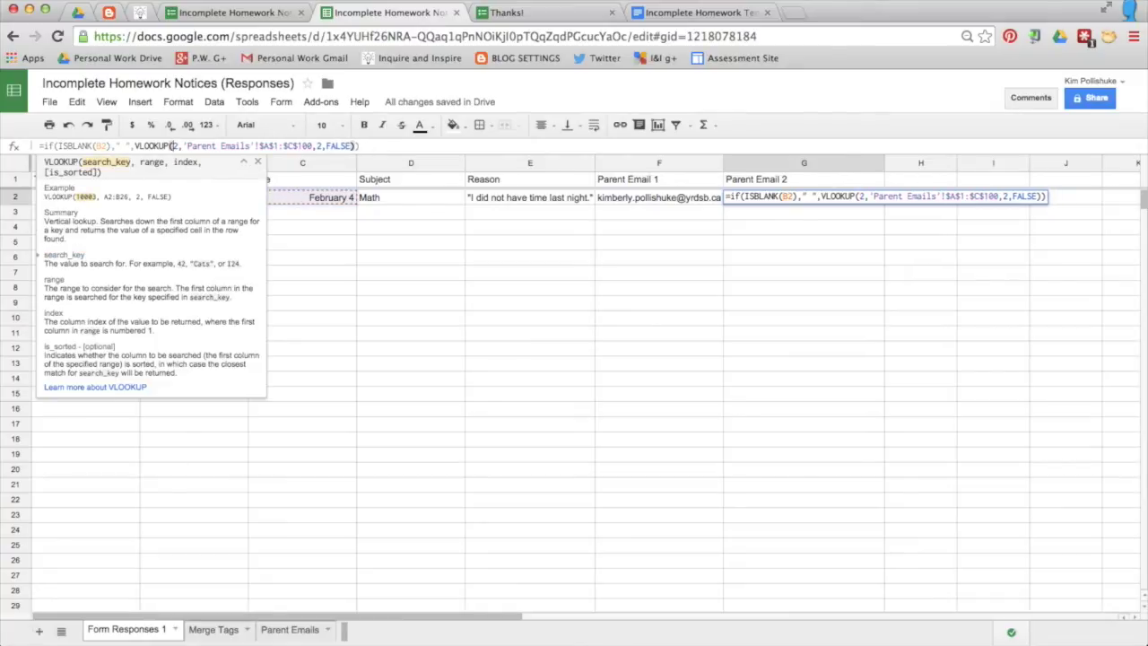
pyautogui.write('B')
pyautogui.click(422, 296)
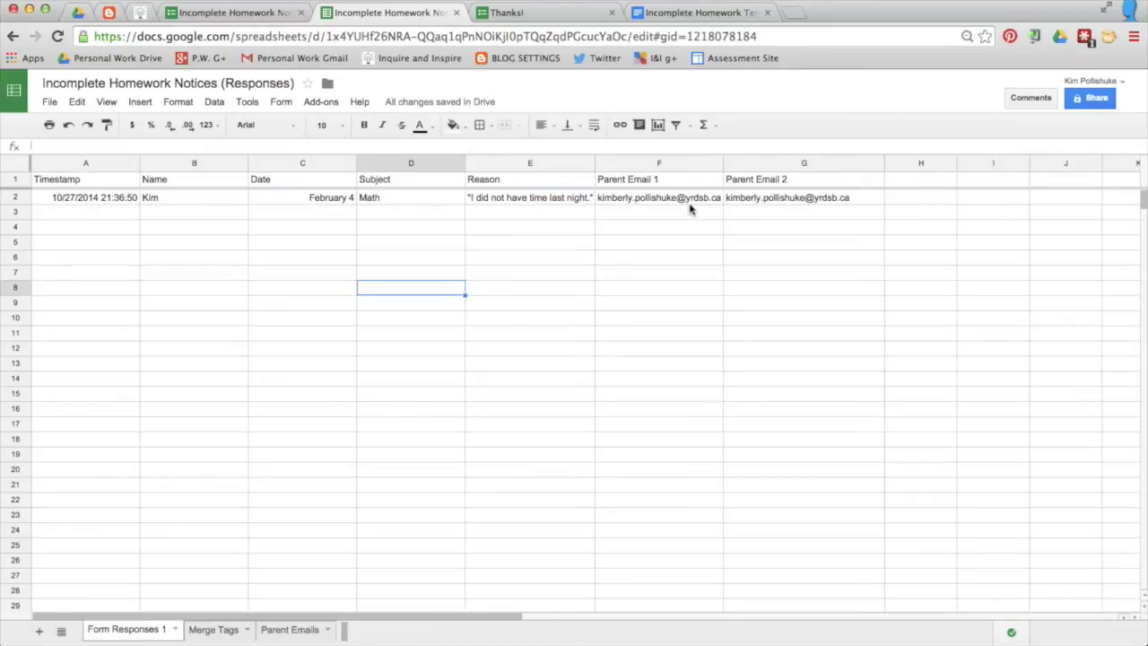
# Step: Change G2's column index to 3 so it returns the second parent's e-mail
pyautogui.click(777, 196)
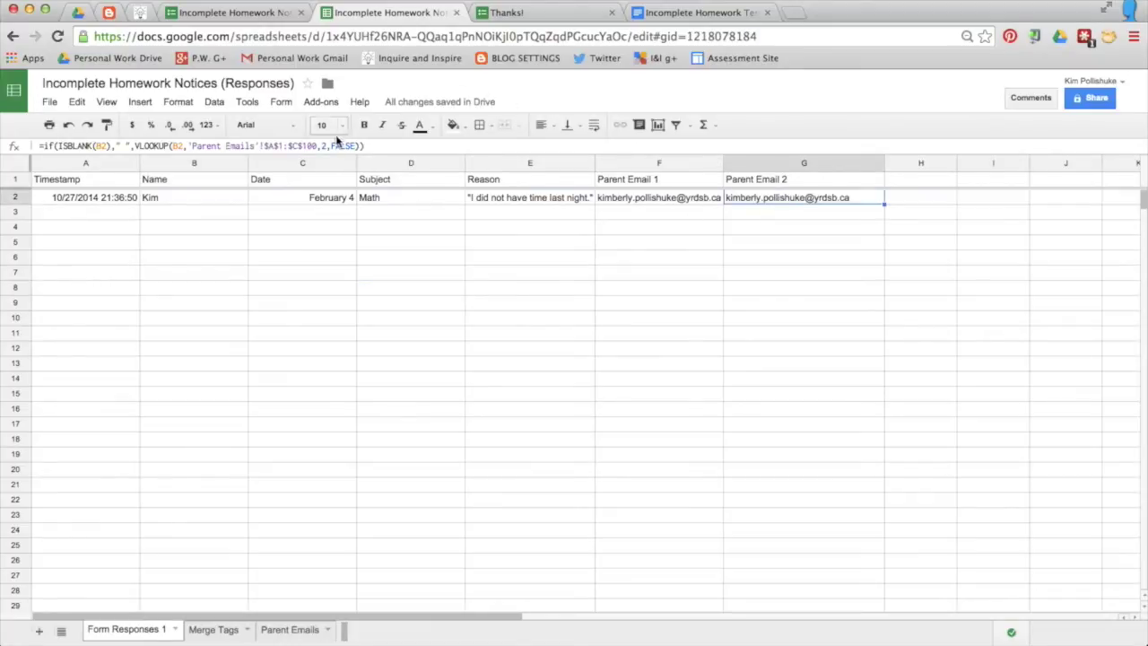
pyautogui.click(326, 146)
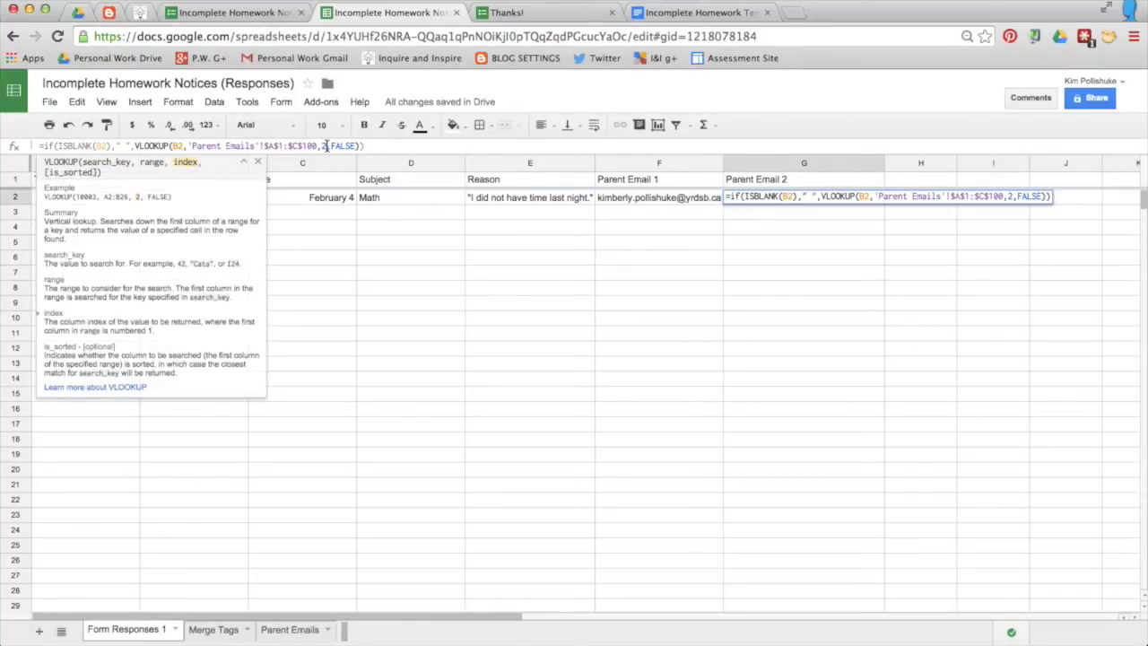
pyautogui.press('BackSpace')
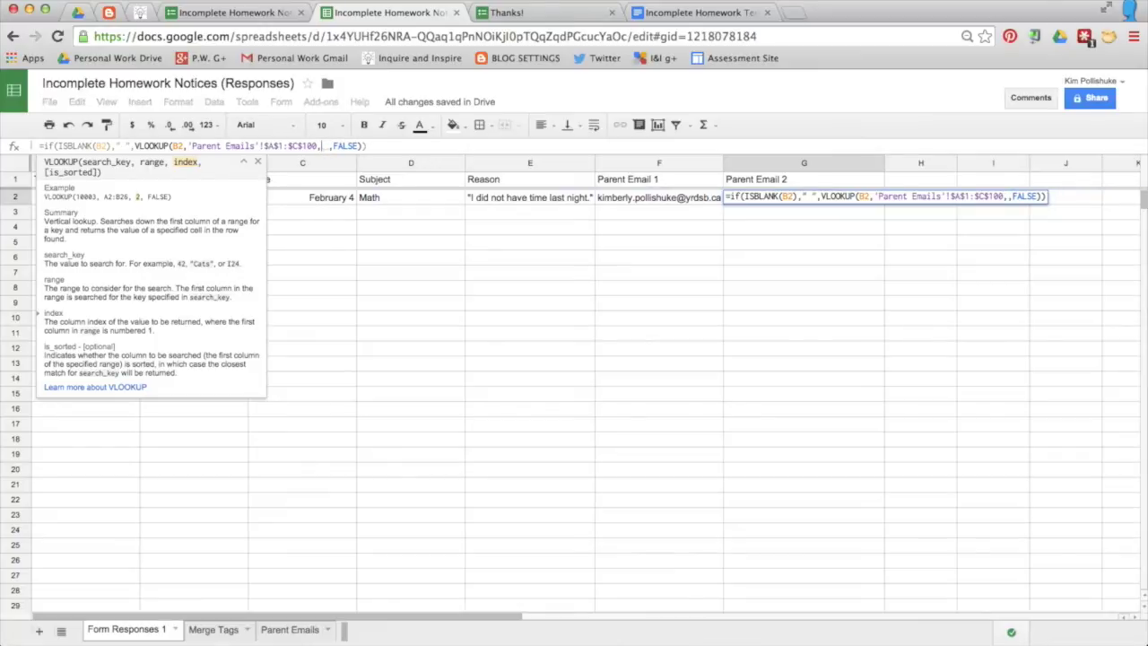
pyautogui.write('3')
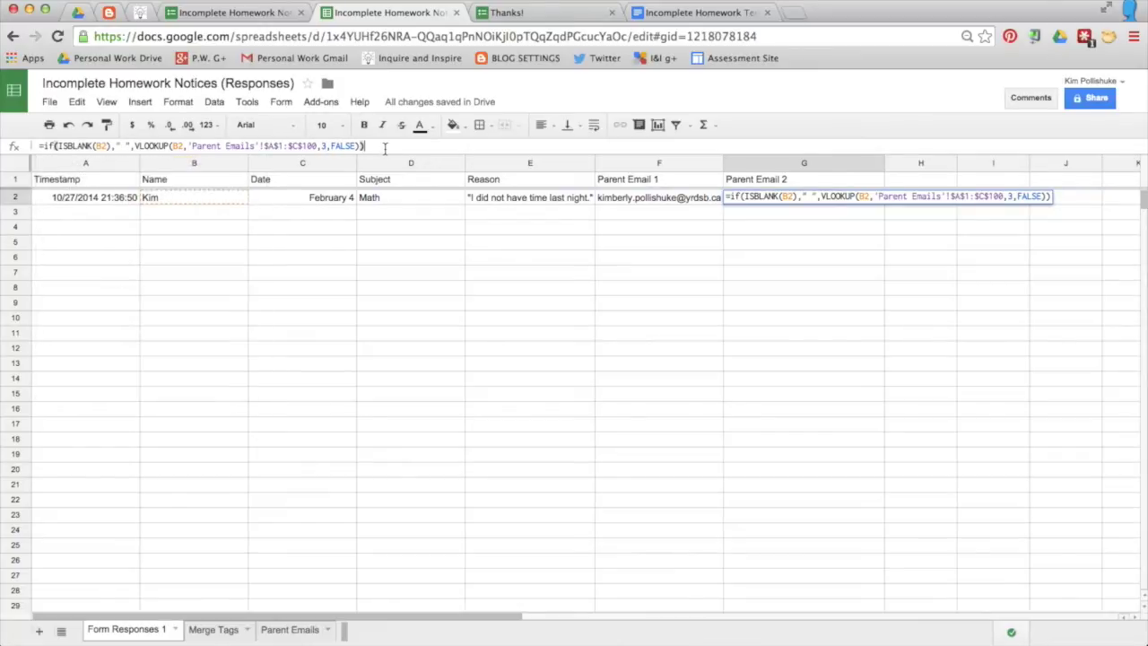
pyautogui.press('Return')
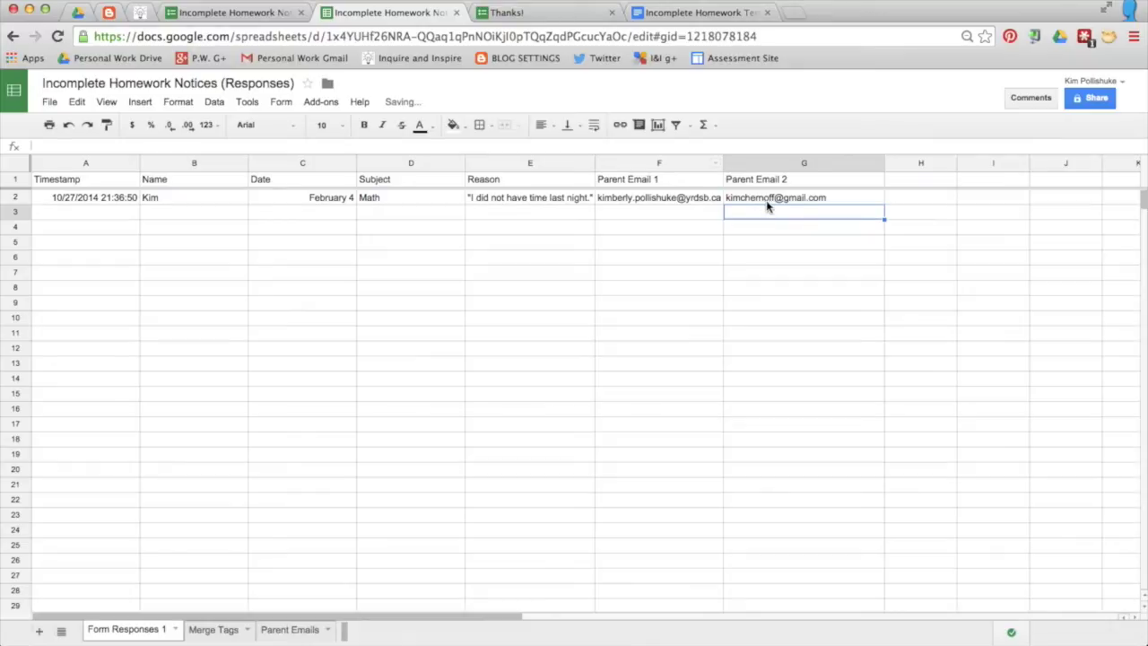
pyautogui.click(325, 104)
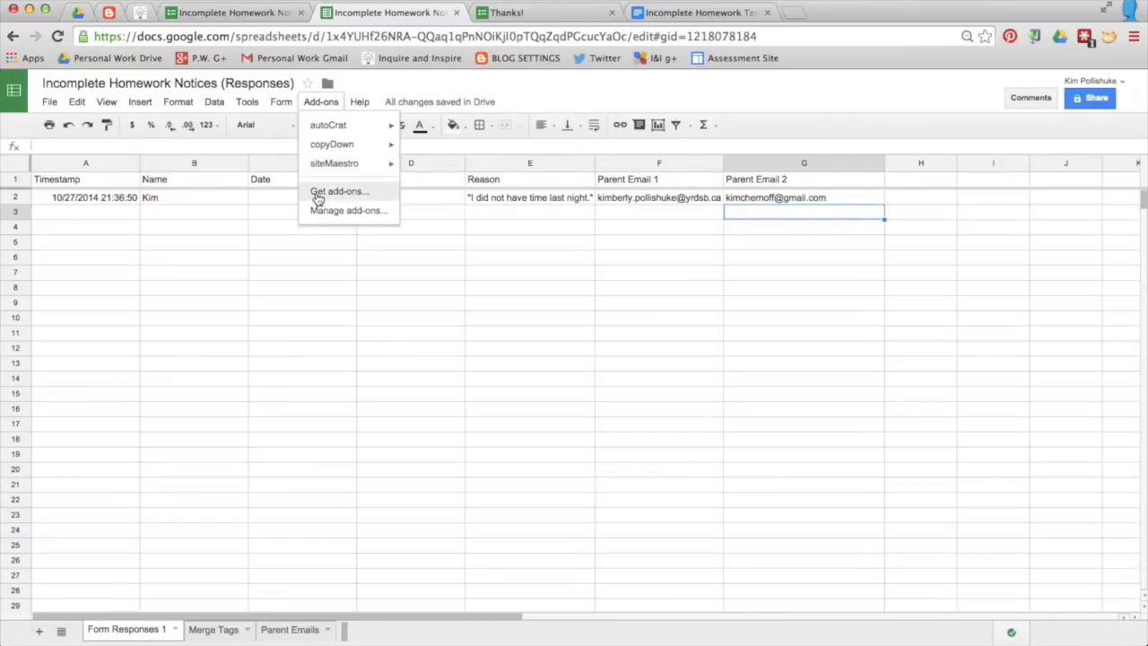
# Step: Search the add-on store for copyDown to confirm it is installed, then return to the Add-ons menu
pyautogui.click(353, 193)
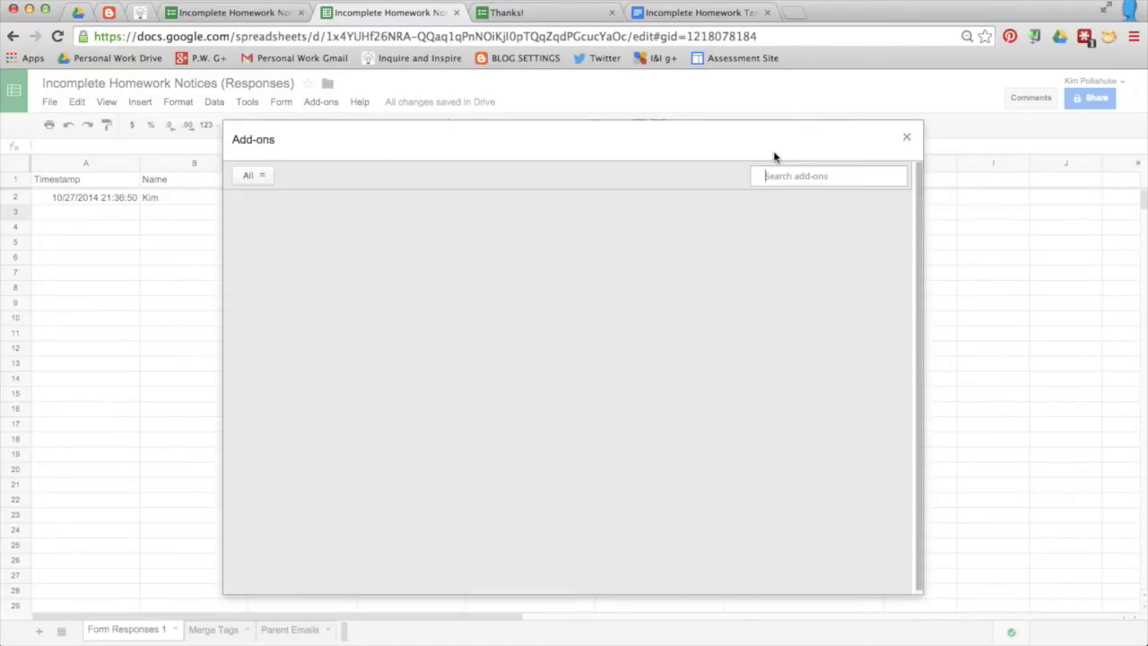
pyautogui.click(773, 176)
pyautogui.write('c')
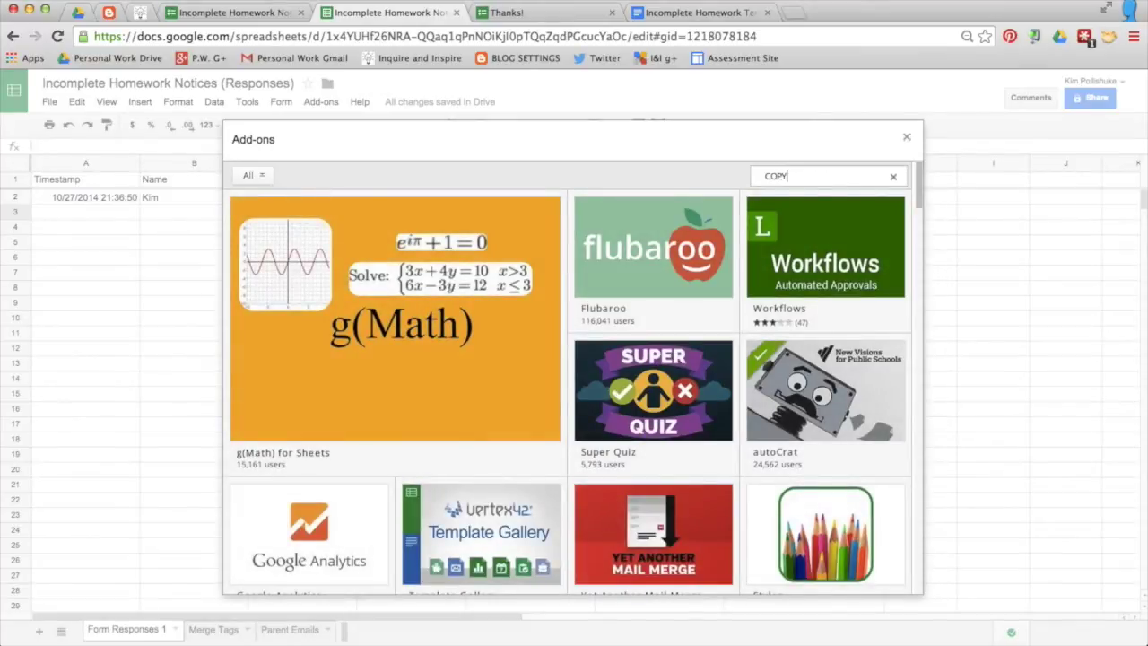
pyautogui.press('Return')
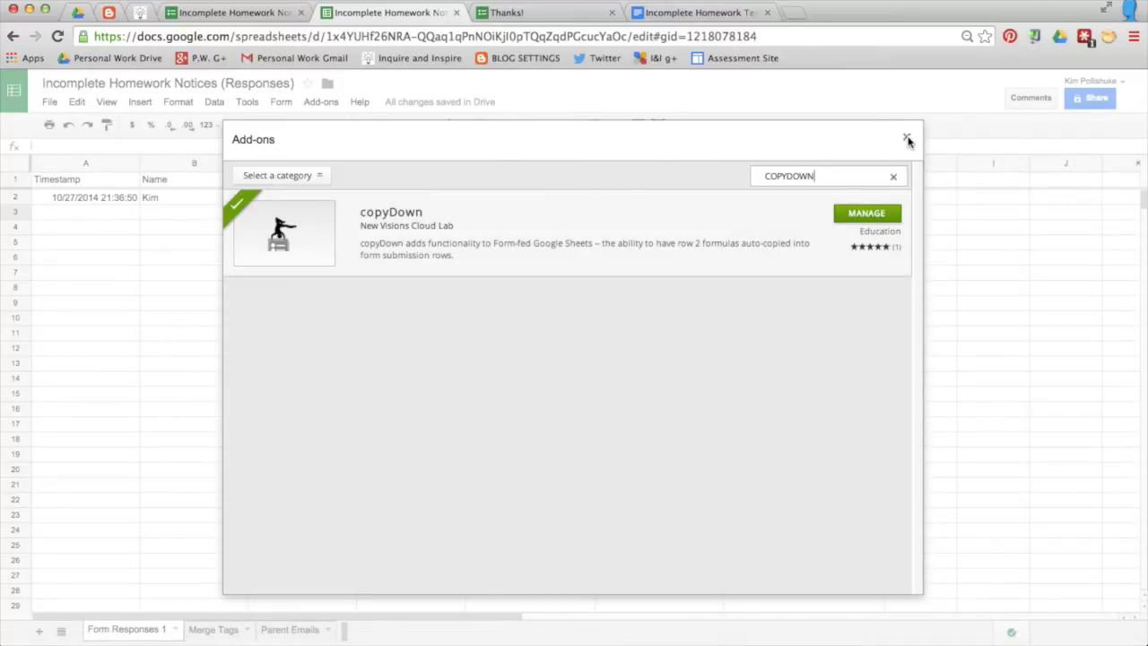
pyautogui.click(907, 139)
pyautogui.click(321, 101)
# Step: Turn copyDown ON with 'Paste as values?' ticked for the Parent Email formulas and save
pyautogui.moveTo(336, 144)
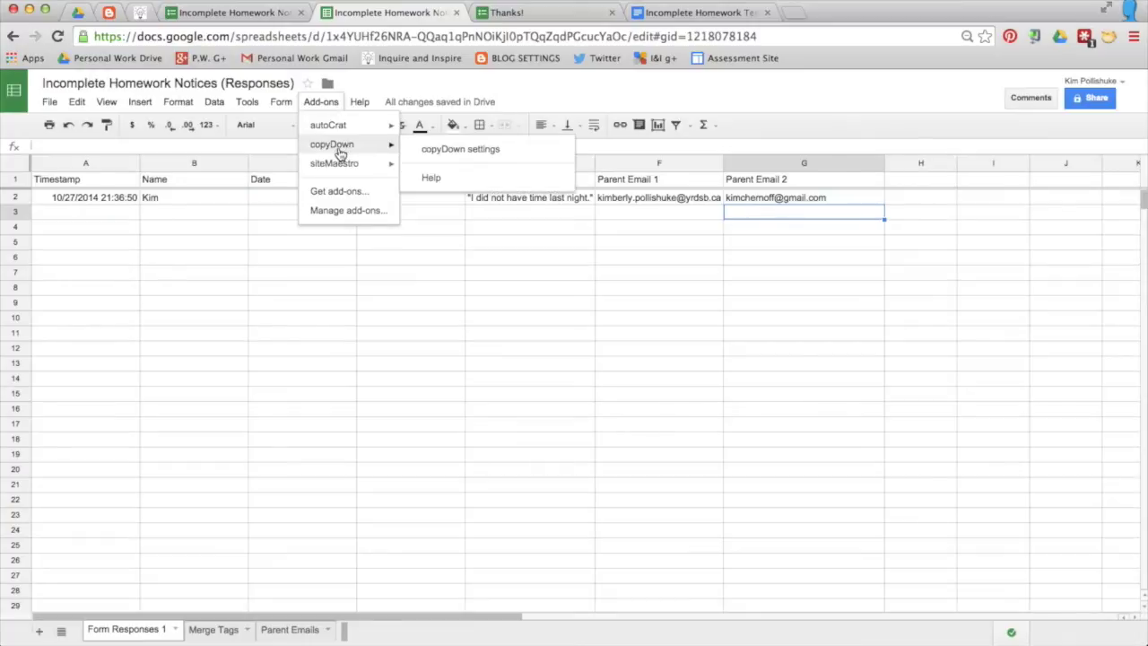
pyautogui.click(466, 149)
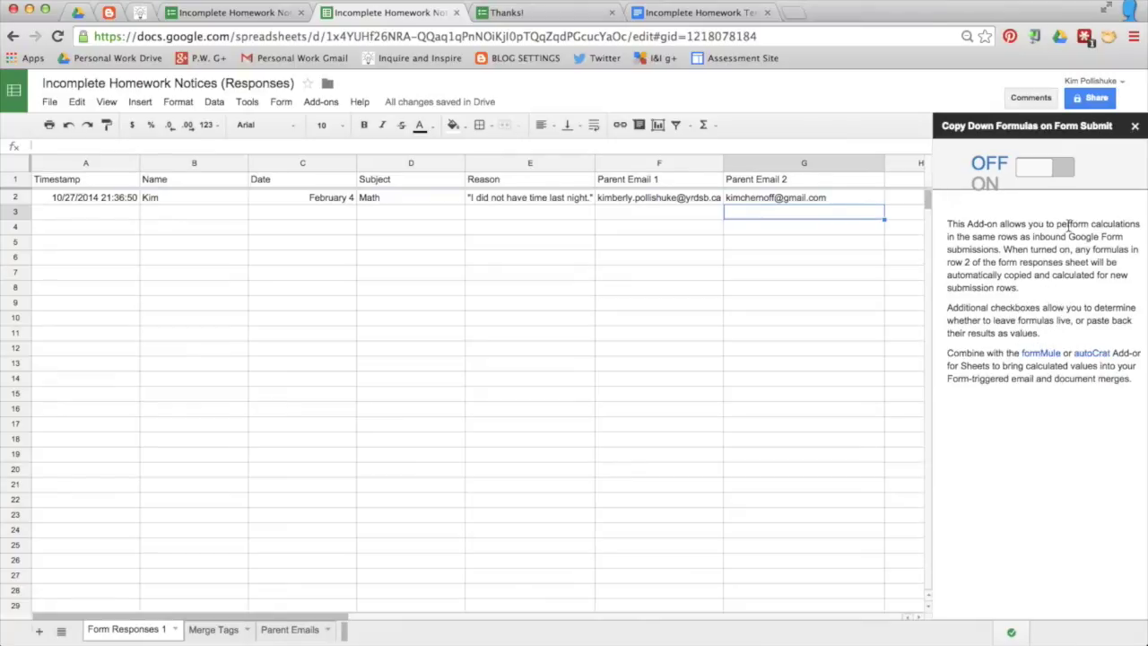
pyautogui.click(1061, 172)
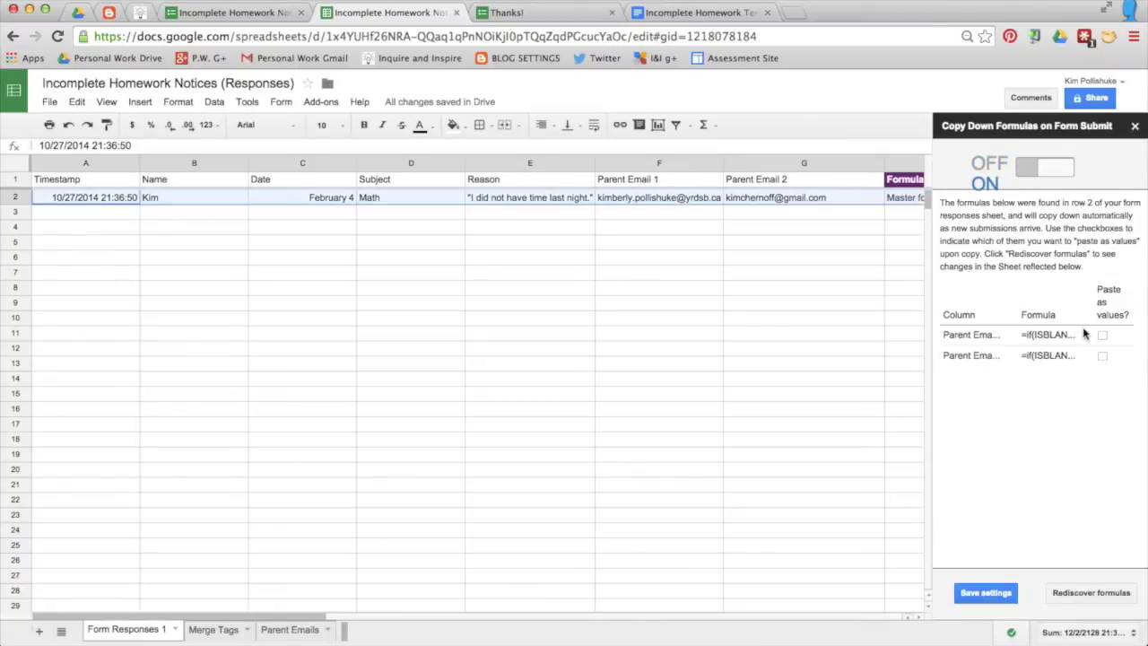
pyautogui.click(1102, 335)
pyautogui.click(985, 594)
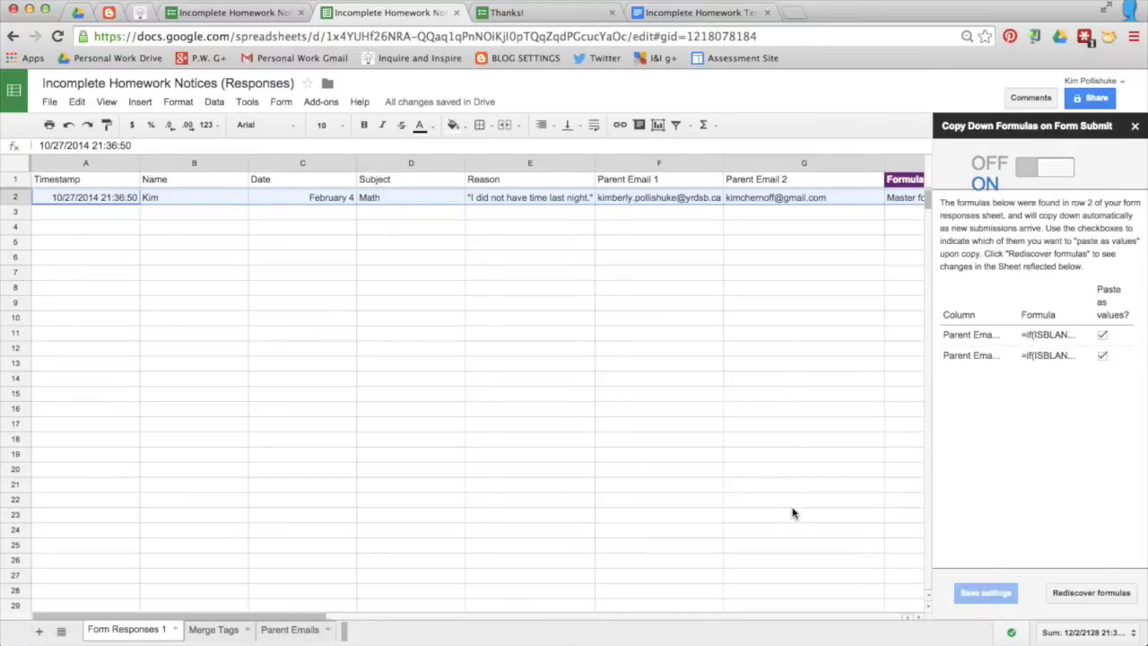
pyautogui.hscroll(5, 792, 513)
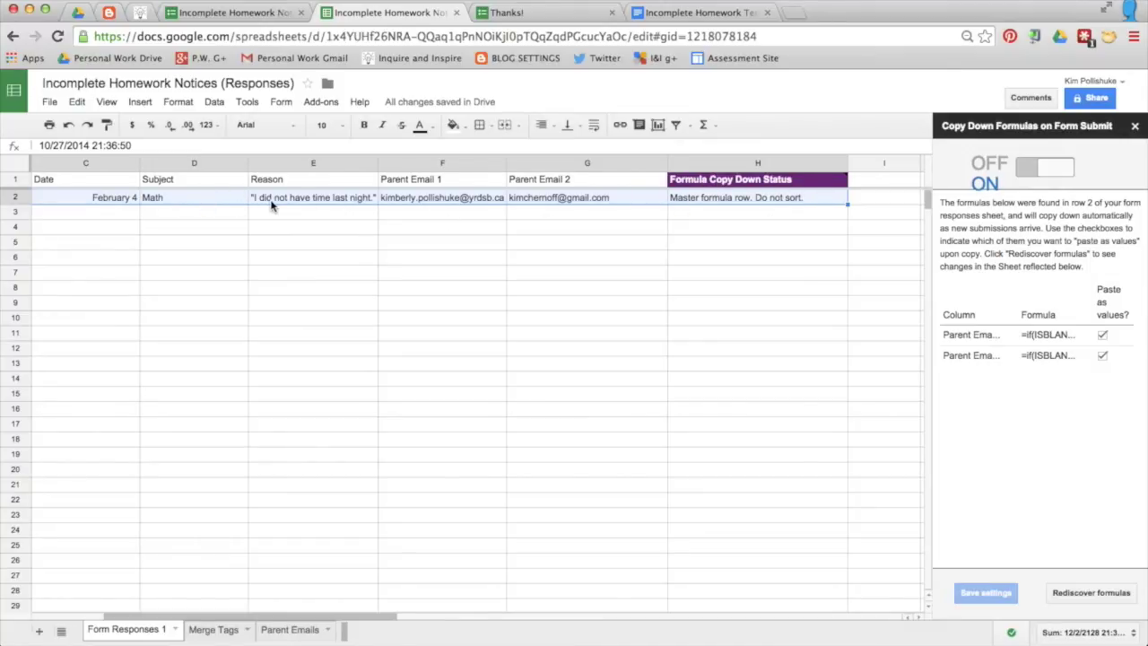
pyautogui.hscroll(-5, 272, 207)
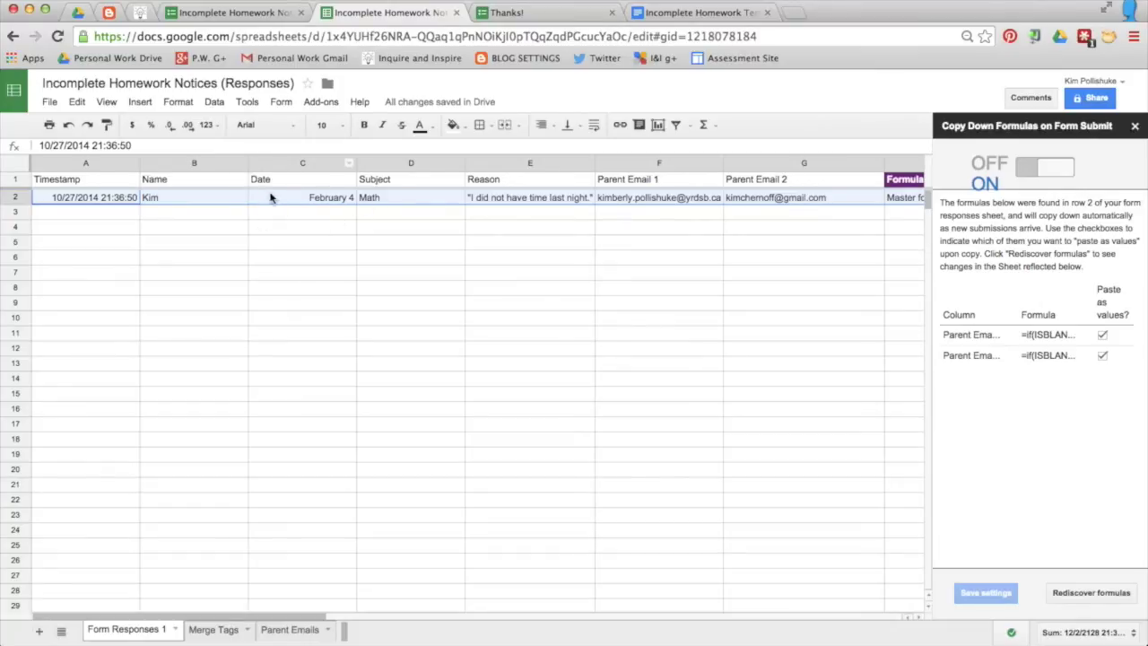
pyautogui.hscroll(3, 425, 259)
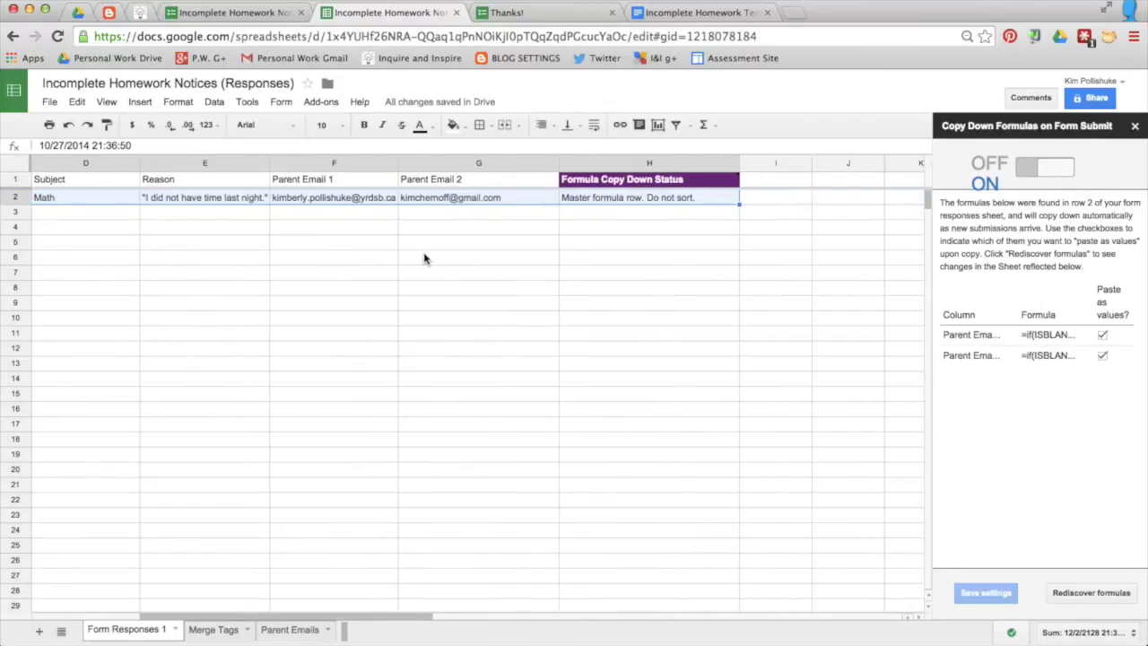
pyautogui.click(1136, 130)
# Step: Search the add-on store for autoCrat to confirm it is installed, then show its Add-ons entry
pyautogui.hscroll(-3, 784, 317)
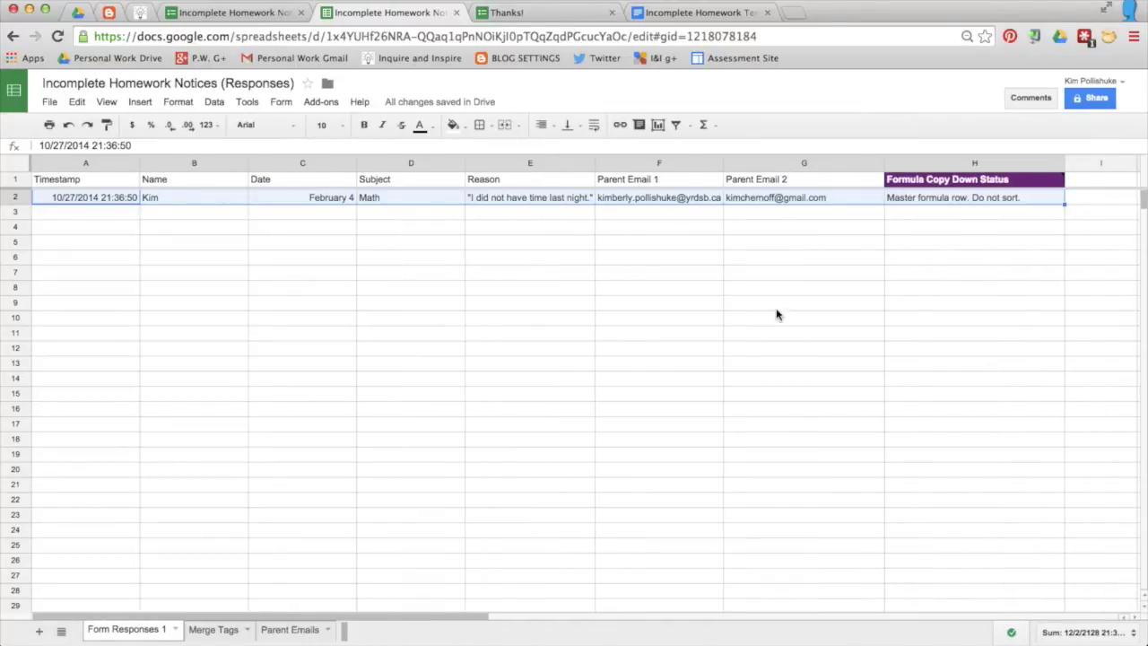
pyautogui.click(318, 104)
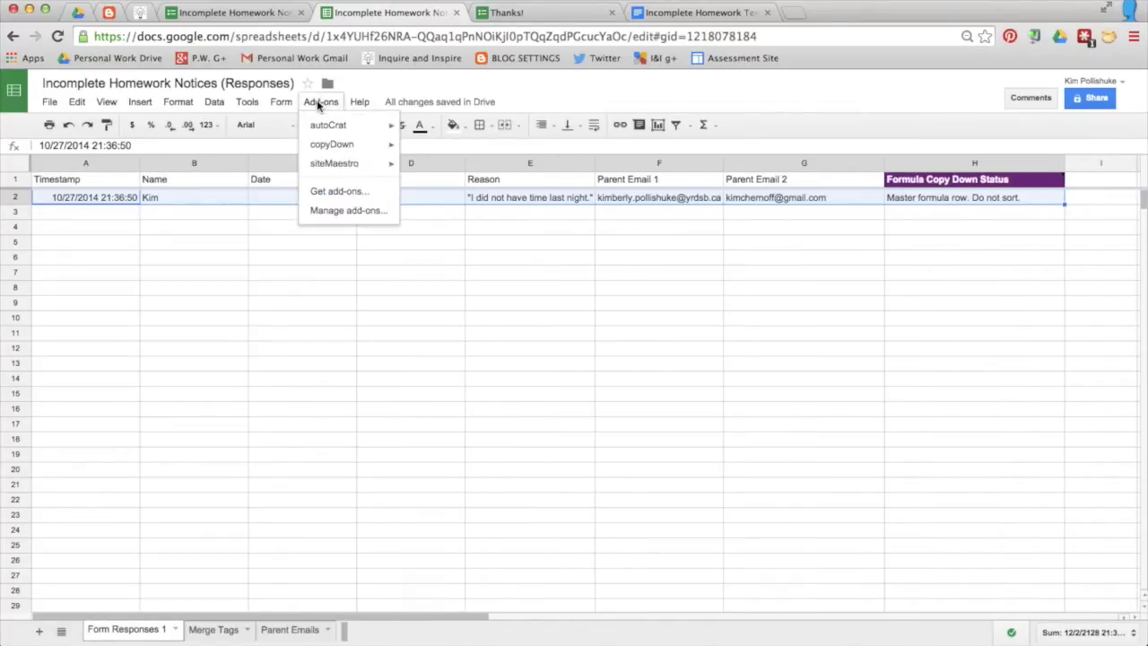
pyautogui.click(342, 190)
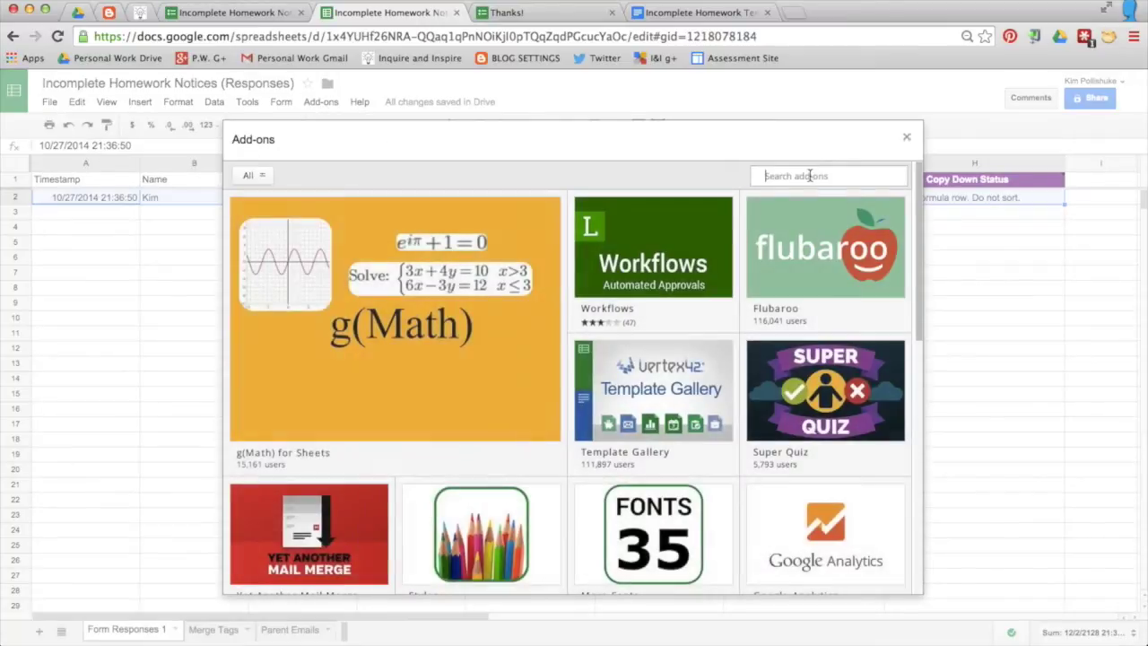
pyautogui.write('AUTOCRAT')
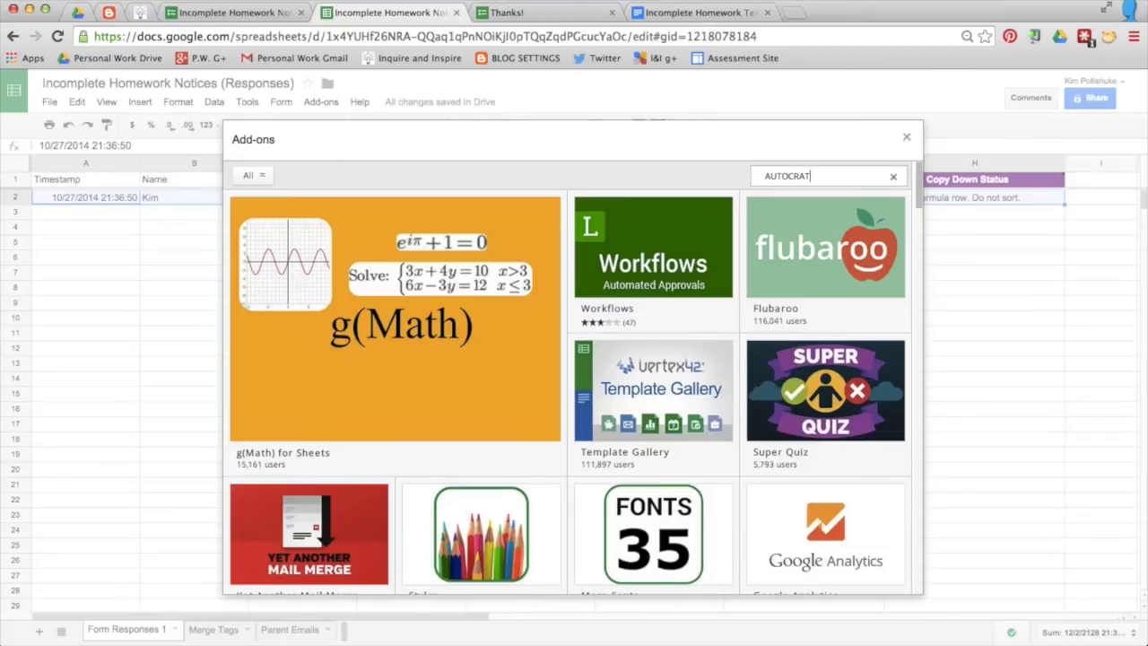
pyautogui.press('Return')
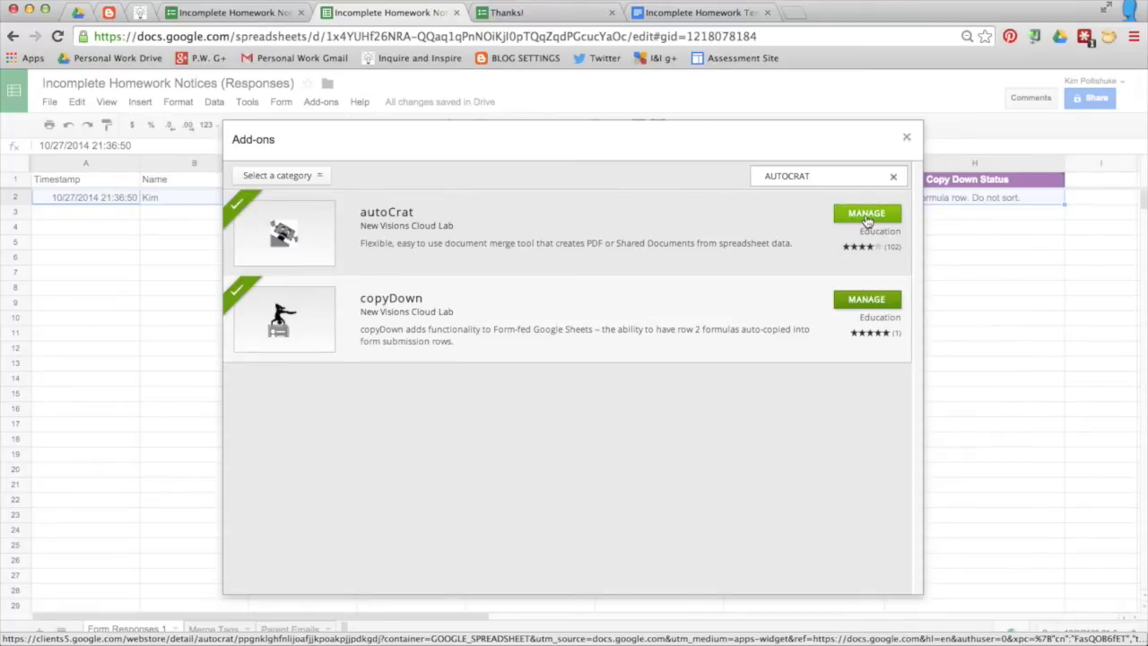
pyautogui.click(907, 139)
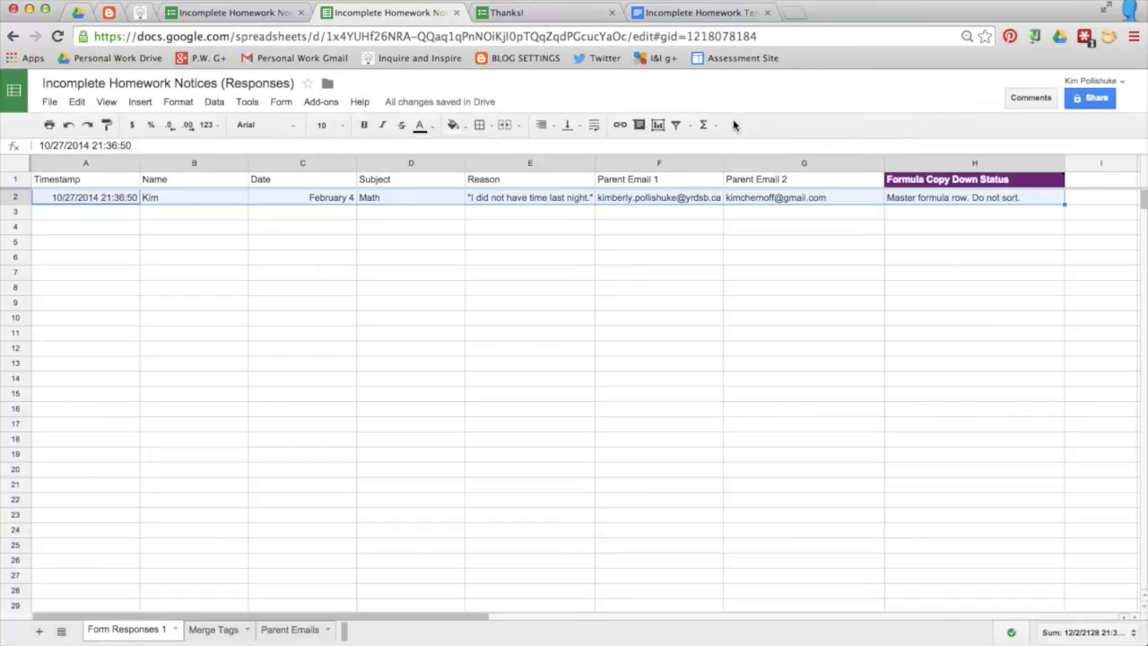
pyautogui.click(322, 103)
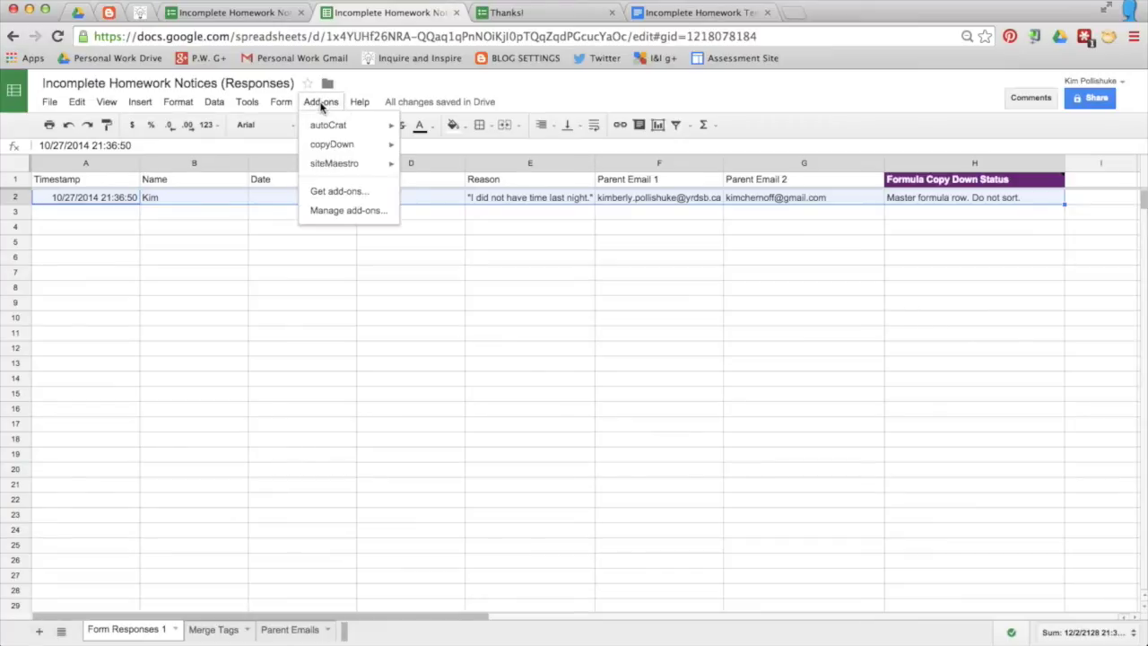
pyautogui.moveTo(327, 132)
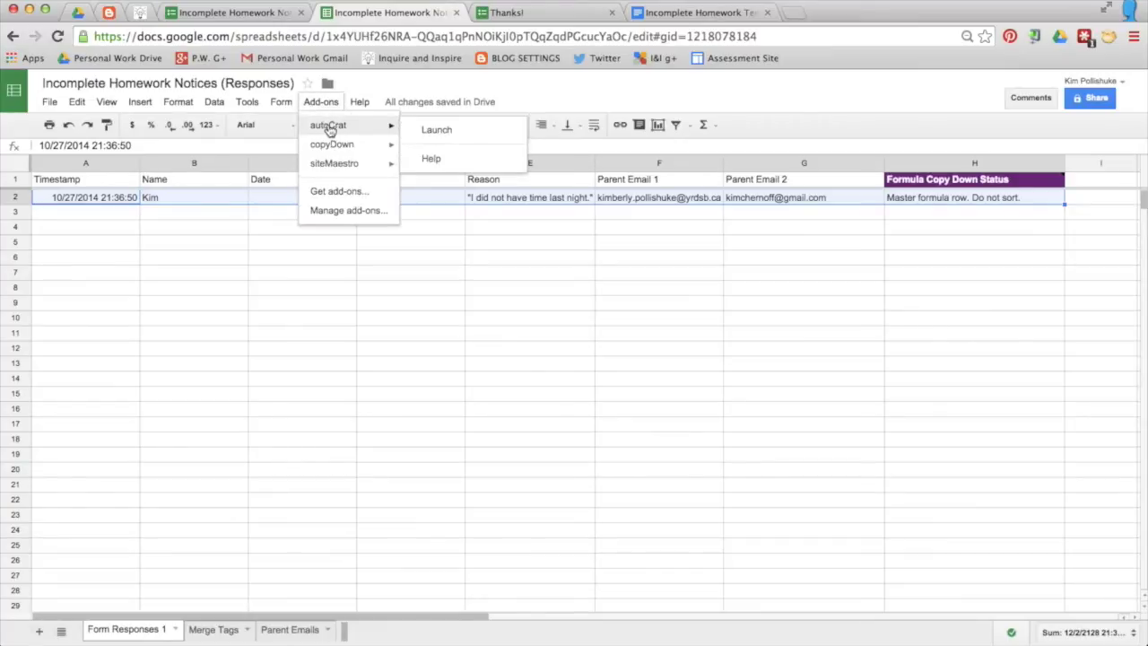
# Step: Create a new autoCrat merge job with the Incomplete Homework Template - for screencast Doc from the Incomplete Homework Notices folder
pyautogui.click(441, 133)
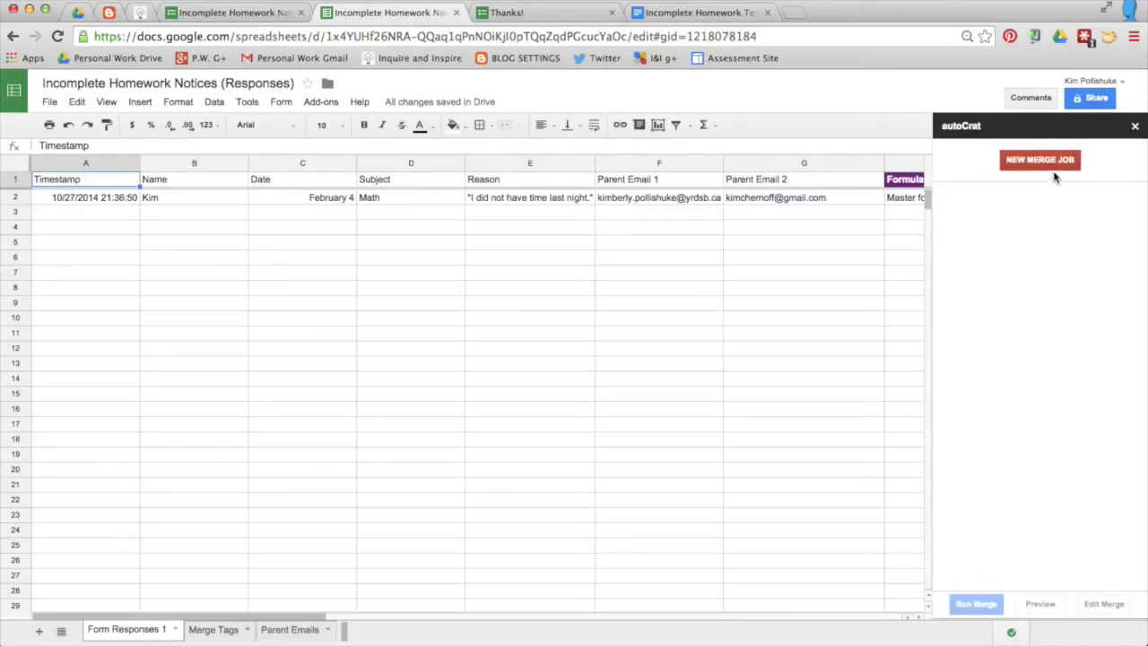
pyautogui.click(1044, 161)
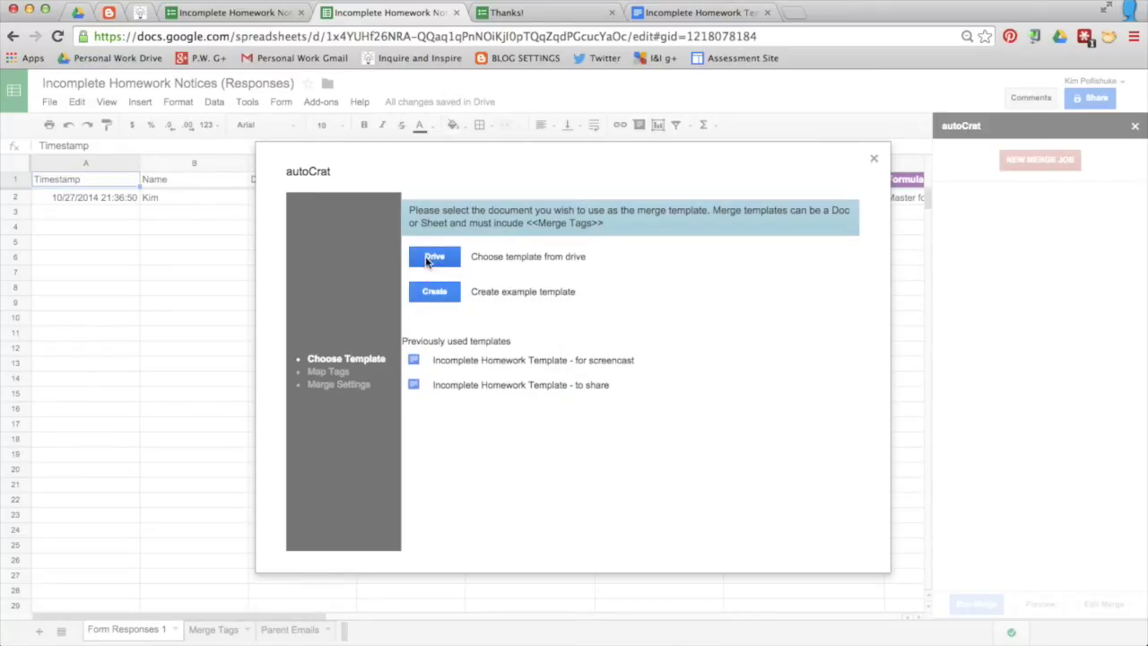
pyautogui.click(434, 257)
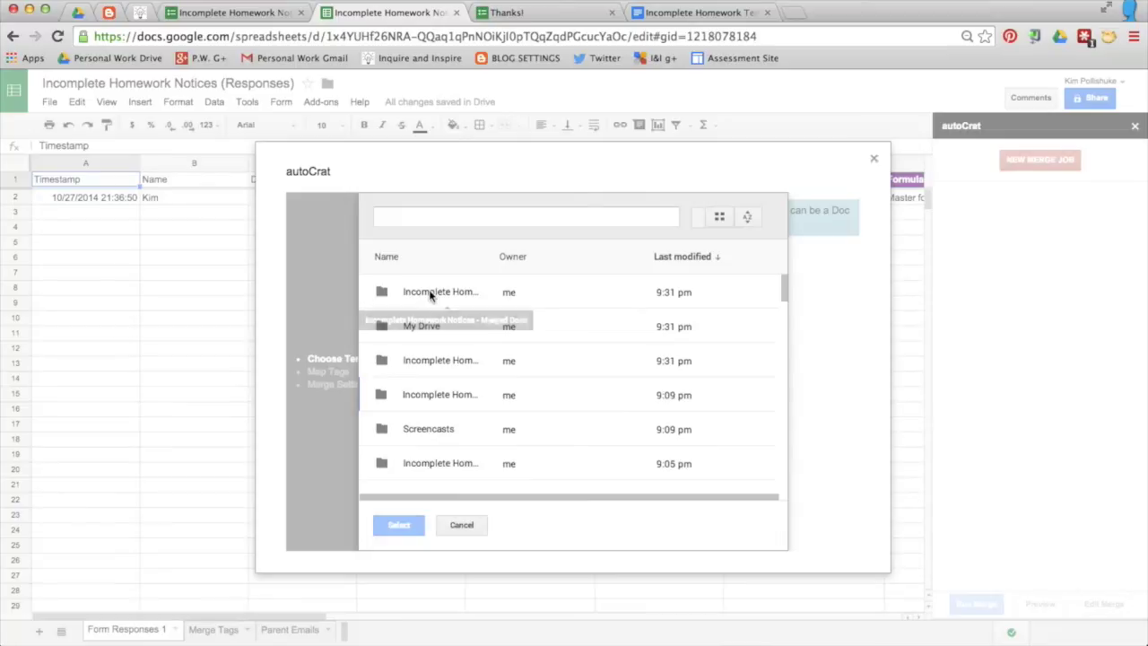
pyautogui.doubleClick(444, 360)
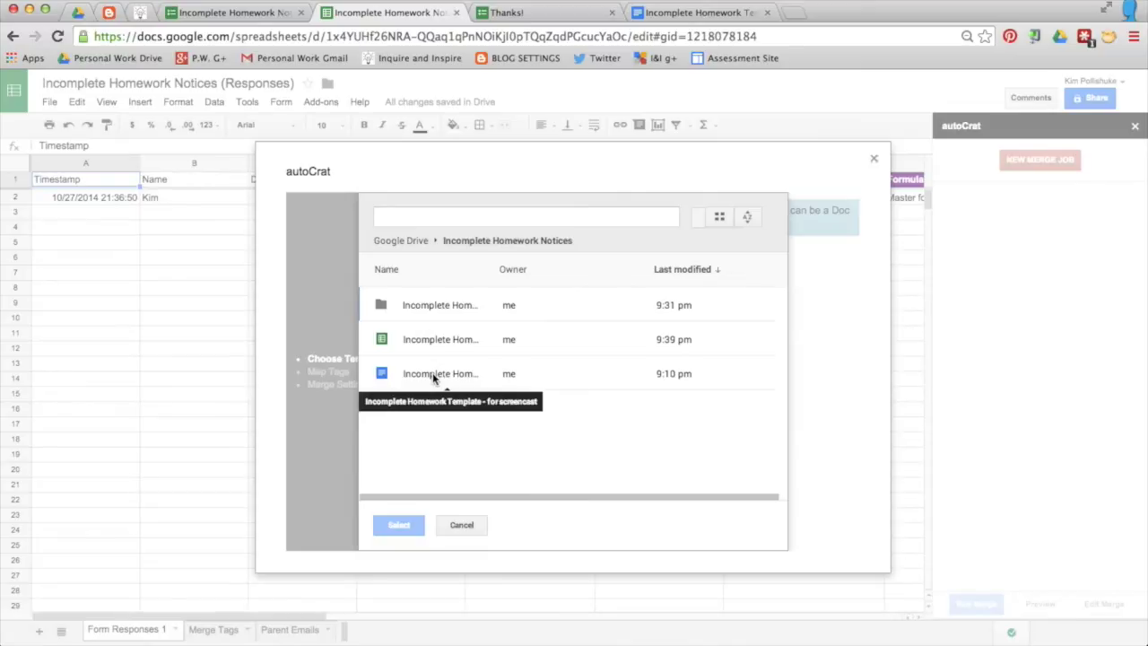
pyautogui.click(433, 372)
pyautogui.click(401, 524)
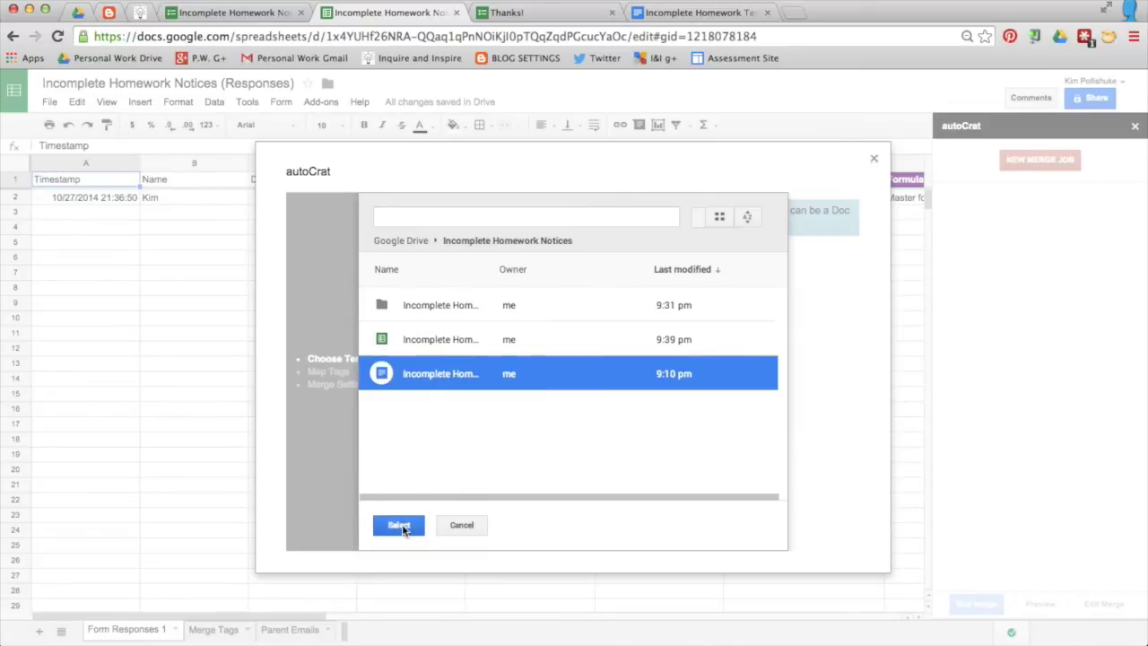
pyautogui.click(544, 367)
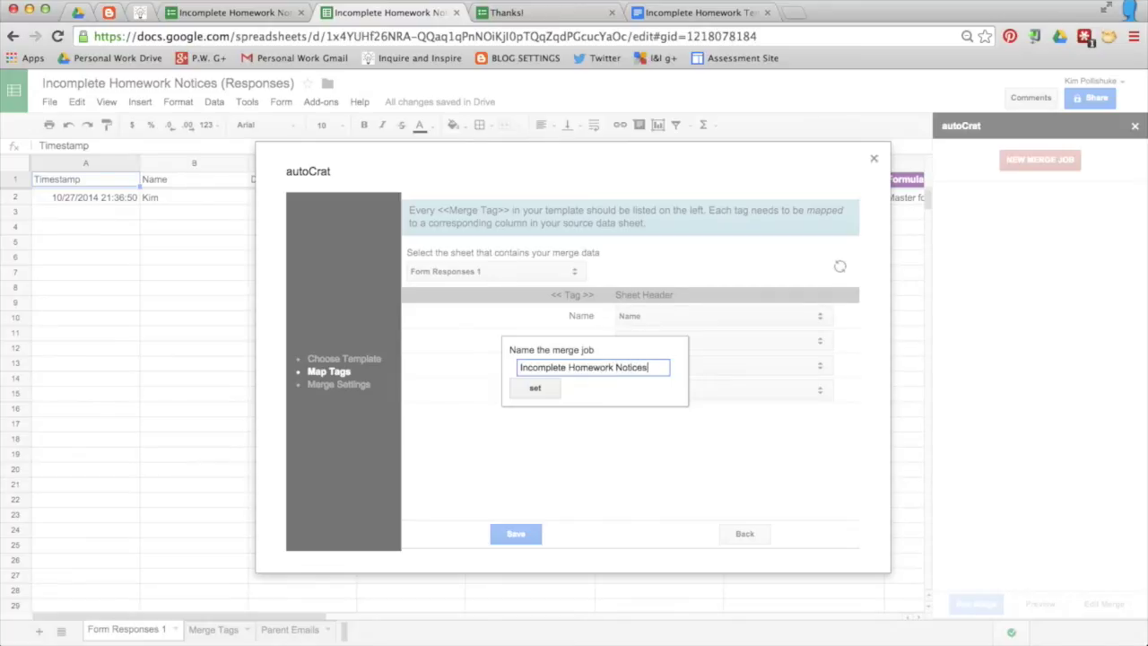
# Step: Set the job name, check the Name, Date, Subject and Reason tag columns against the template, and save
pyautogui.click(536, 389)
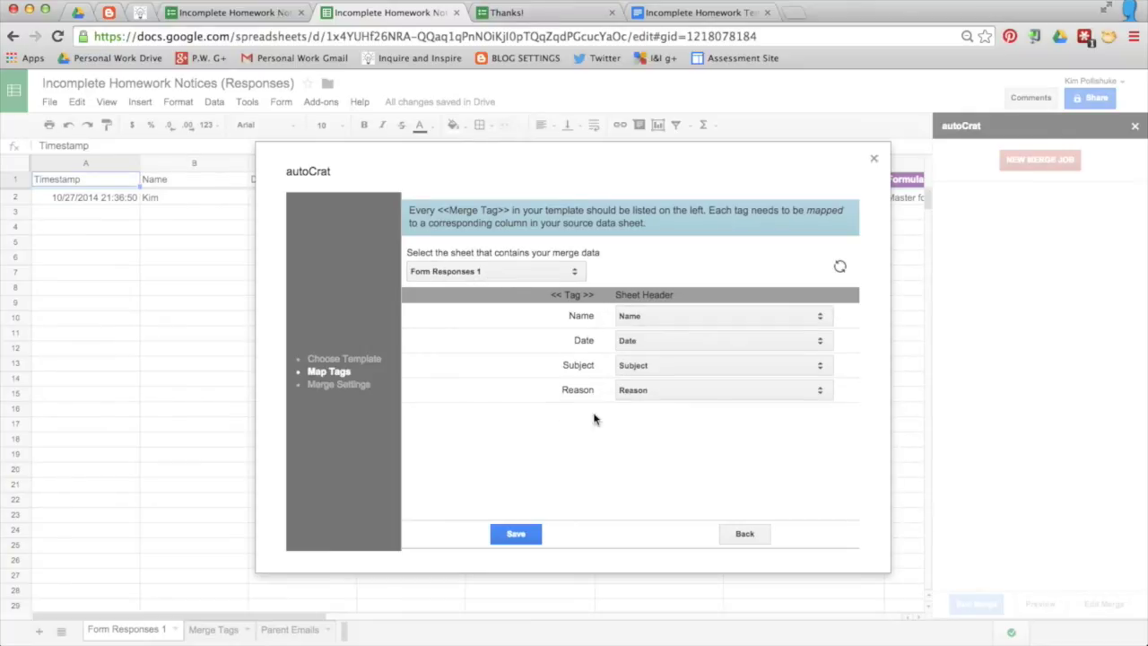
pyautogui.click(684, 13)
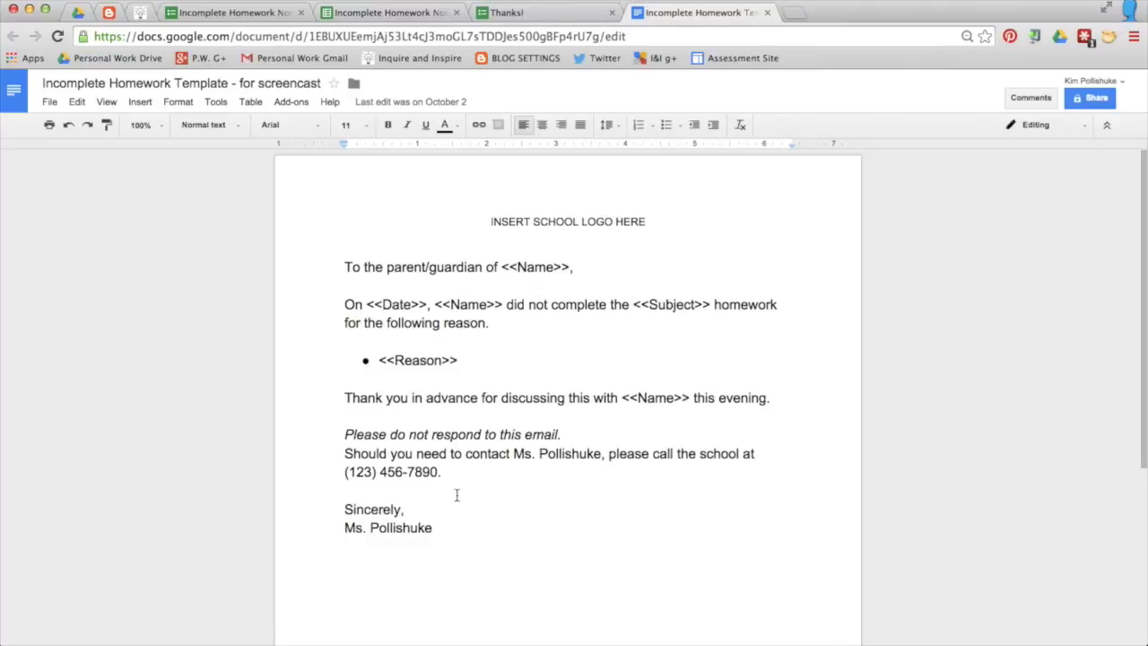
pyautogui.click(386, 12)
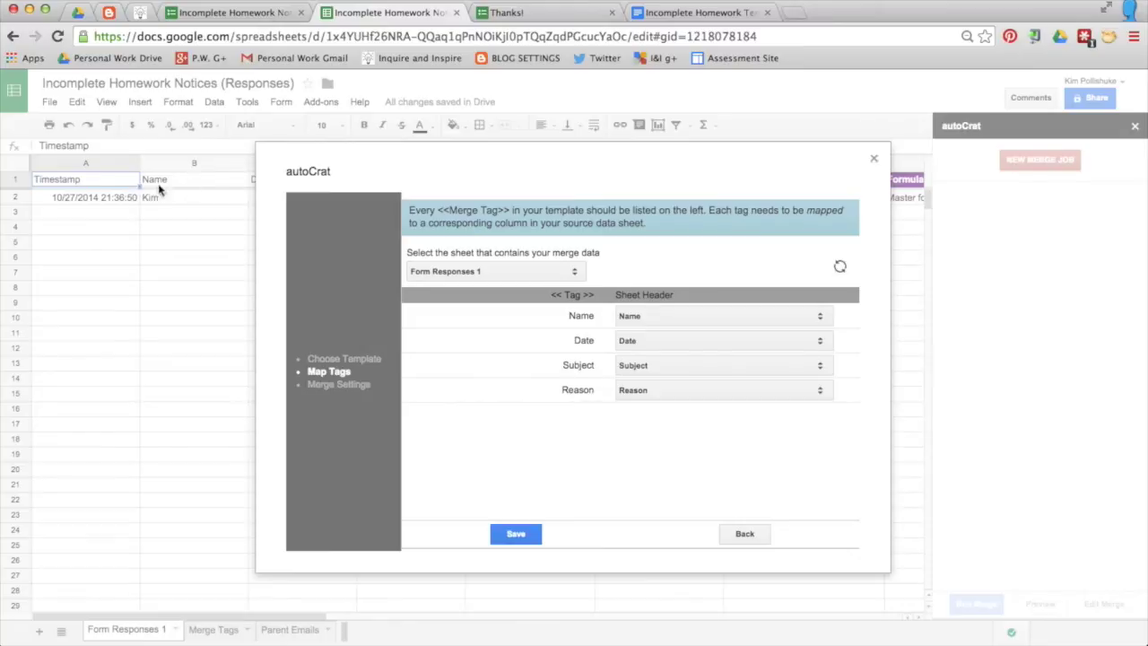
pyautogui.click(825, 319)
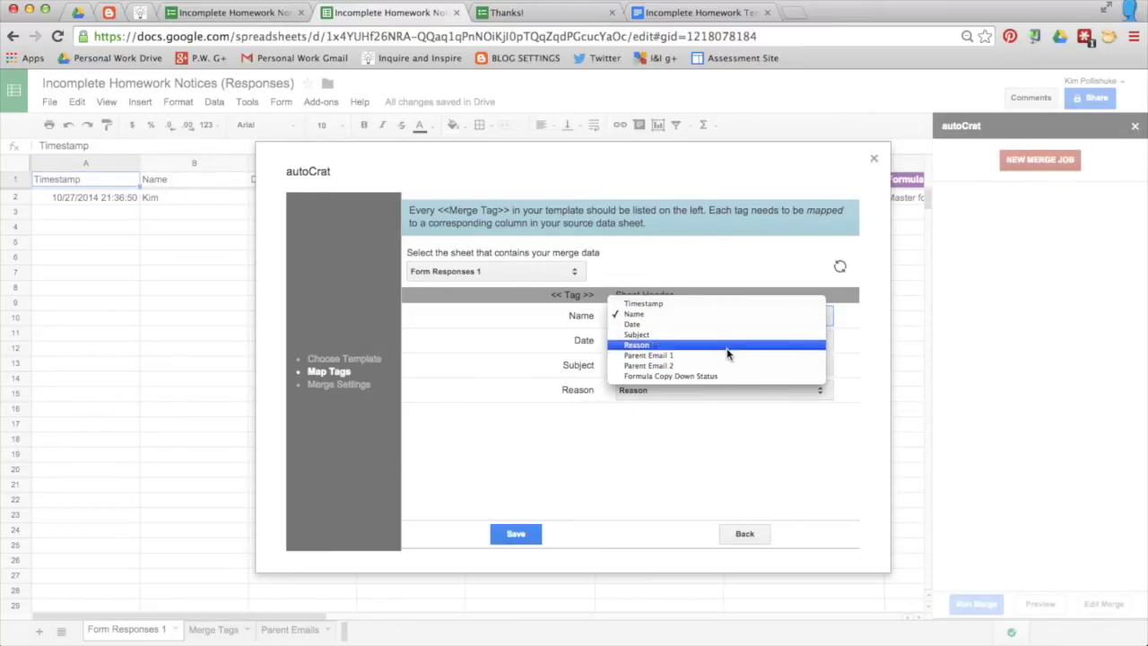
pyautogui.click(732, 316)
pyautogui.click(524, 530)
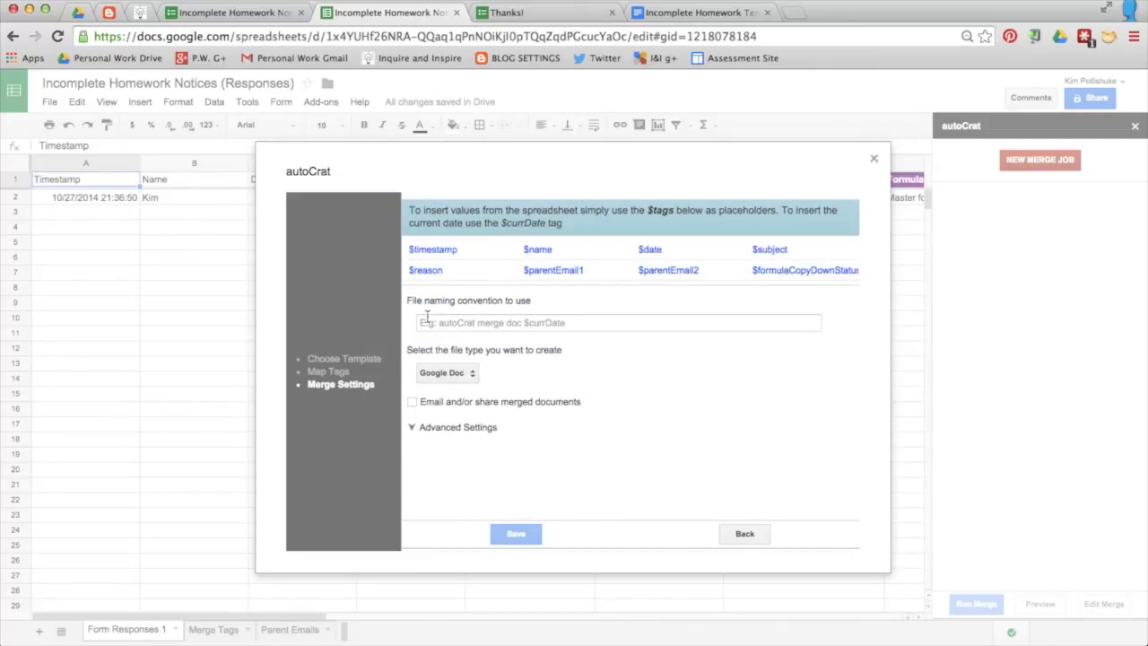
# Step: Set the merged file name pattern to '$name - Incomplete Homework Notice'
pyautogui.moveTo(556, 253); pyautogui.dragTo(523, 248)
pyautogui.press('super+c')
pyautogui.click(475, 326)
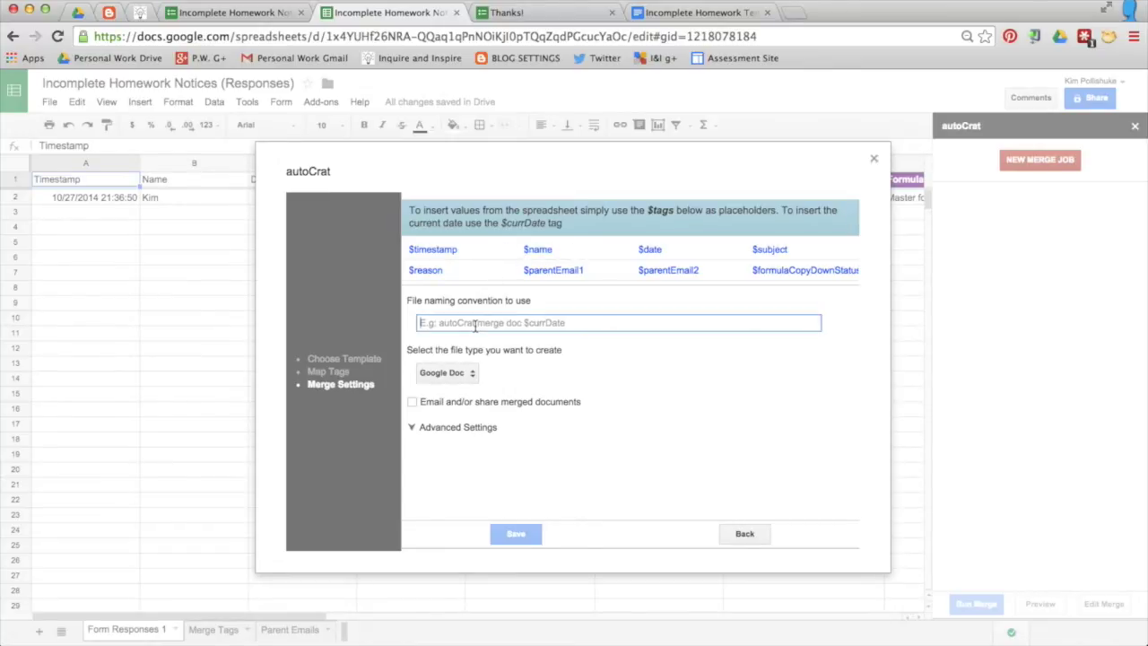
pyautogui.press('super+v')
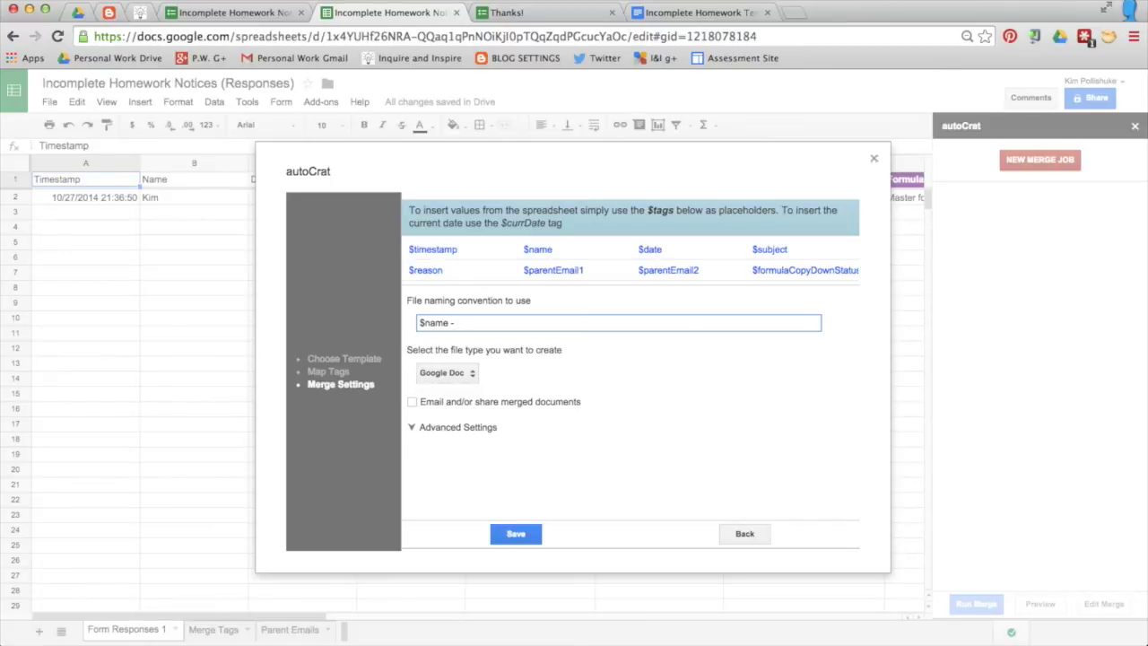
pyautogui.write('mplete Homework Notice')
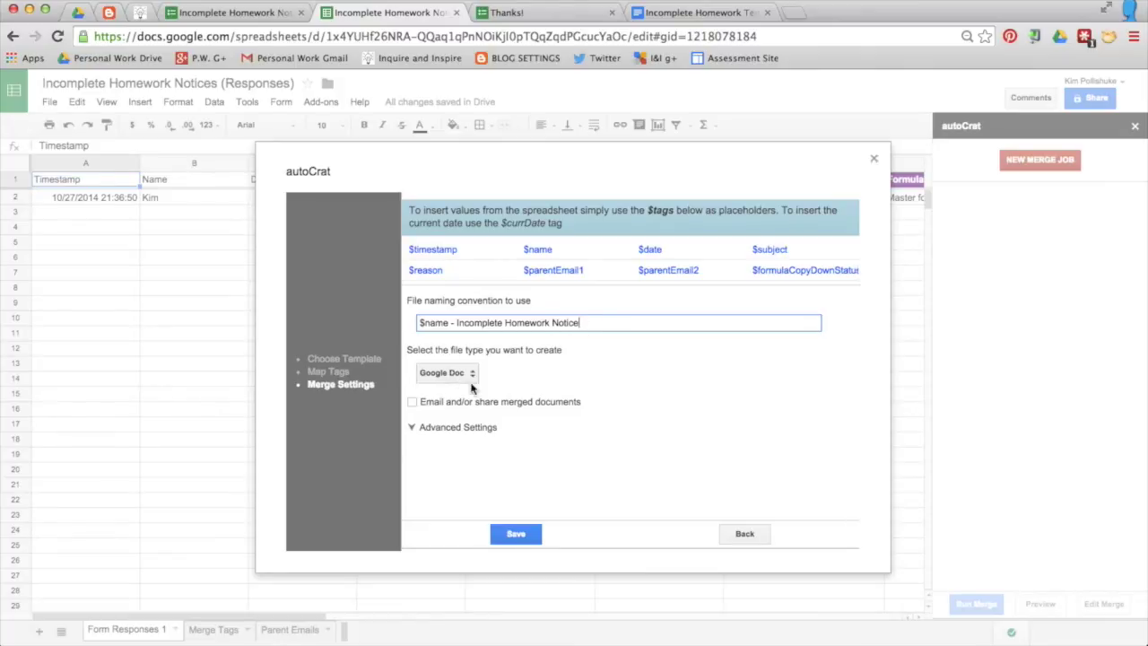
# Step: Email merged docs to $parentEmail1 and $parentEmail2 with subject '$name - Incomplete Homework Notice'
pyautogui.click(412, 403)
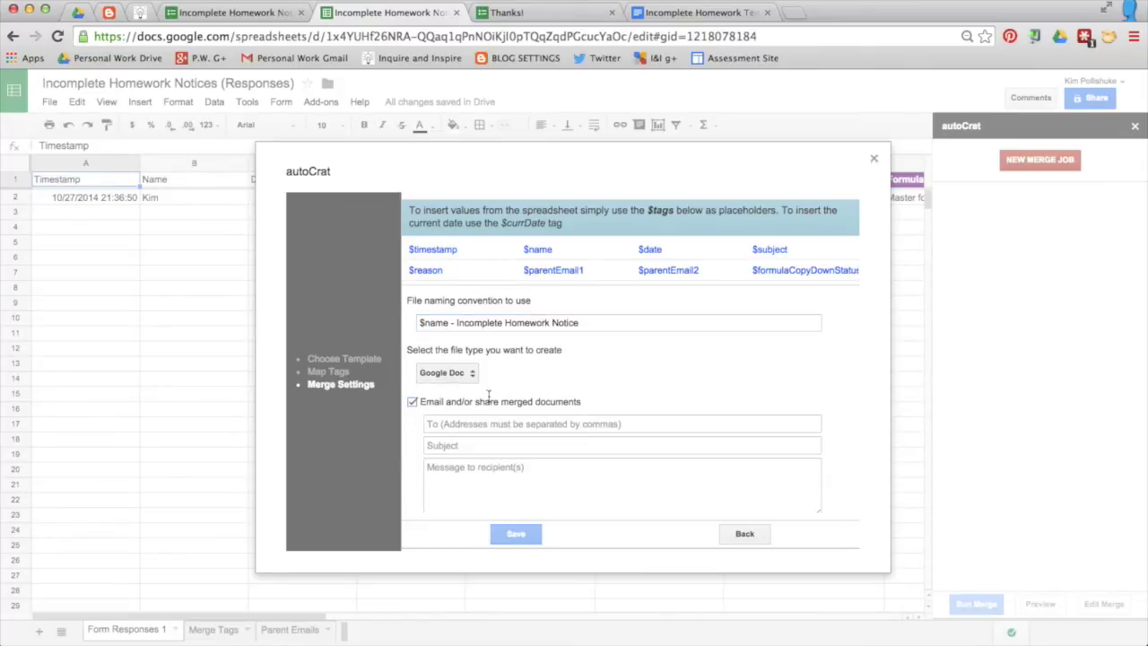
pyautogui.moveTo(585, 271); pyautogui.dragTo(527, 273)
pyautogui.hotkey('ctrl', 'c')
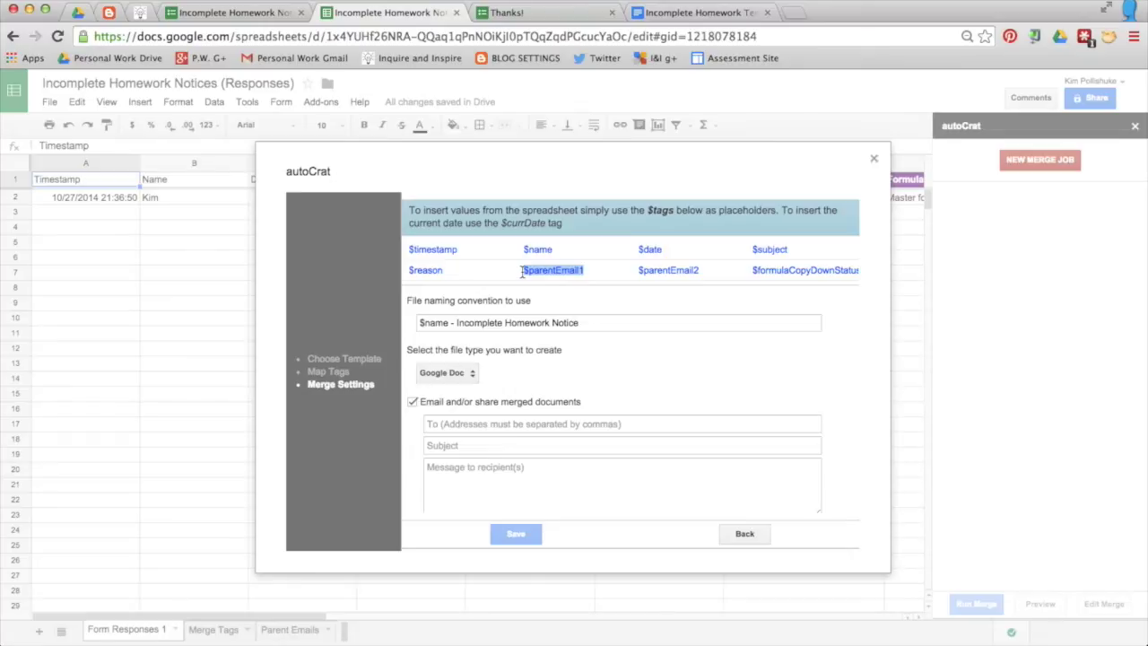
pyautogui.click(473, 423)
pyautogui.hotkey('ctrl', 'v')
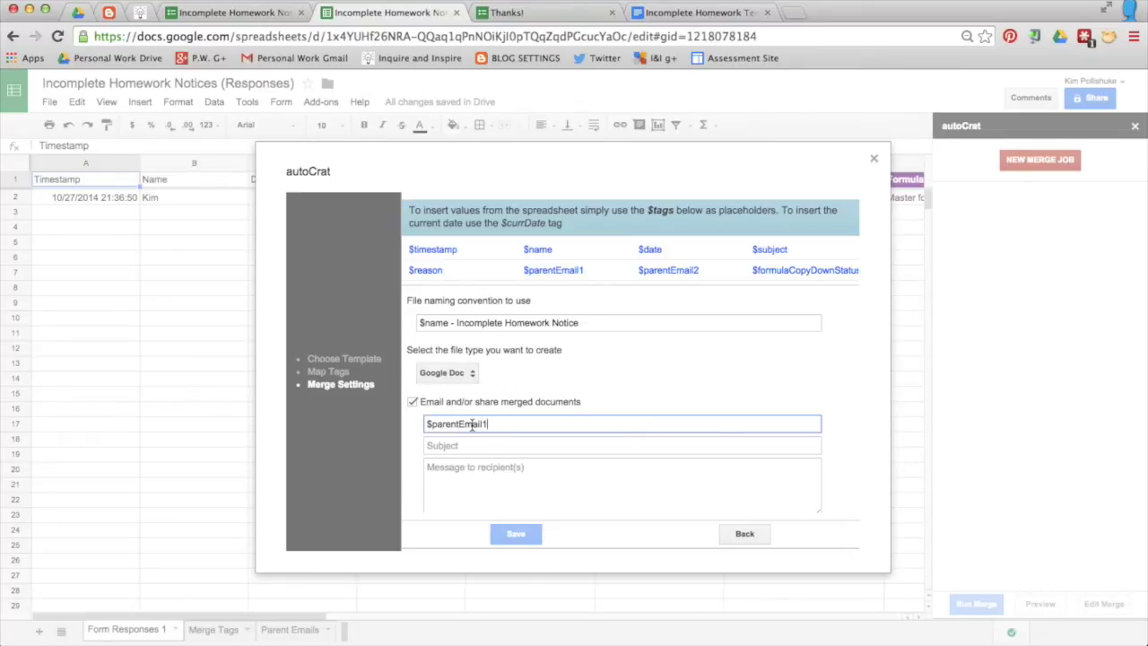
pyautogui.write(',')
pyautogui.moveTo(700, 270); pyautogui.dragTo(637, 271)
pyautogui.hotkey('ctrl', 'c')
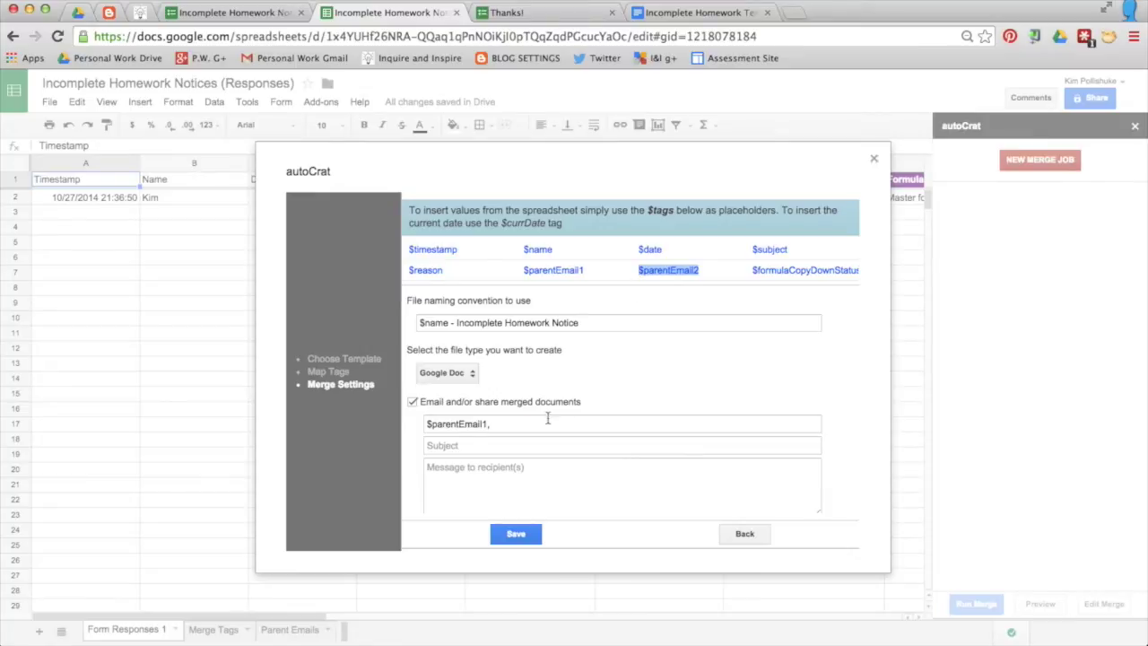
pyautogui.click(547, 424)
pyautogui.hotkey('ctrl', 'v')
pyautogui.moveTo(586, 322); pyautogui.dragTo(401, 323)
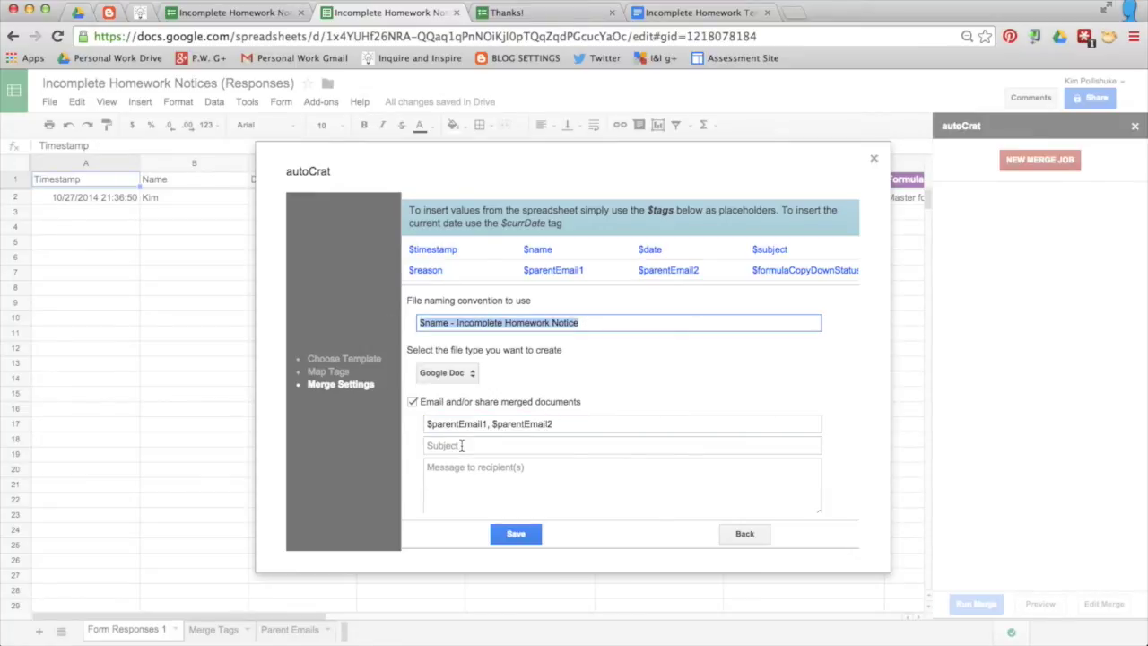
pyautogui.click(461, 446)
pyautogui.write('$name - Incomplete Homework Notice')
# Step: Write the message 'Attached, please find an incomplete homework notification for $name', signed 'Thank you,'
pyautogui.click(468, 487)
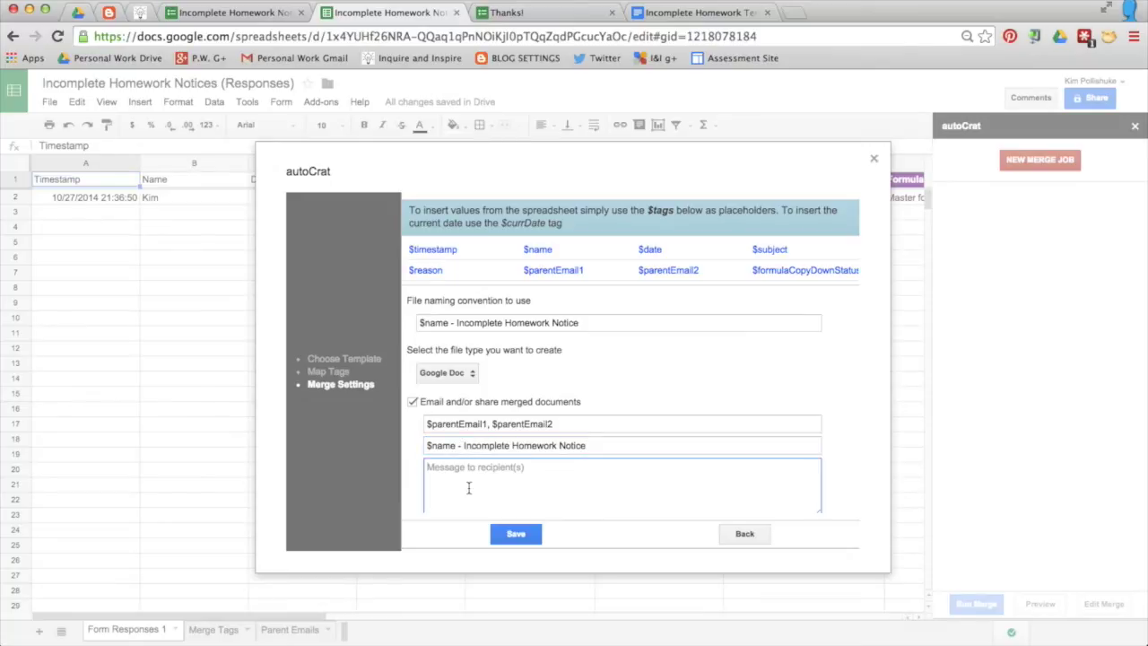
pyautogui.write('Attached, please find an incomplete hom')
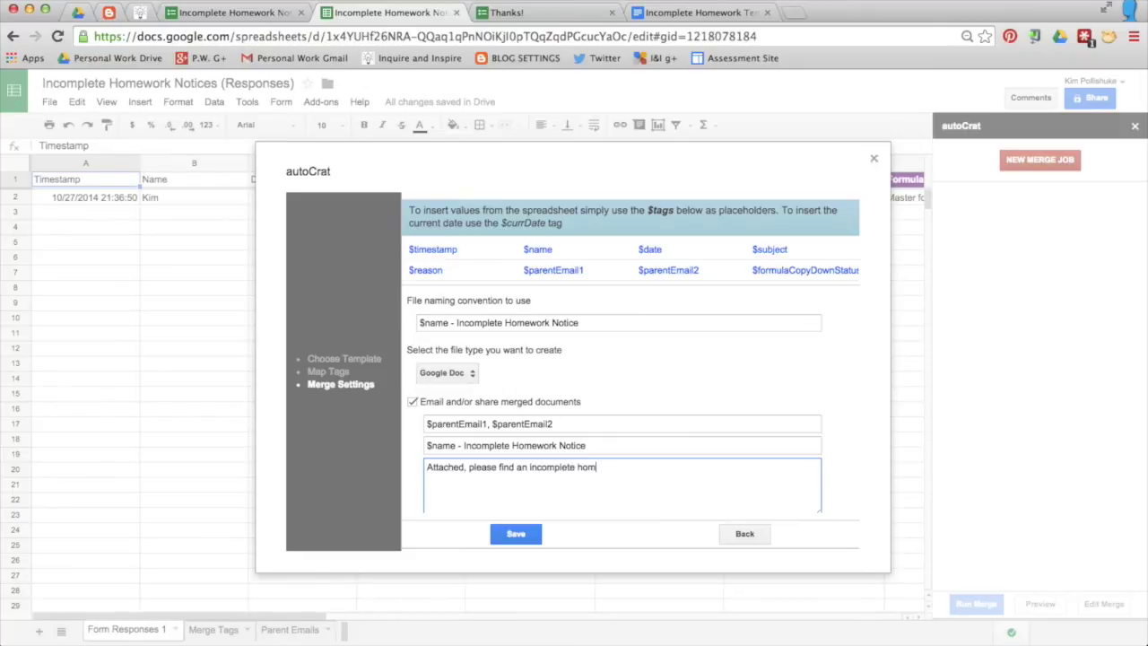
pyautogui.write('ework notification for')
pyautogui.moveTo(556, 249); pyautogui.dragTo(521, 249)
pyautogui.press('super+c')
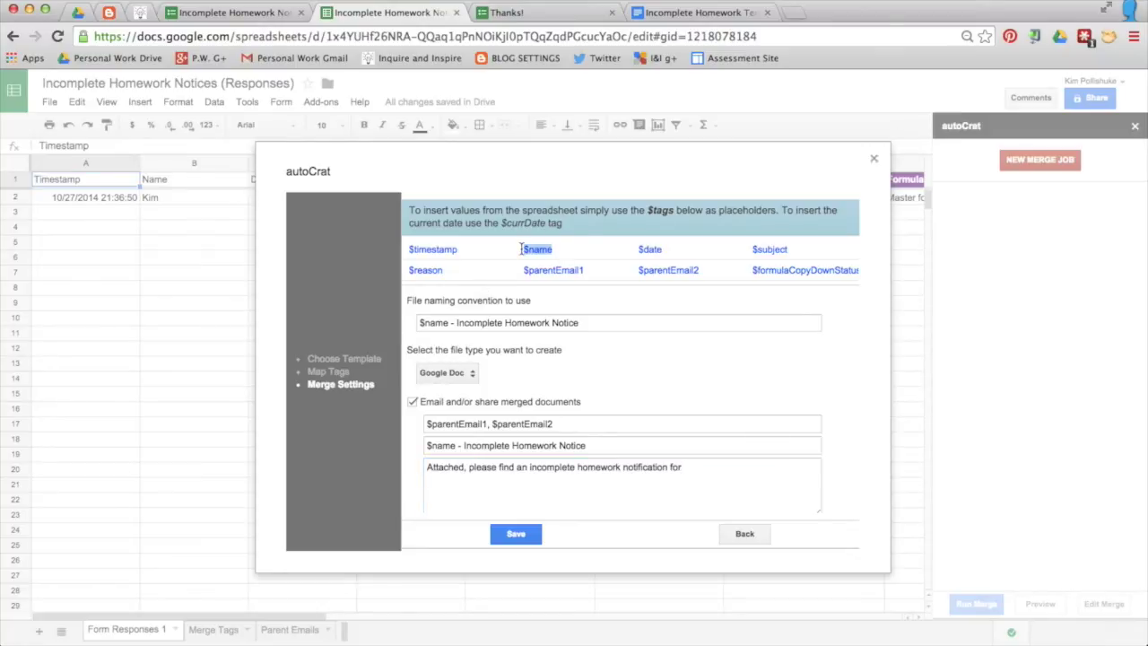
pyautogui.click(706, 466)
pyautogui.press('super+v')
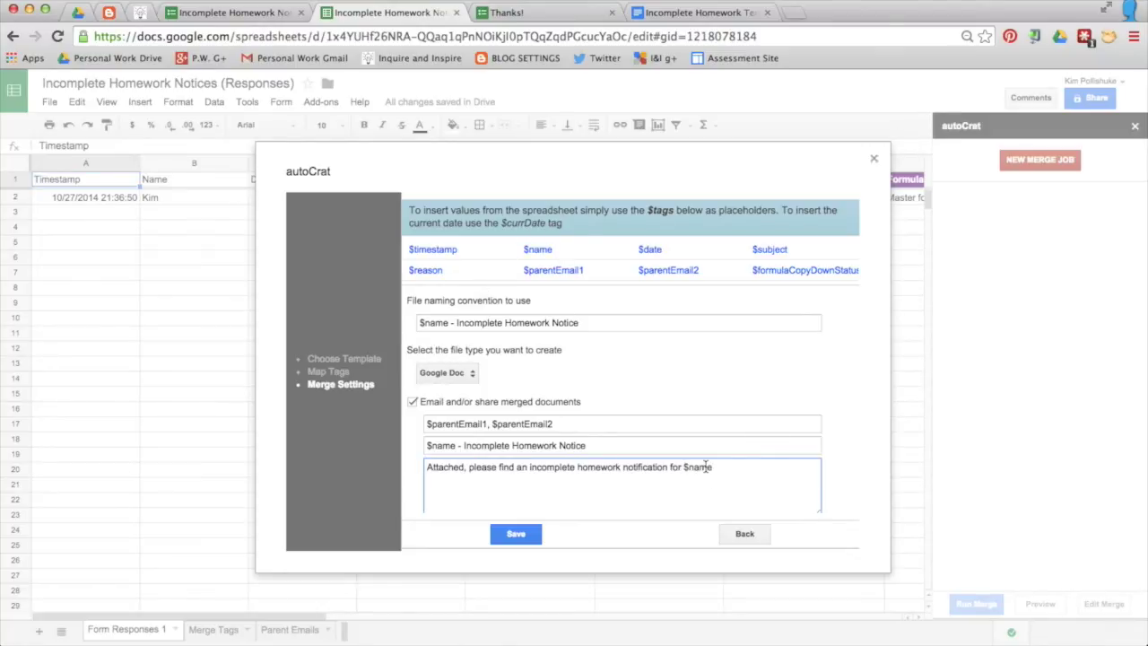
pyautogui.write('Please do not respond to t')
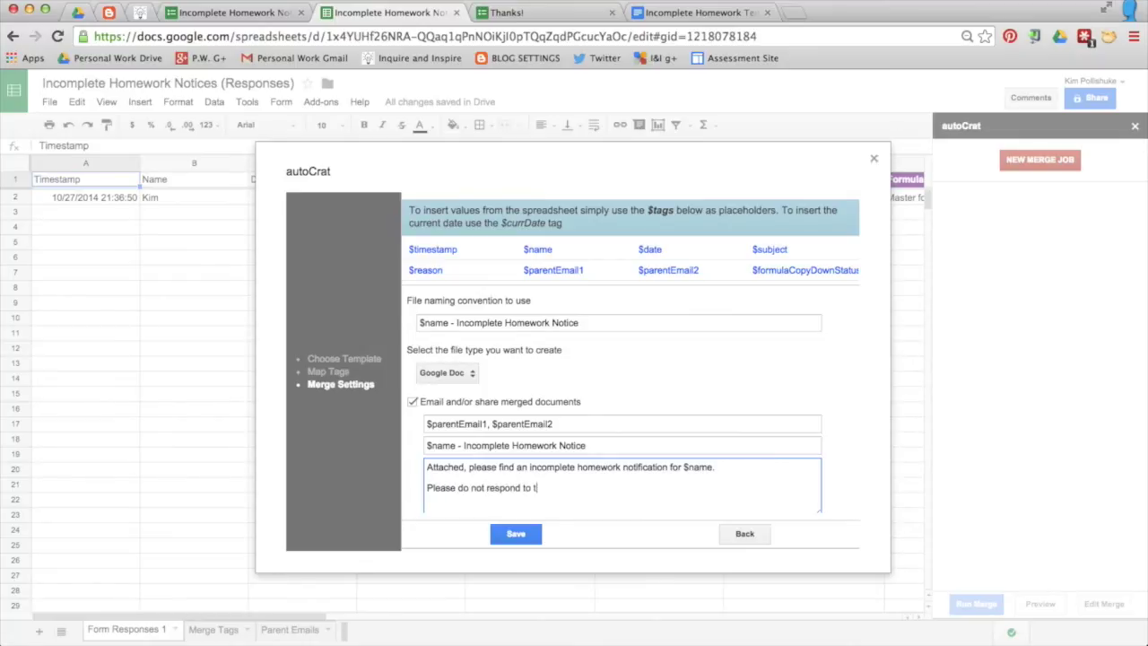
pyautogui.write('his email.')
pyautogui.press('Return')
pyautogui.press('Return')
pyautogui.write('Th')
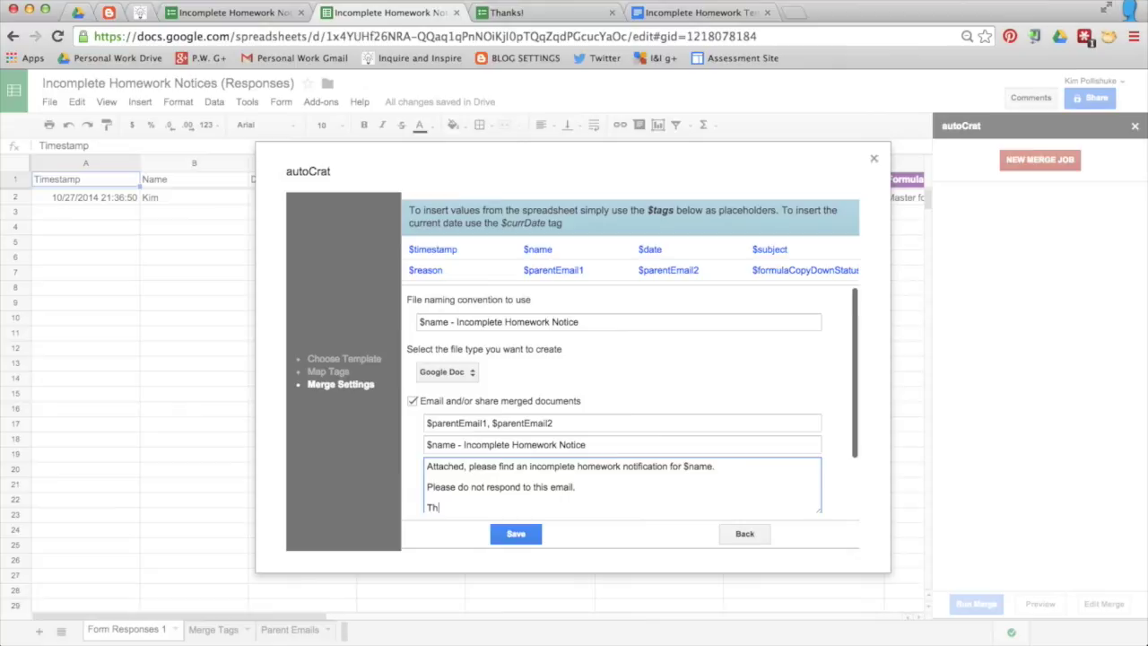
pyautogui.write('ank you,')
pyautogui.press('Return')
pyautogui.write('Ms. Pollishuke')
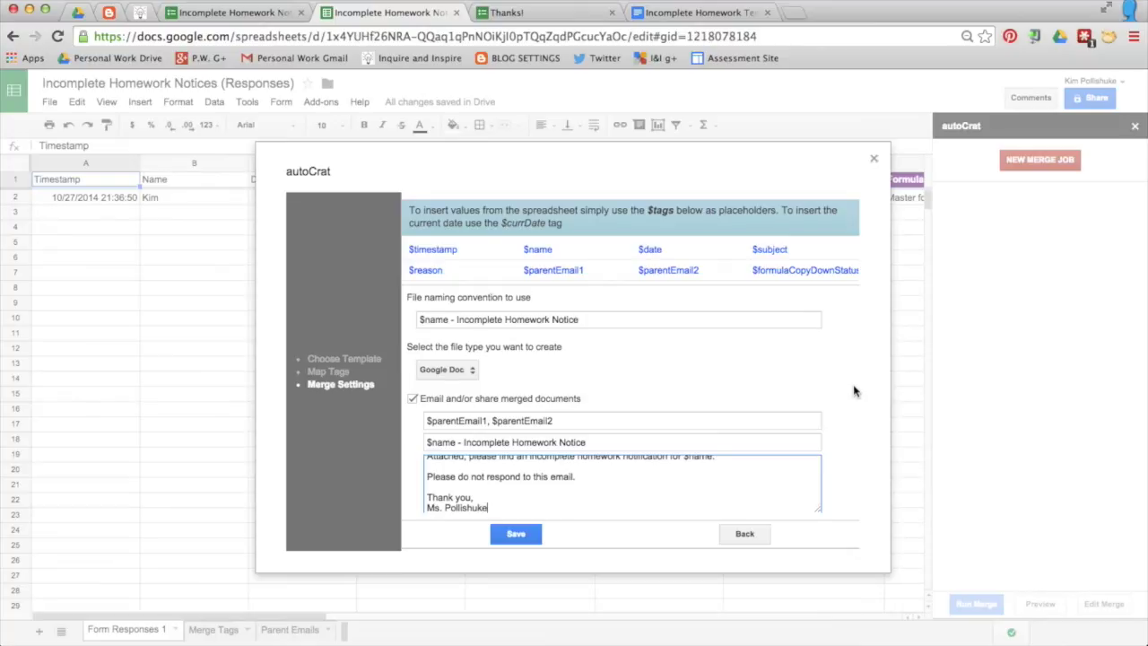
pyautogui.scroll(-2, 854, 399)
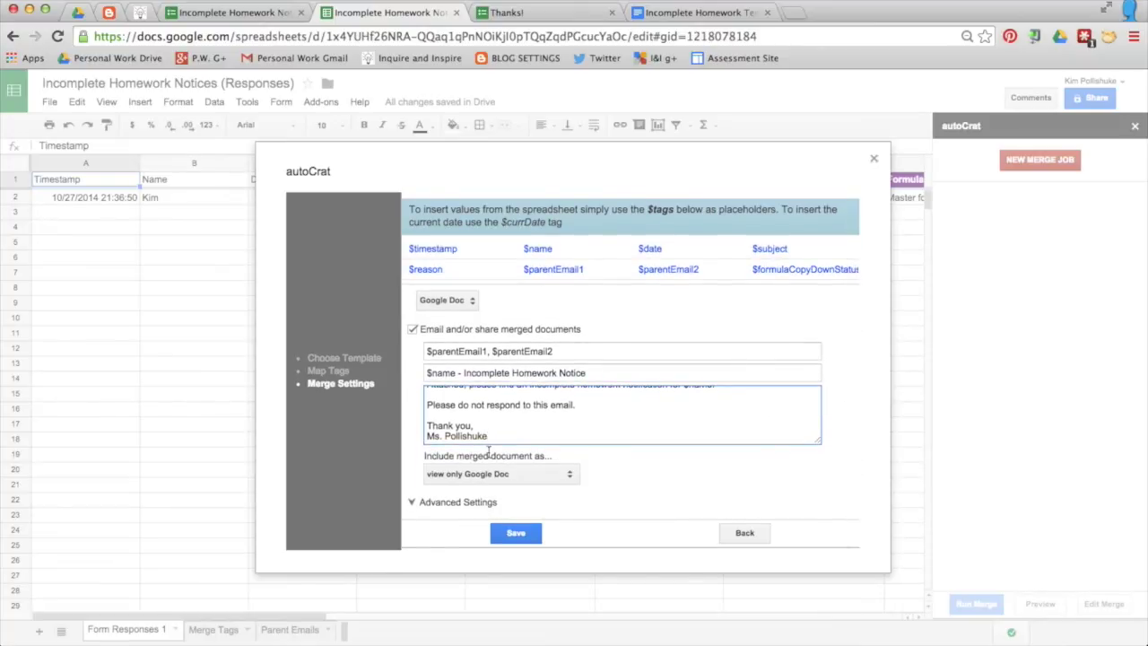
# Step: Attach merges as PDFs, save them to Incomplete Homework Notices - Merged Docs, run on form submit, and save
pyautogui.click(568, 473)
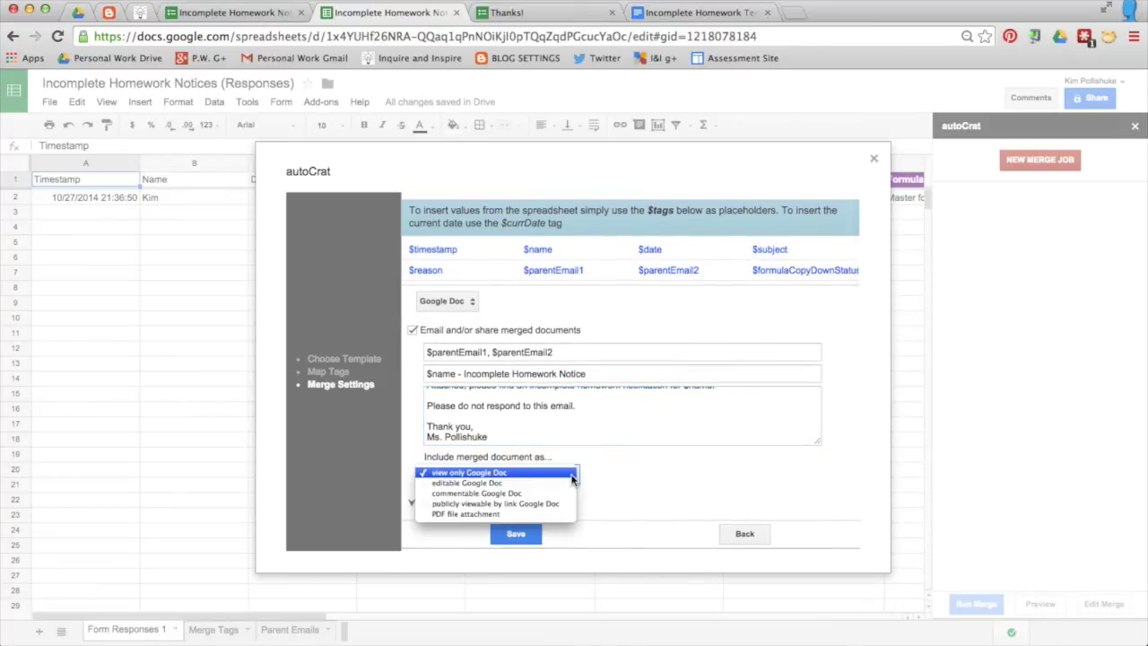
pyautogui.click(486, 515)
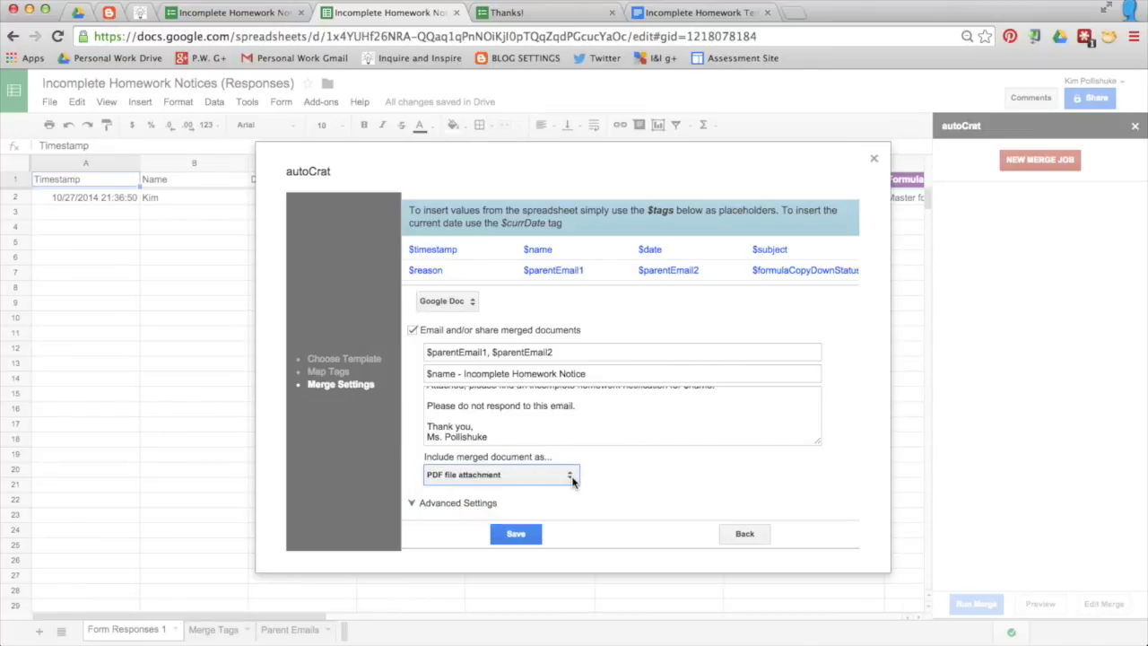
pyautogui.click(414, 506)
pyautogui.scroll(-3, 413, 506)
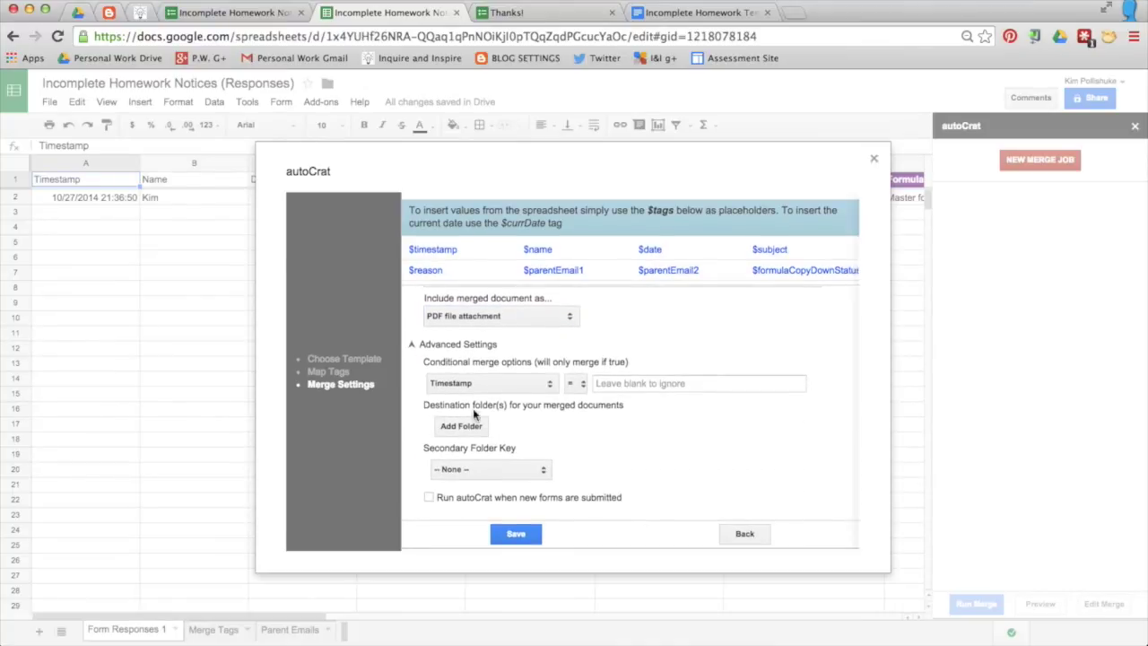
pyautogui.click(461, 427)
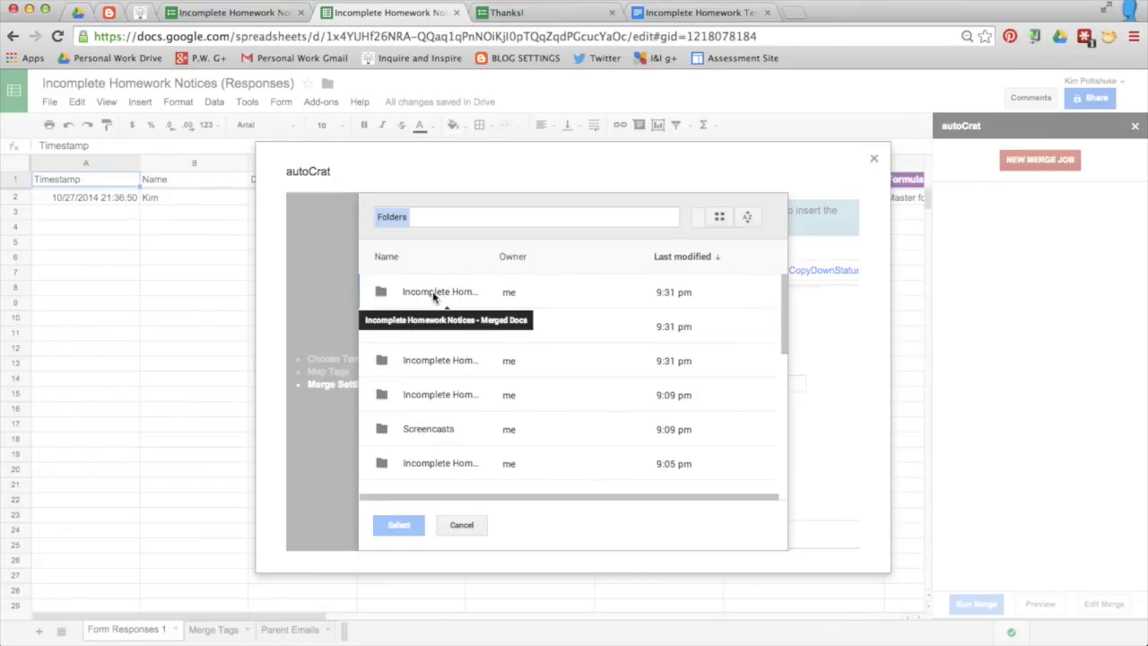
pyautogui.click(439, 293)
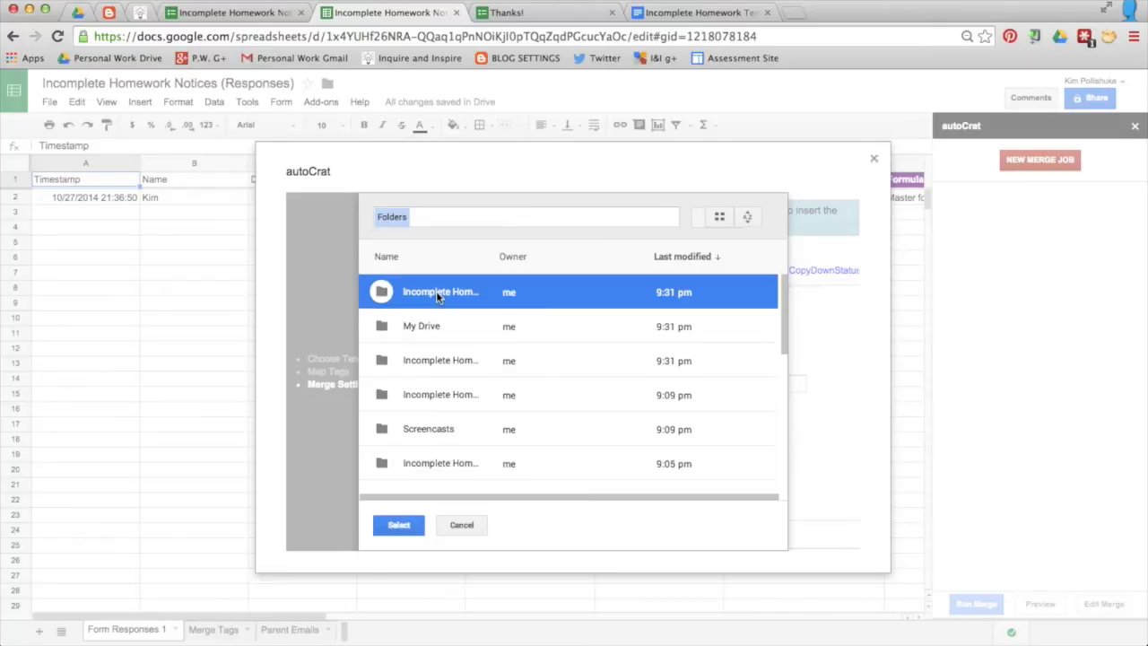
pyautogui.click(399, 528)
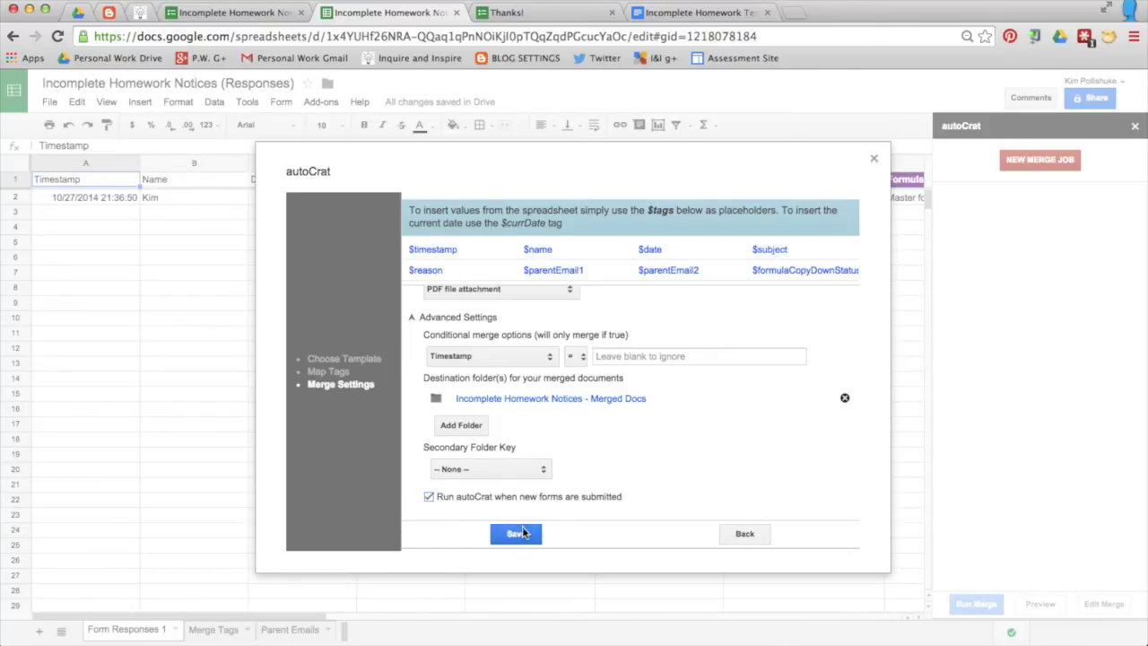
pyautogui.click(523, 533)
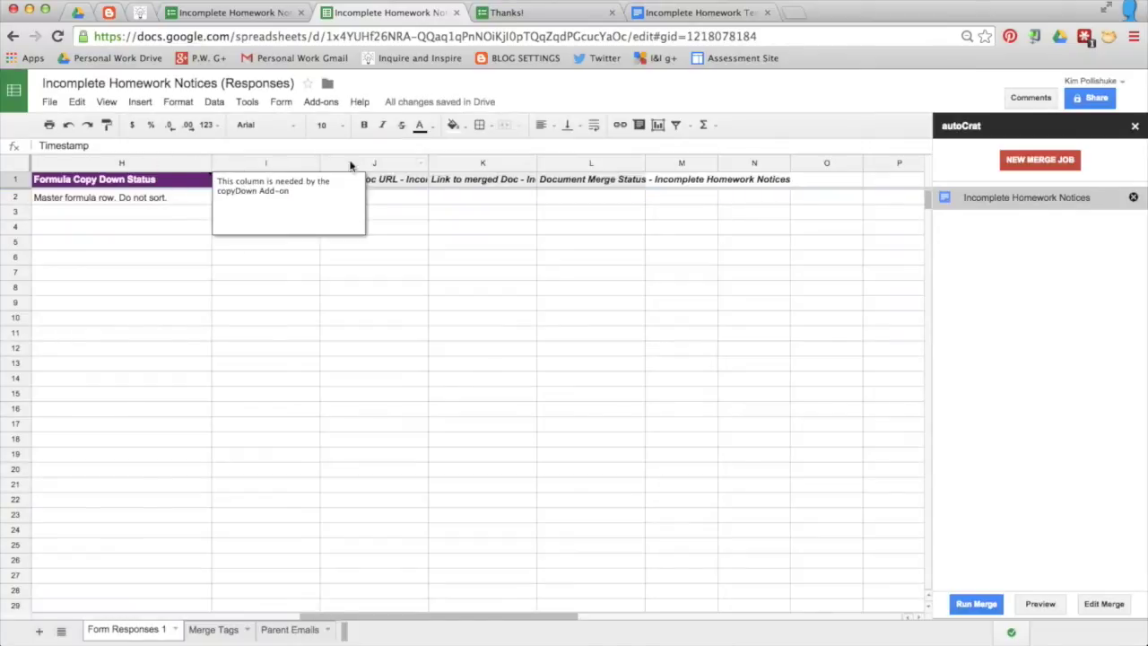
# Step: Run the merge and check the notice link recorded in cell K2
pyautogui.hscroll(-2, 728, 356)
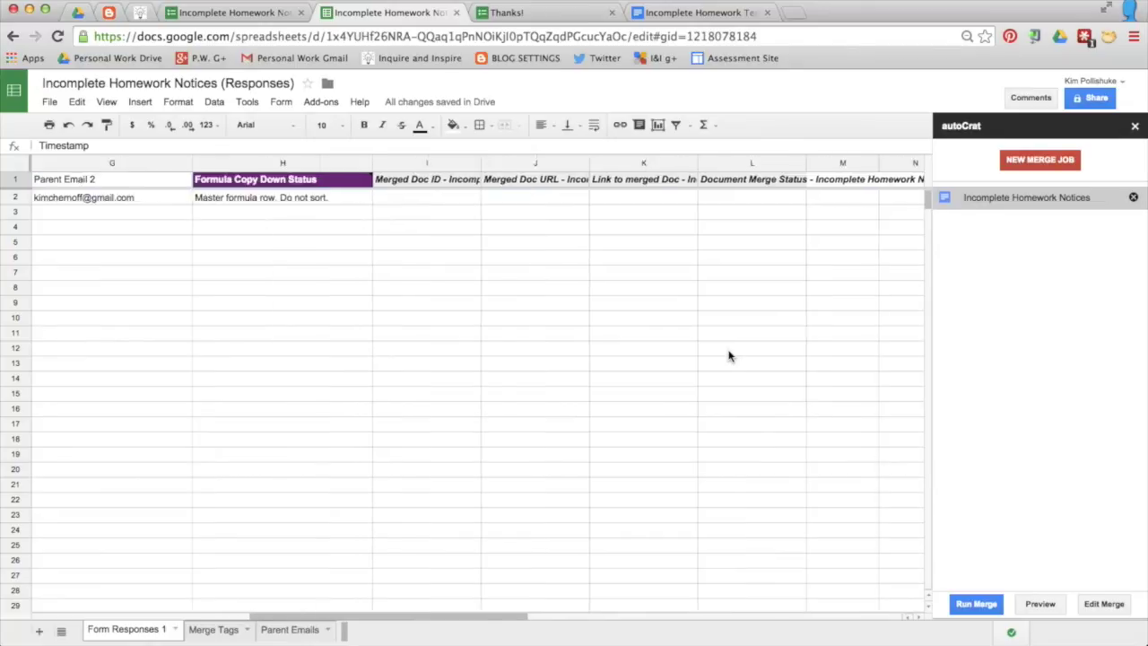
pyautogui.hscroll(-6, 728, 356)
pyautogui.hscroll(5, 728, 356)
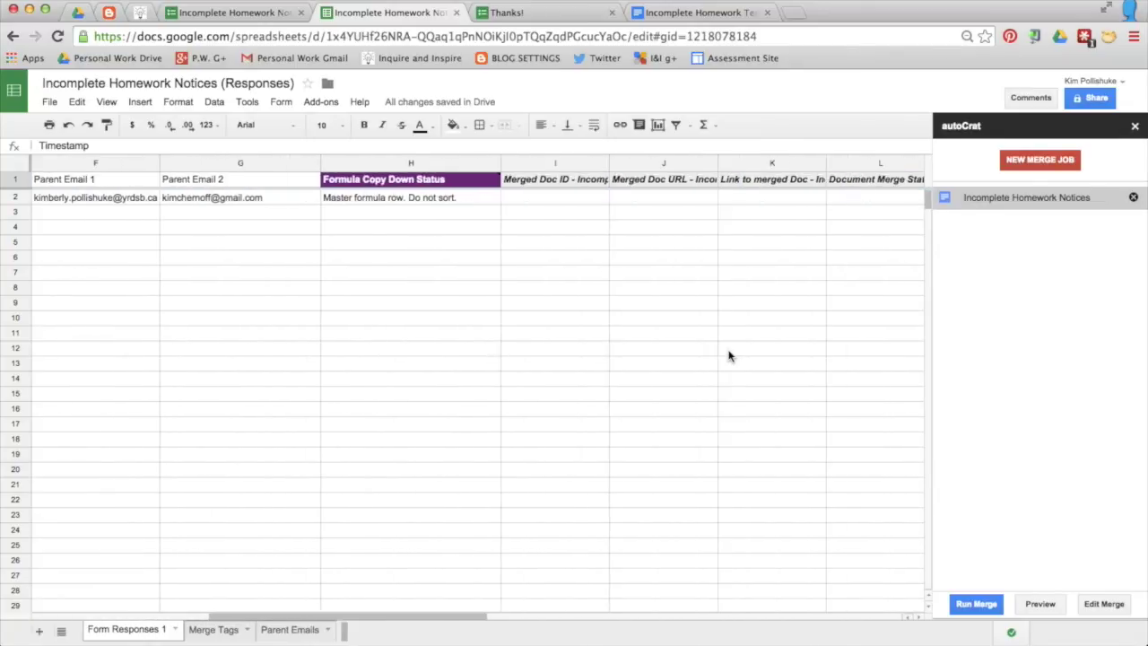
pyautogui.hscroll(1, 728, 356)
pyautogui.click(973, 604)
pyautogui.hscroll(1, 600, 479)
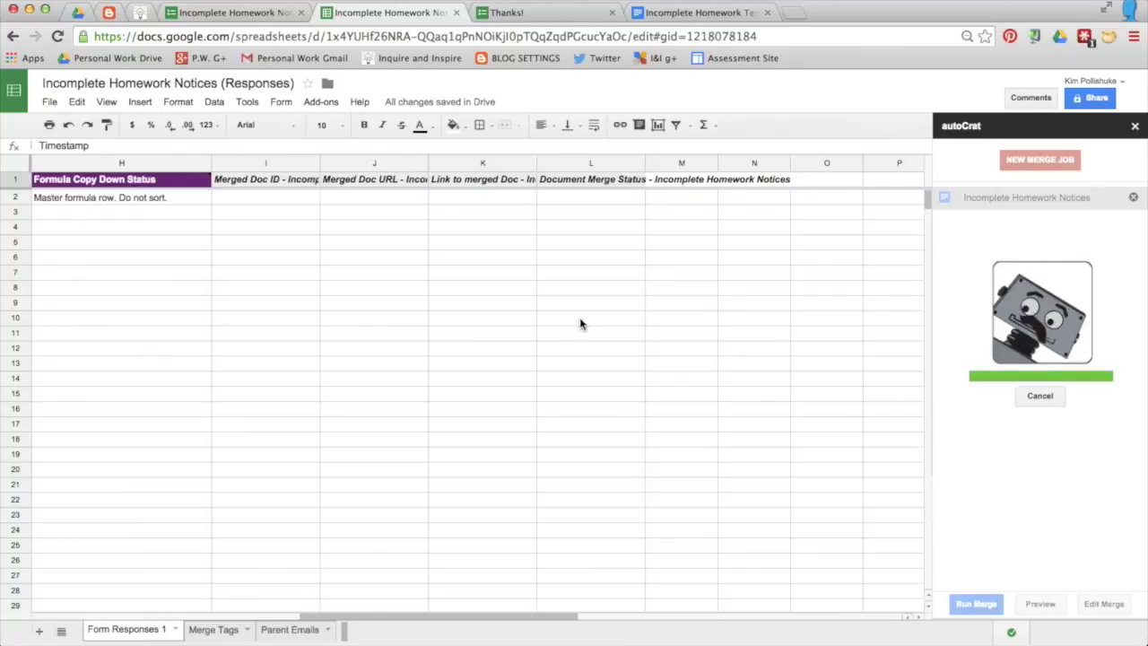
pyautogui.hscroll(-1, 556, 287)
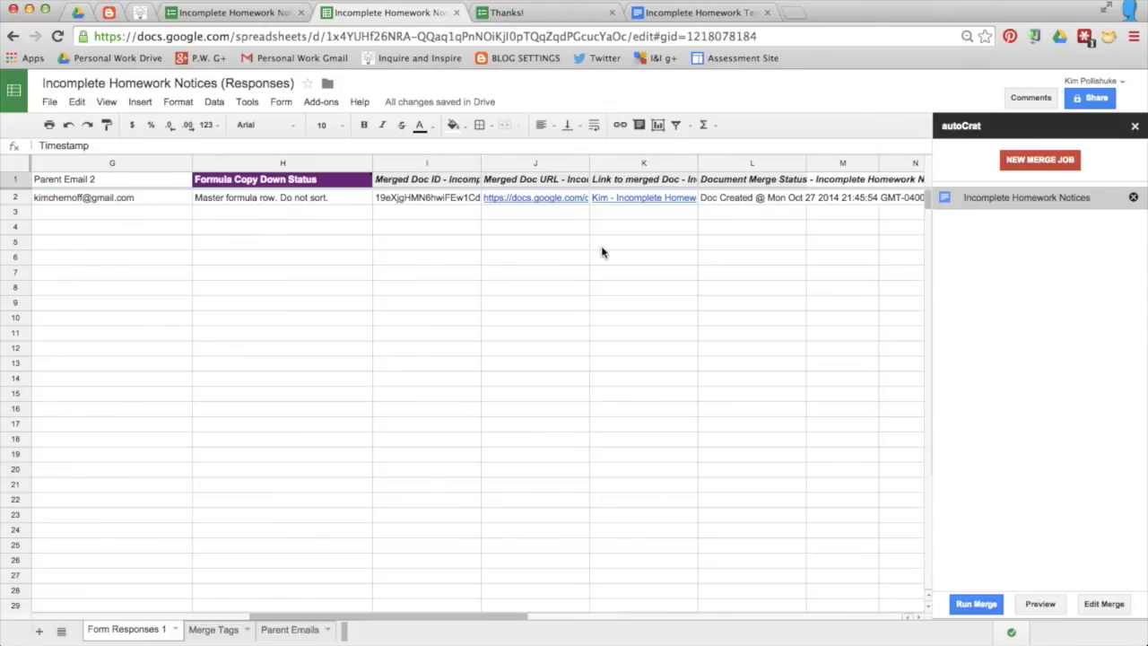
pyautogui.click(632, 199)
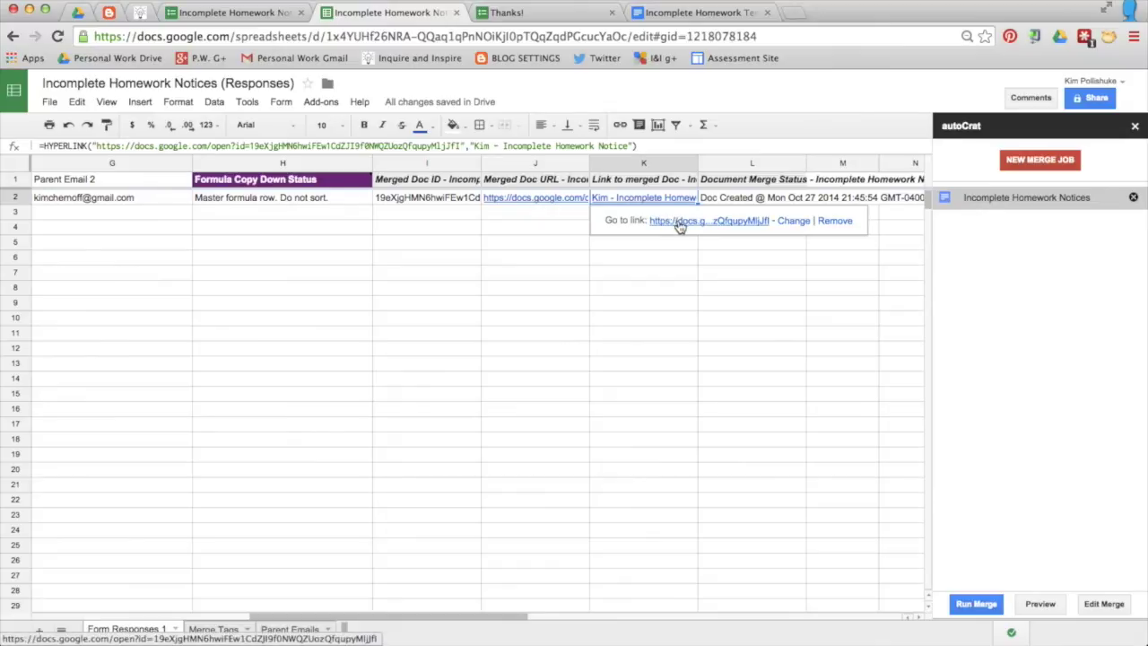
pyautogui.click(598, 260)
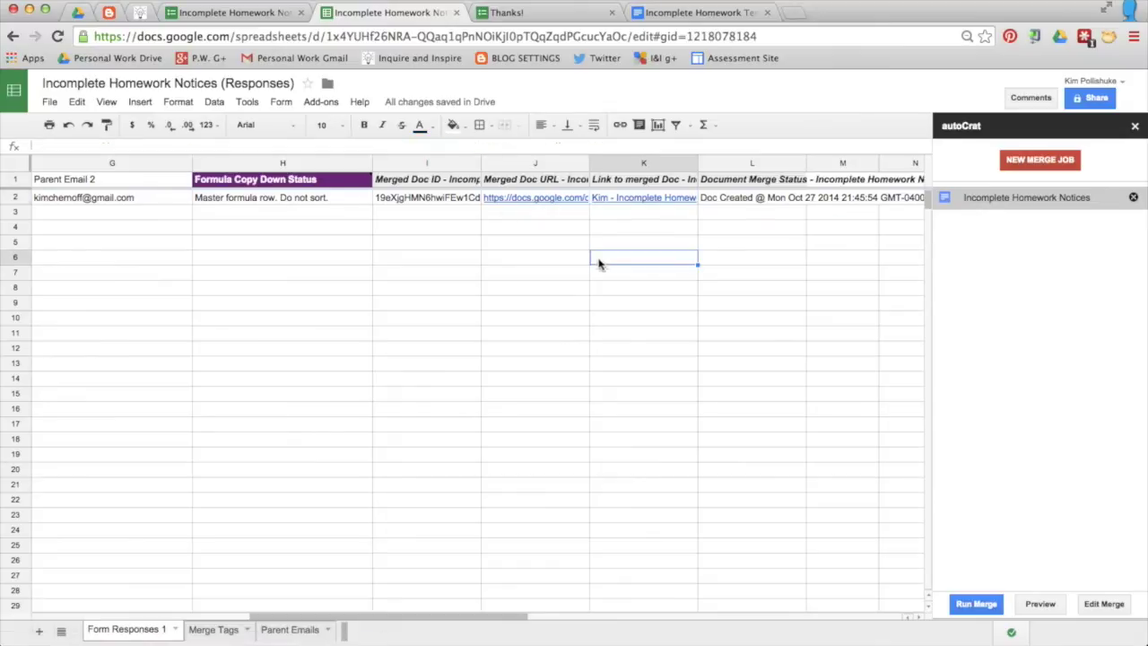
pyautogui.click(78, 13)
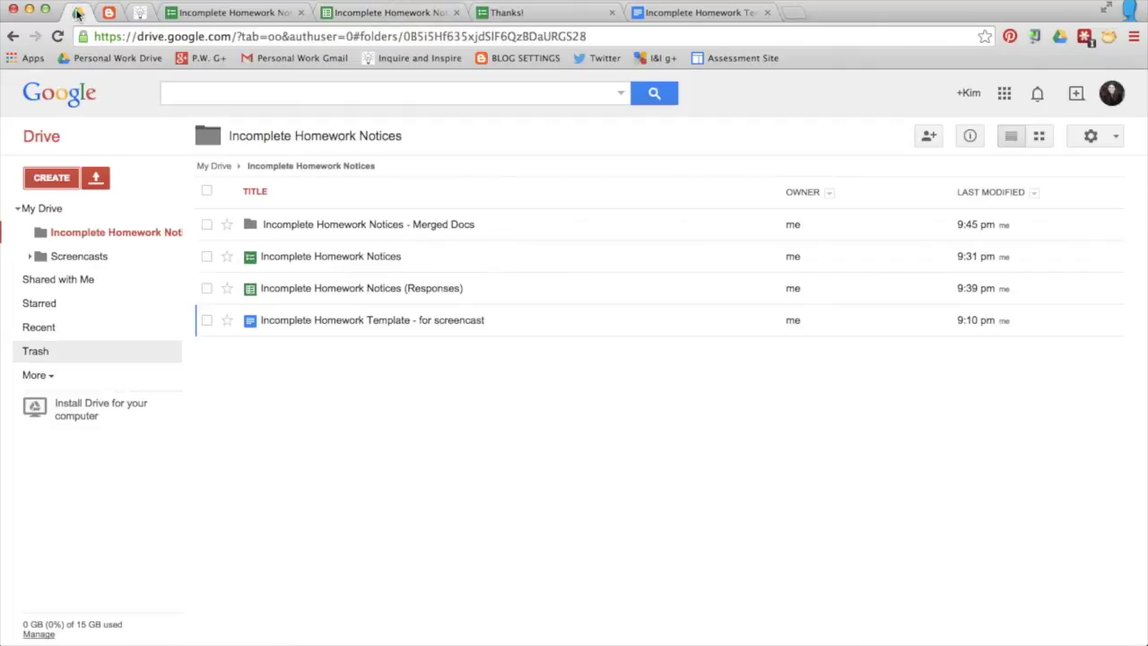
# Step: Open the student's merged notice in Merged Docs, then close it and go to the inbox
pyautogui.click(354, 225)
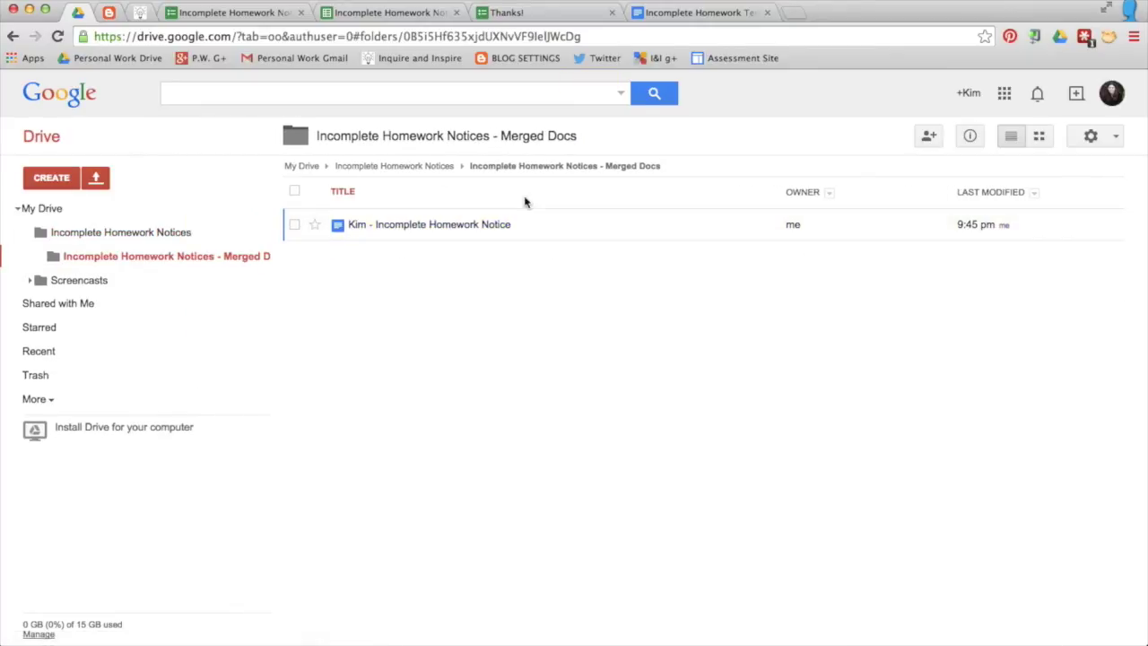
pyautogui.click(451, 225)
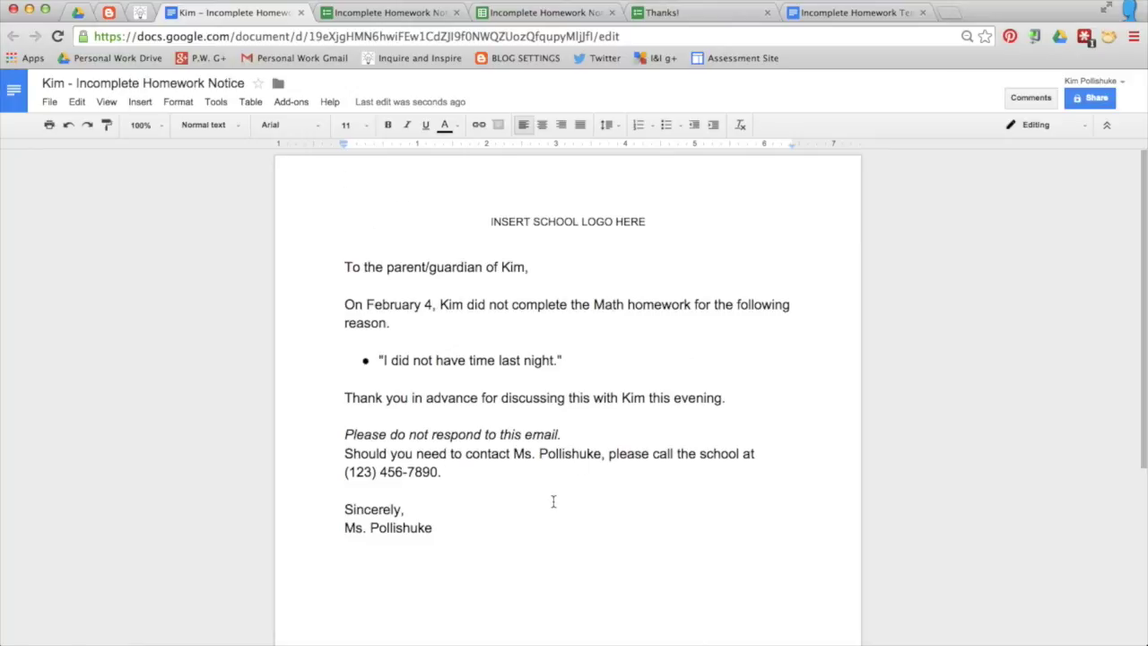
pyautogui.press('super+w')
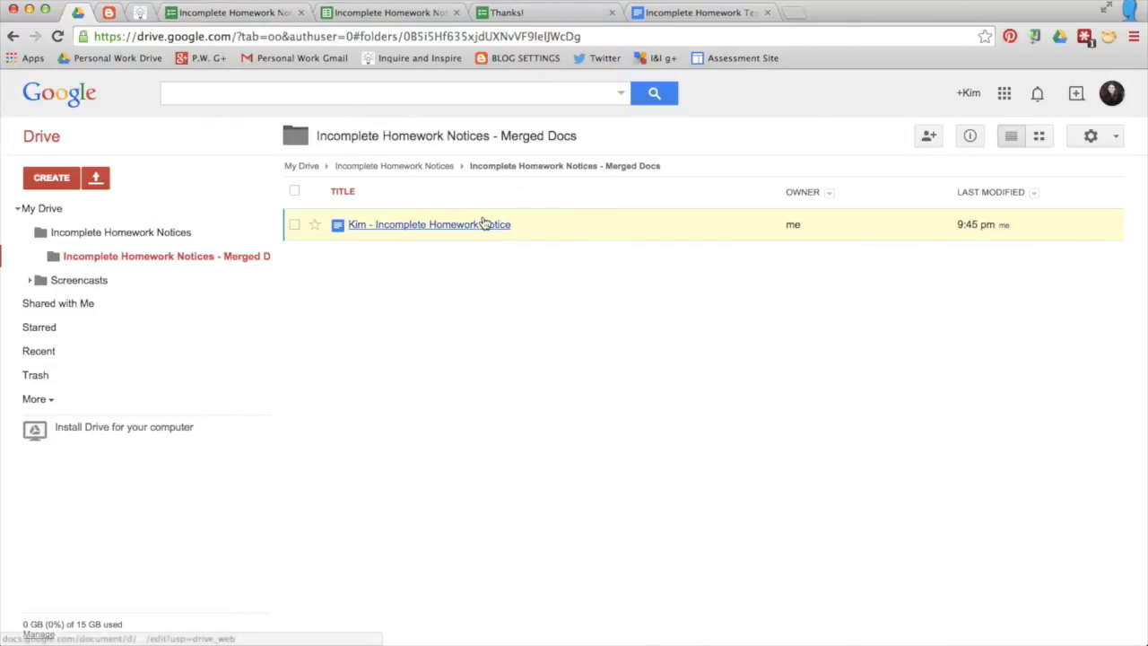
pyautogui.hotkey('ctrl', 'Left')
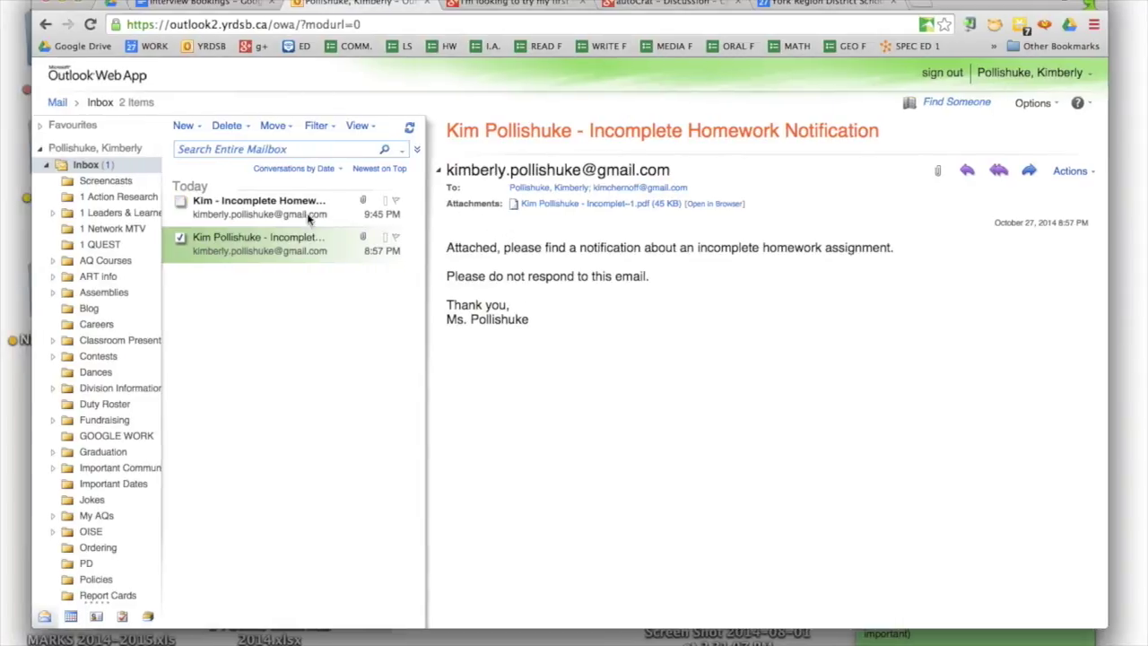
# Step: Open the newest Incomplete Homework Notice email and its attached PDF notice
pyautogui.click(261, 212)
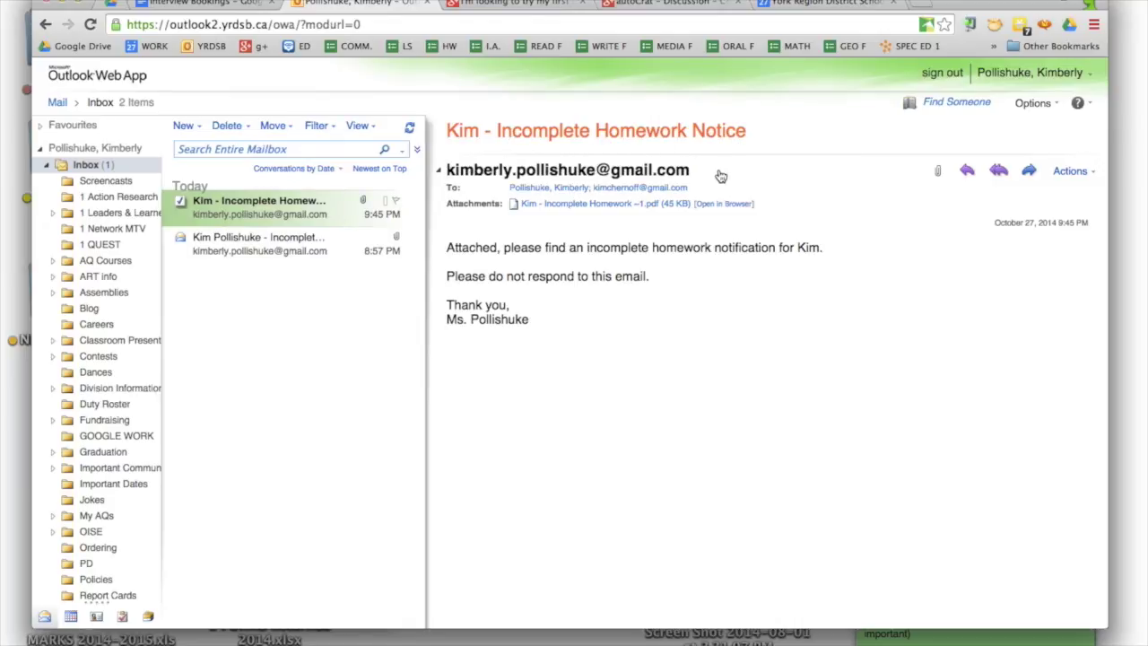
pyautogui.click(575, 206)
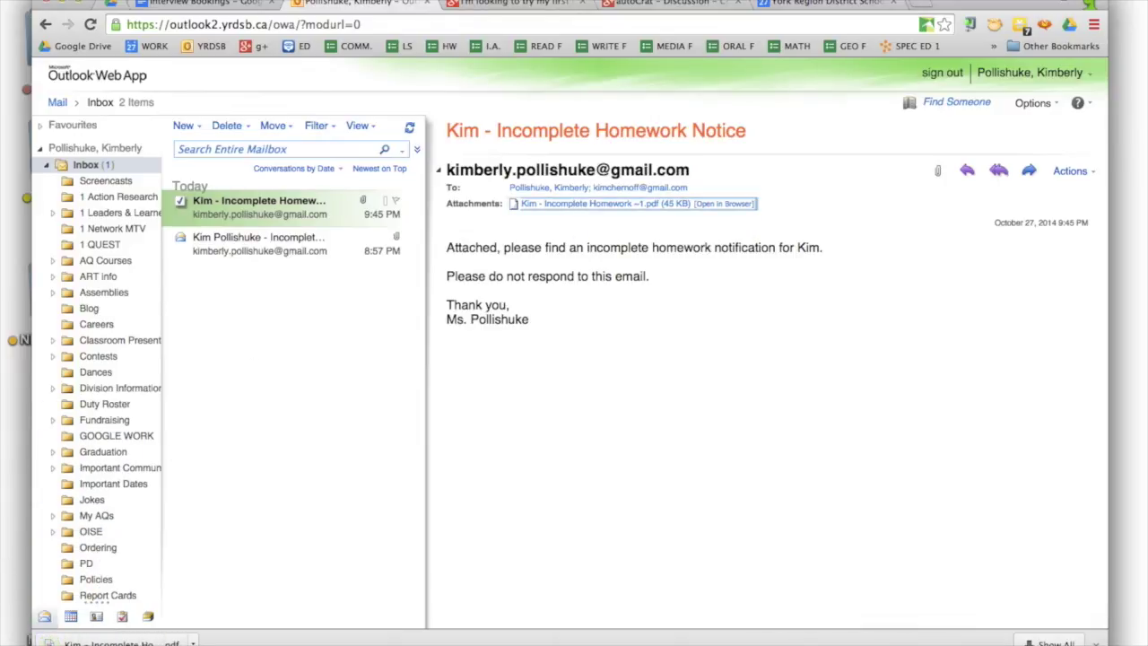
pyautogui.click(107, 642)
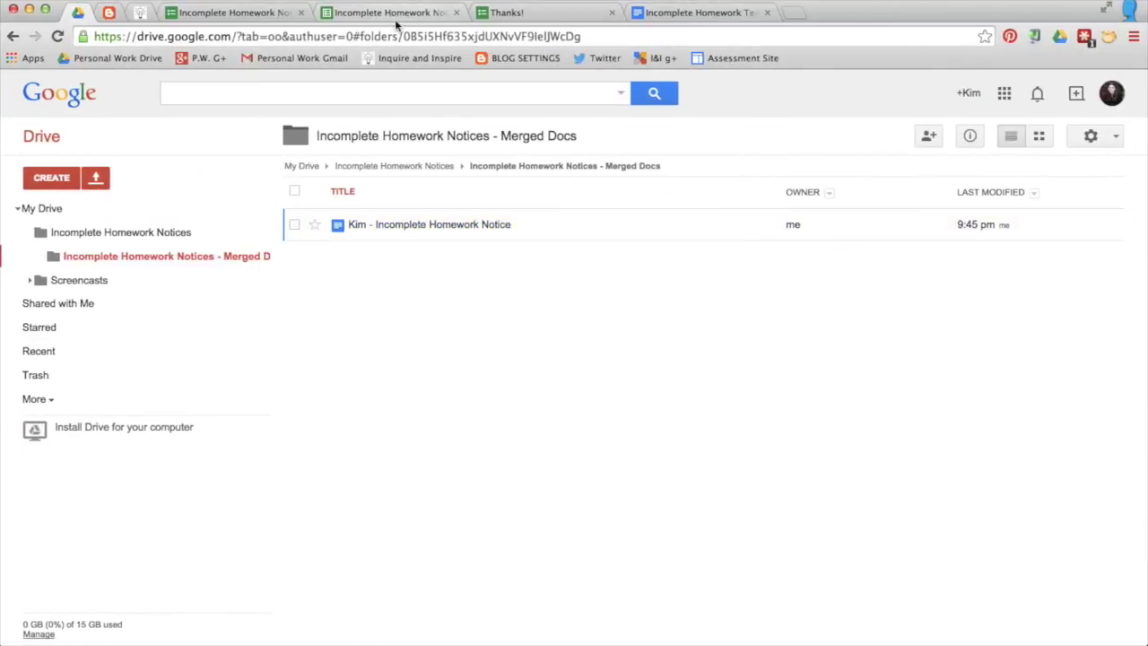
# Step: Submit another response for the student dated April 10, subject Literacy, reason I forgot
pyautogui.click(514, 16)
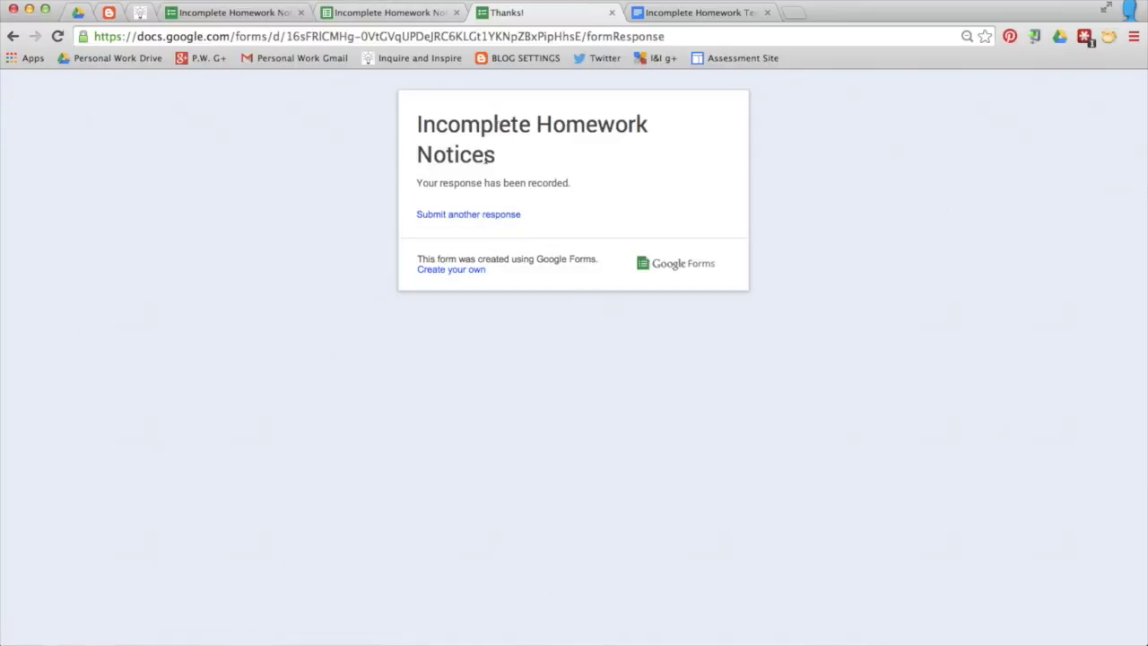
pyautogui.click(476, 218)
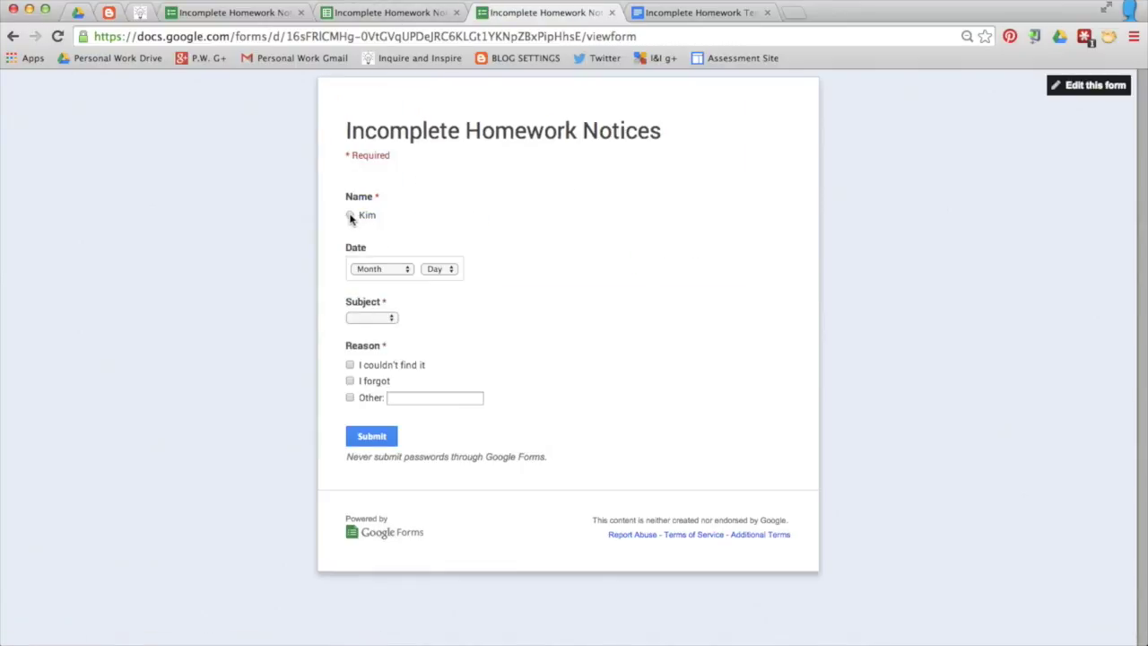
pyautogui.click(356, 217)
pyautogui.click(397, 269)
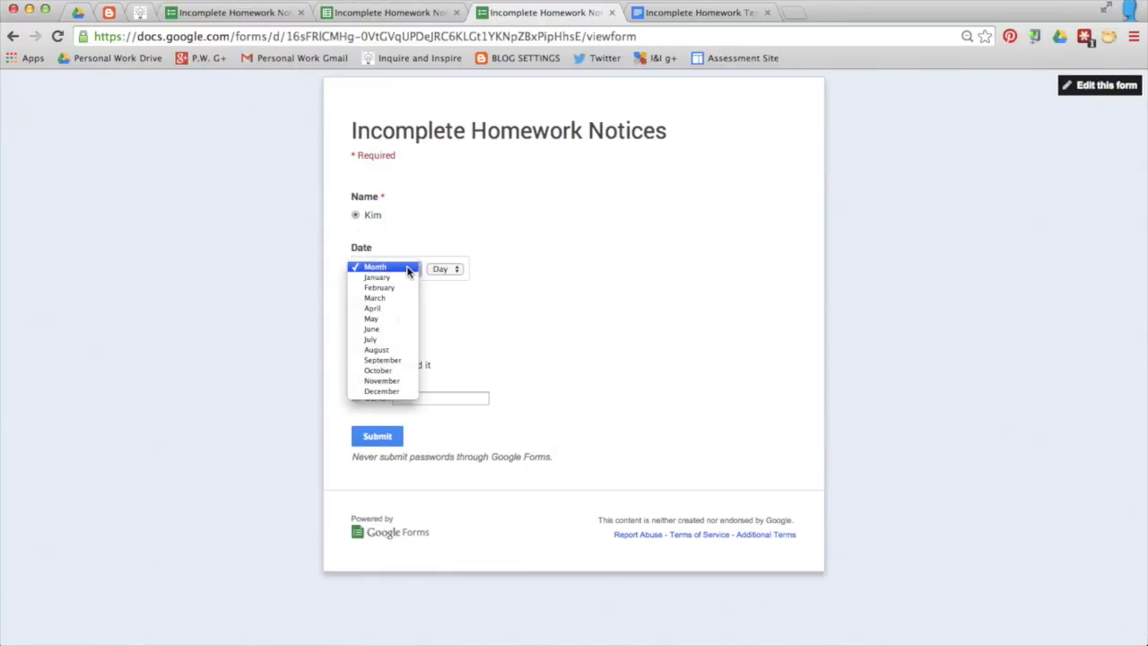
pyautogui.click(373, 308)
pyautogui.click(448, 269)
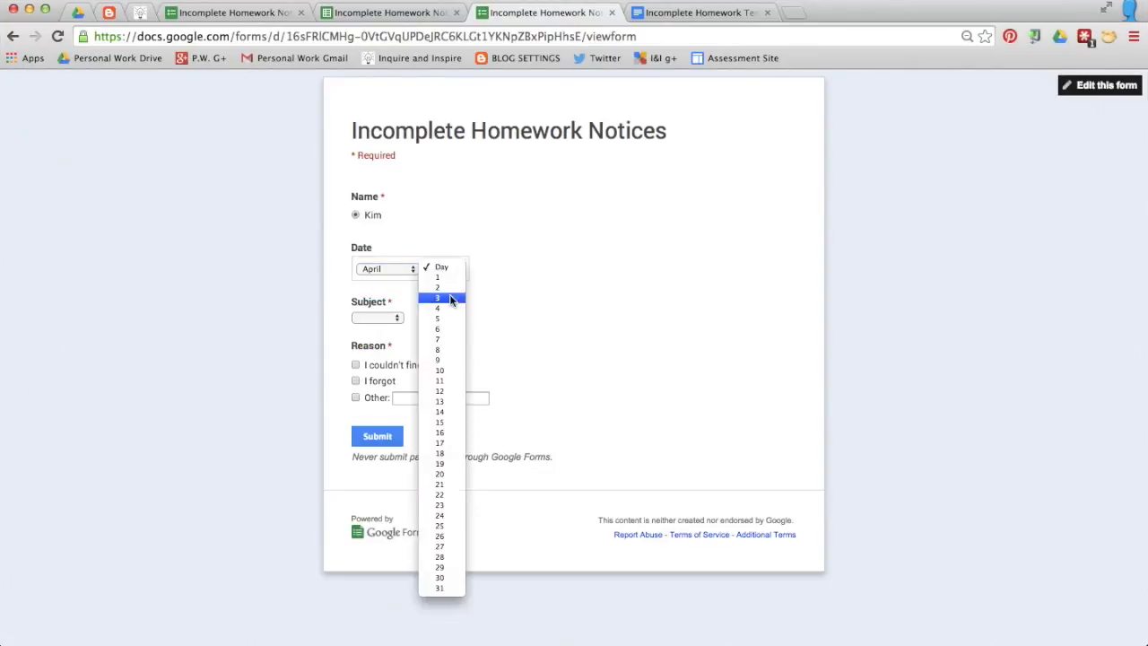
pyautogui.click(443, 366)
pyautogui.click(384, 321)
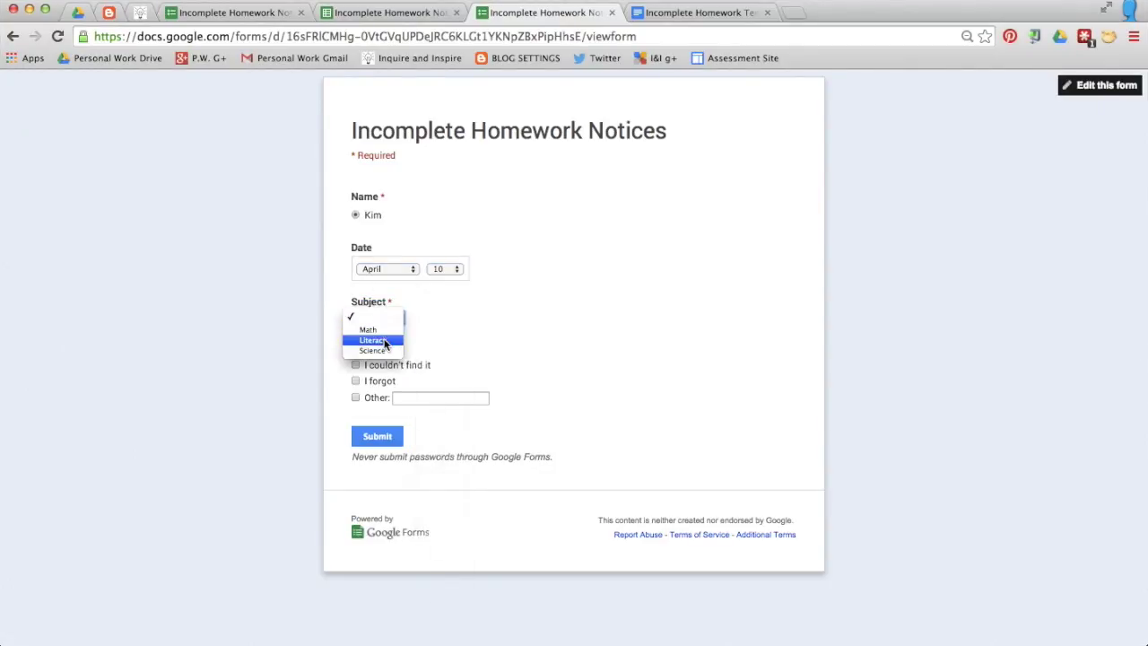
pyautogui.click(385, 342)
pyautogui.click(355, 381)
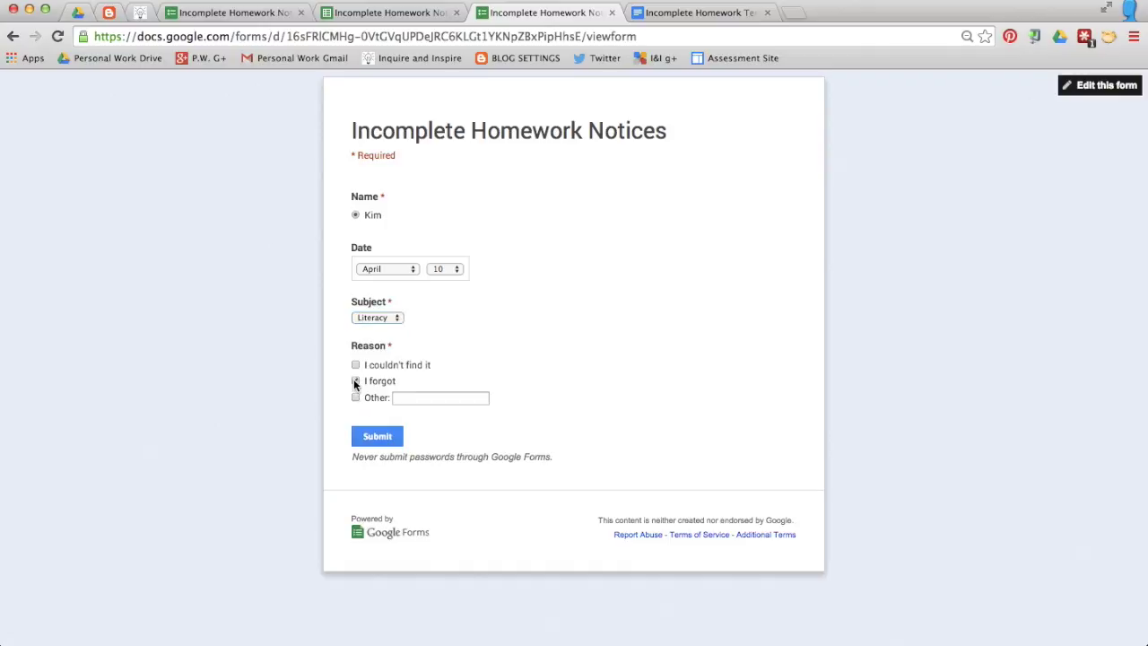
pyautogui.click(378, 438)
pyautogui.click(362, 14)
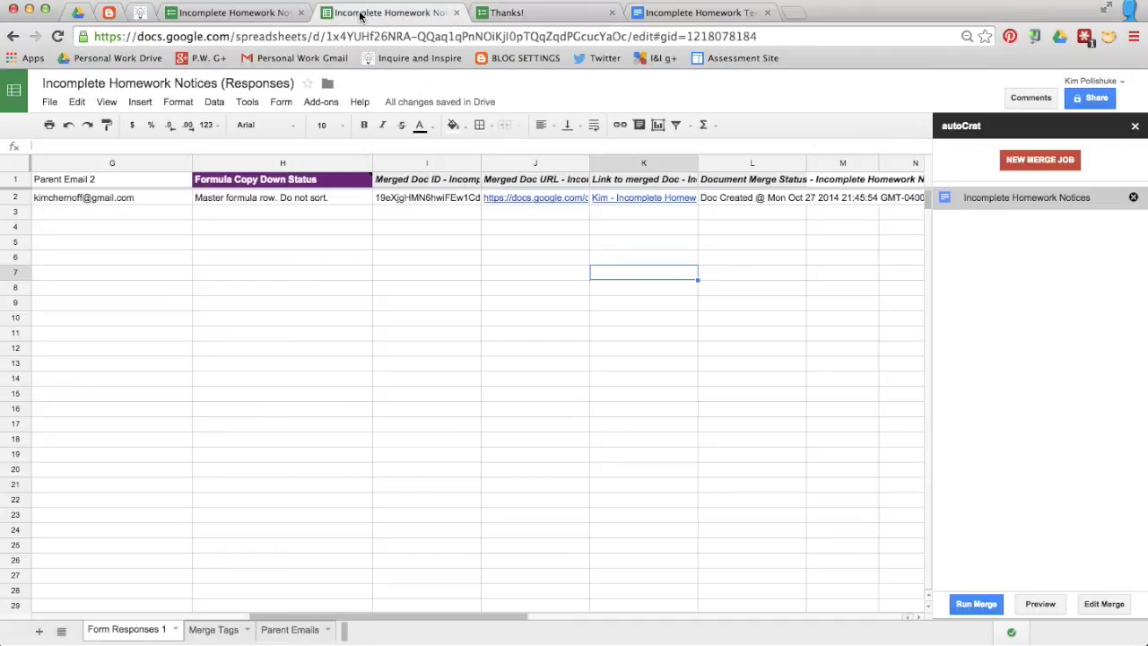
# Step: Scroll across row 3 to check the new response and its merge status columns
pyautogui.hscroll(-10, 237, 229)
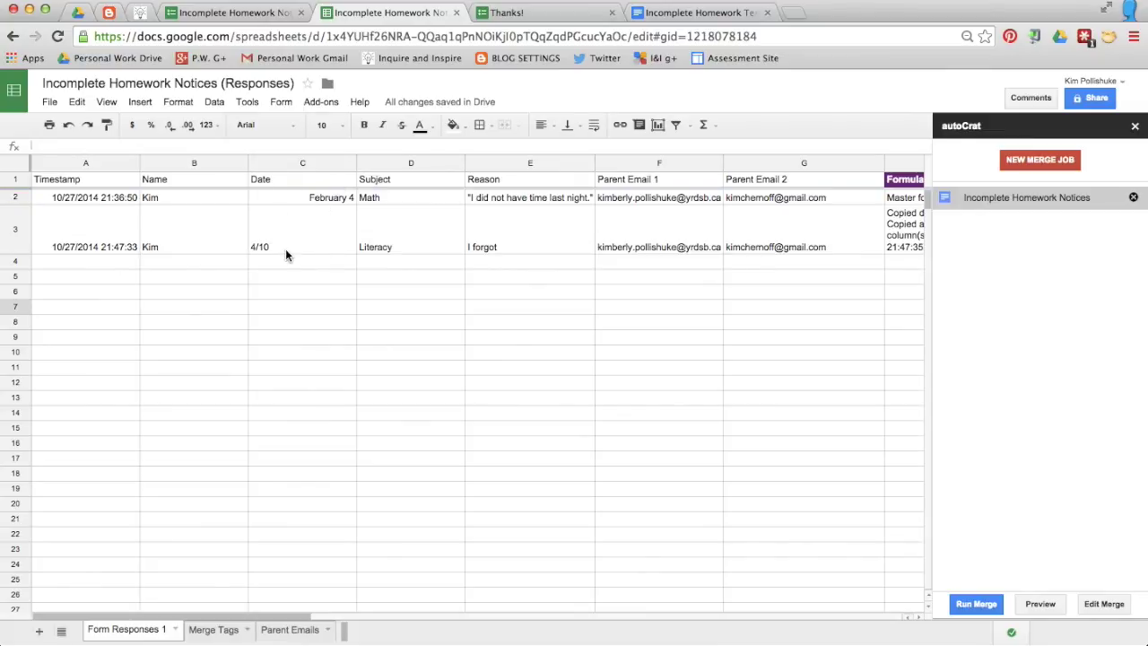
pyautogui.hscroll(6, 360, 224)
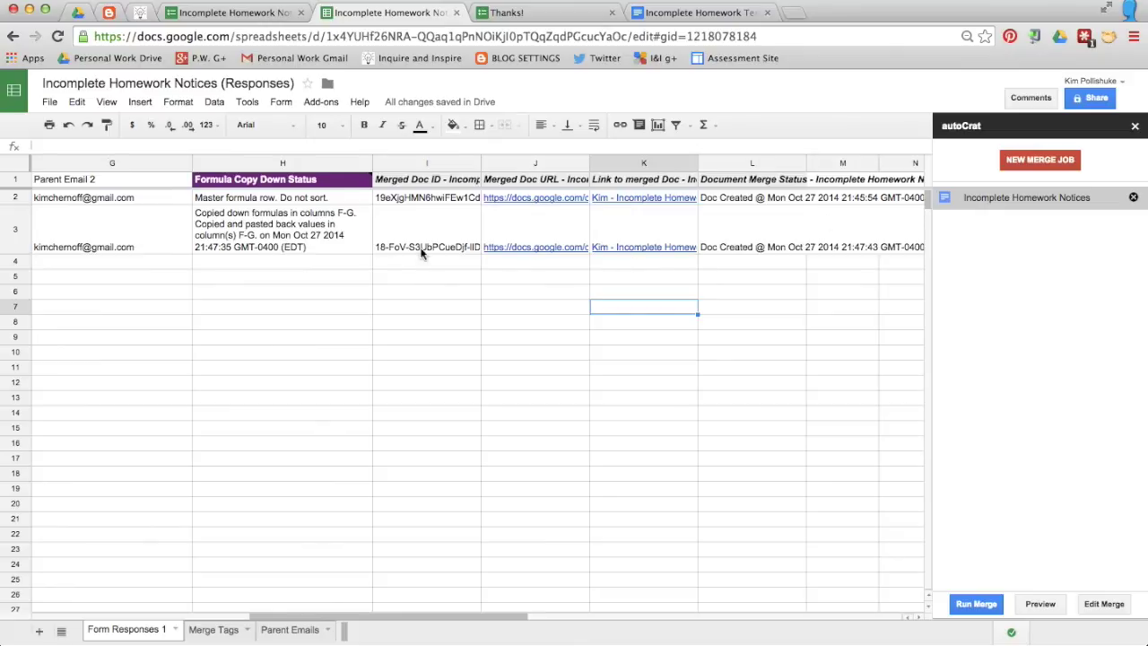
pyautogui.click(77, 13)
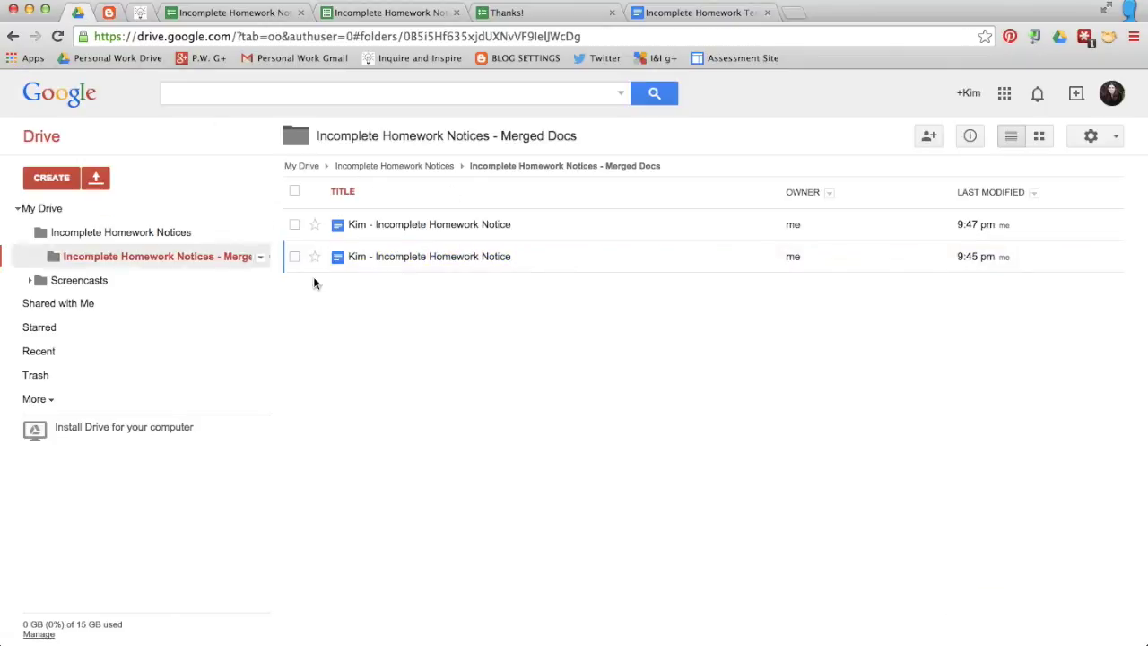
# Step: Open the 9:47 pm merged notice document in the Merged Docs folder
pyautogui.click(509, 231)
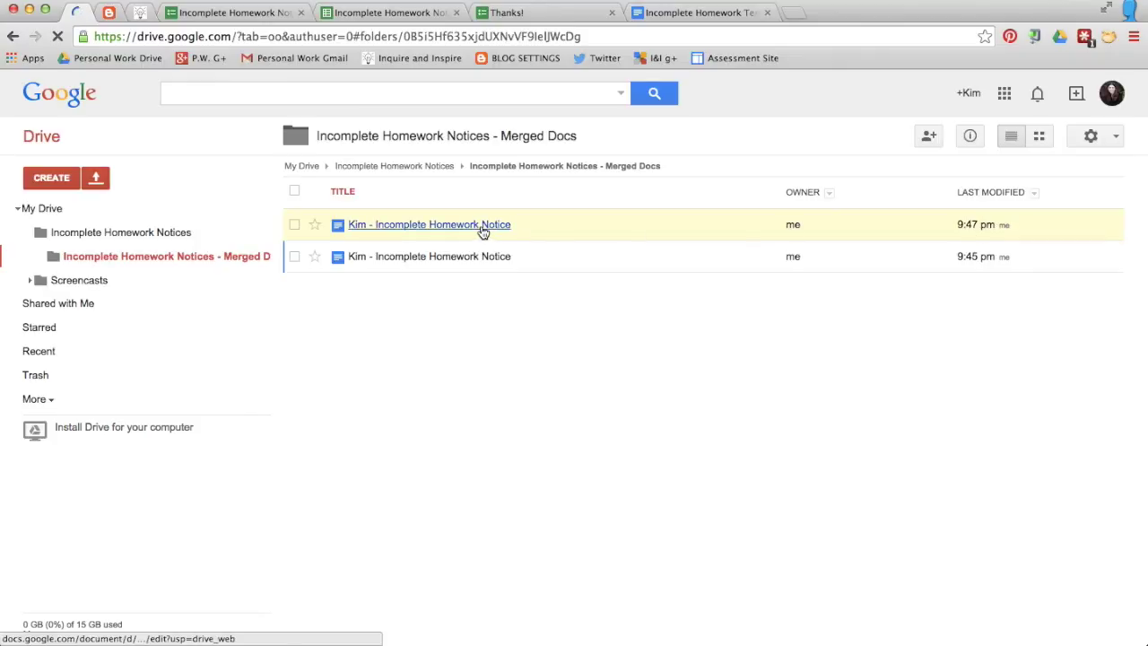
pyautogui.click(480, 225)
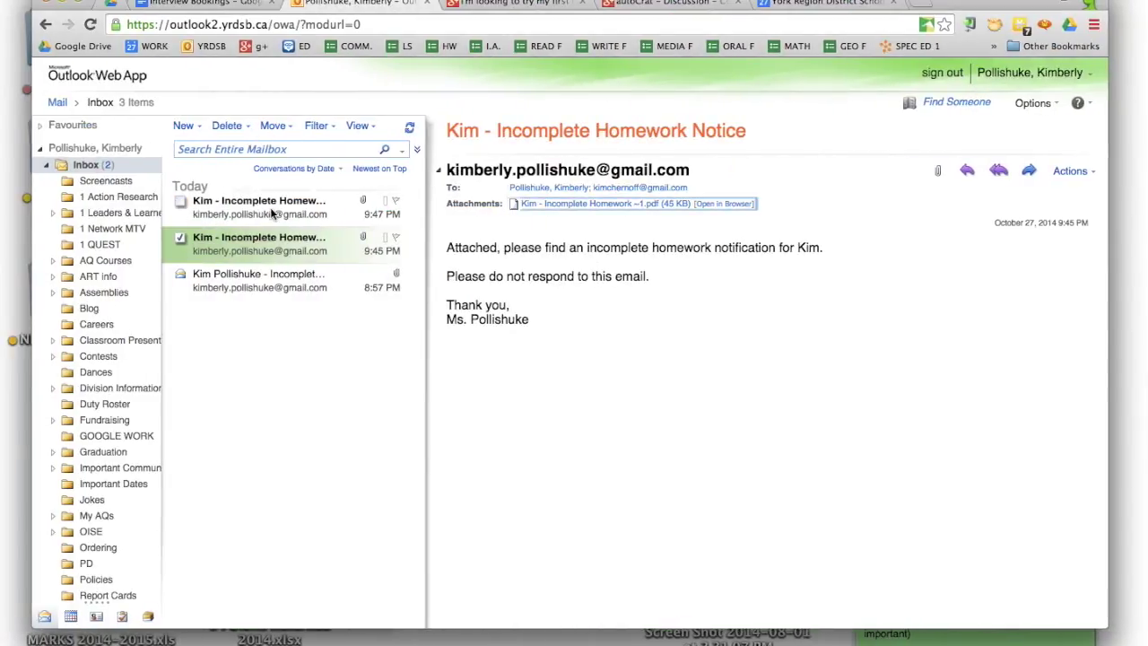
# Step: Open the 9:47 PM email's PDF attachment showing the 4/10 Literacy notice, then close it
pyautogui.click(202, 204)
pyautogui.click(571, 204)
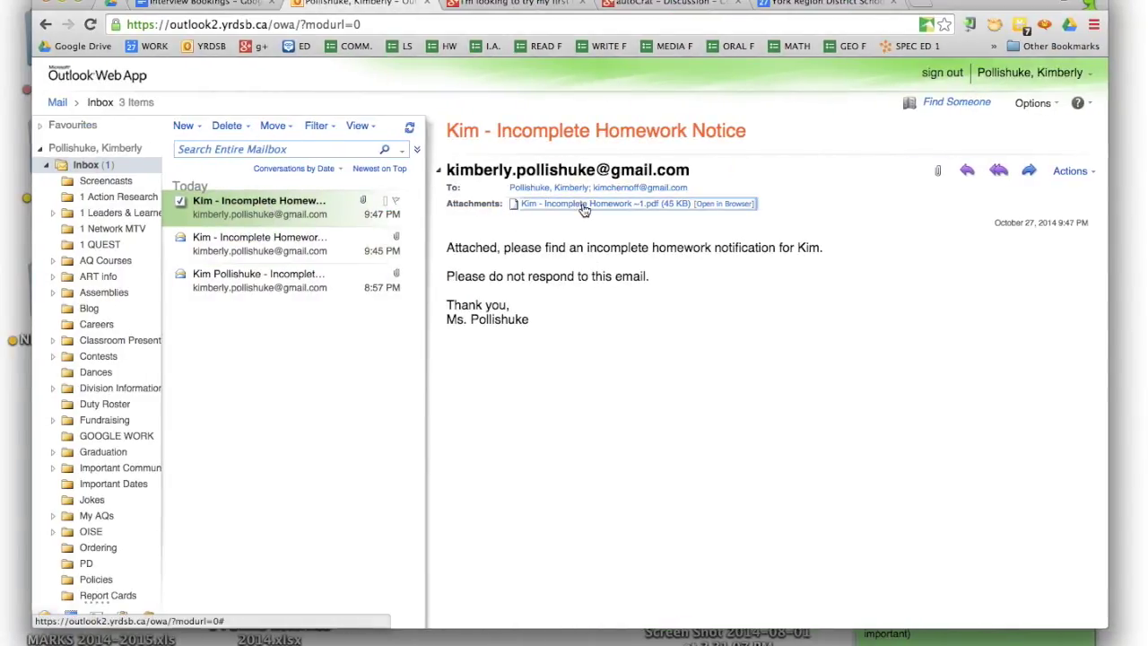
pyautogui.click(117, 642)
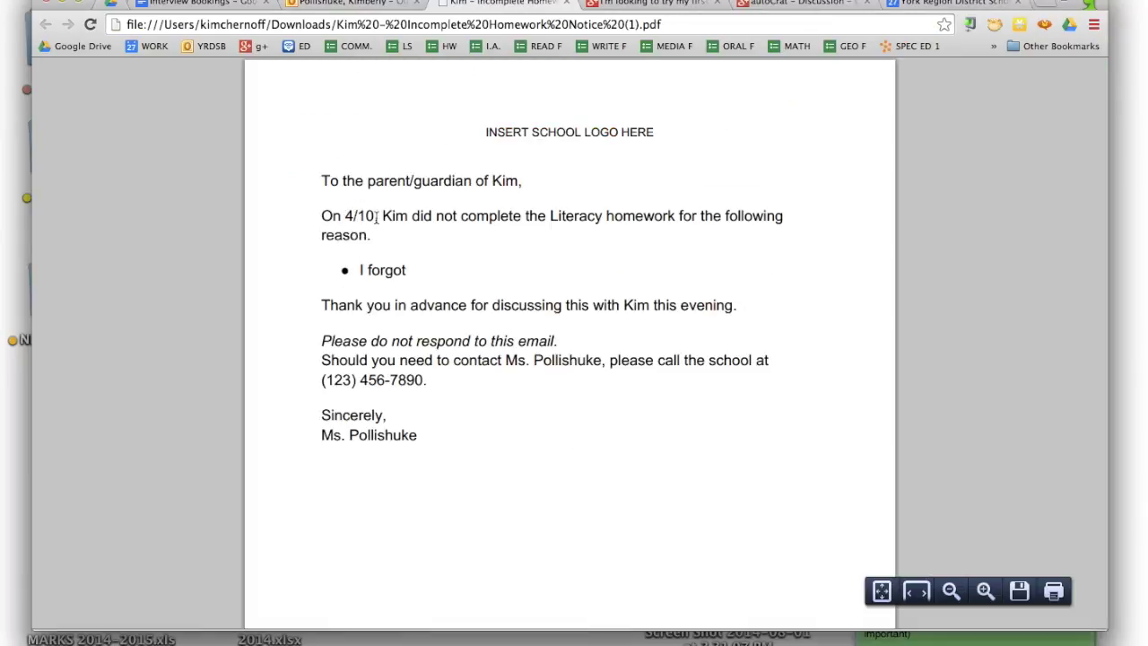
pyautogui.click(567, 4)
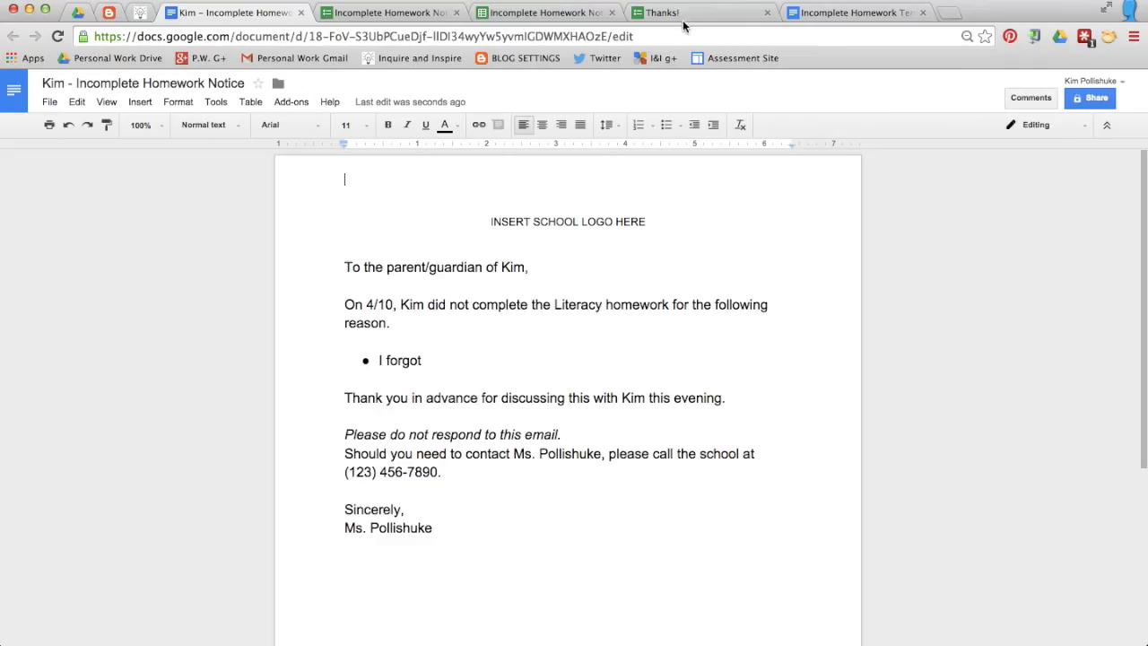
# Step: From the form's 'Thanks!' confirmation page, start another blank Incomplete Homework Notices response
pyautogui.click(683, 18)
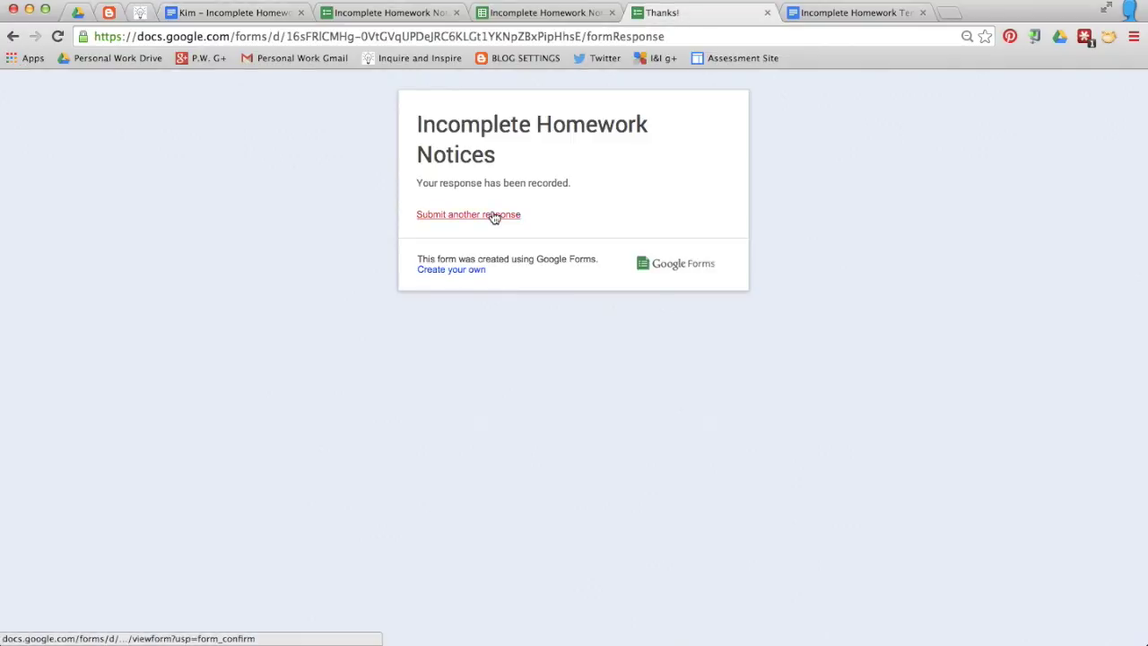
pyautogui.click(488, 216)
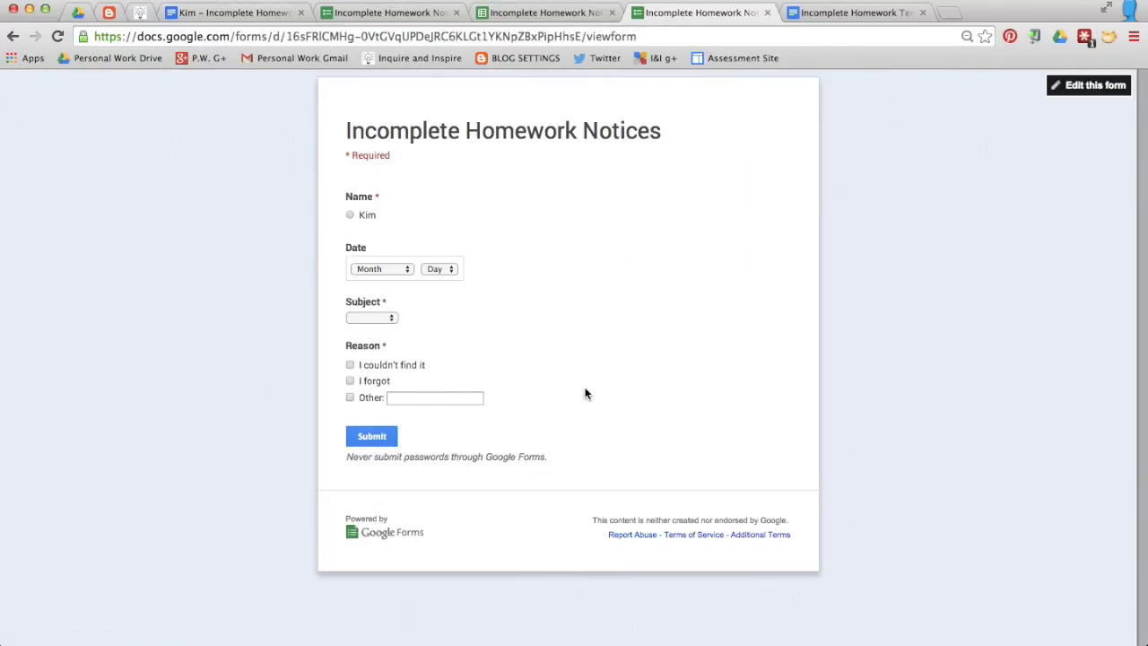